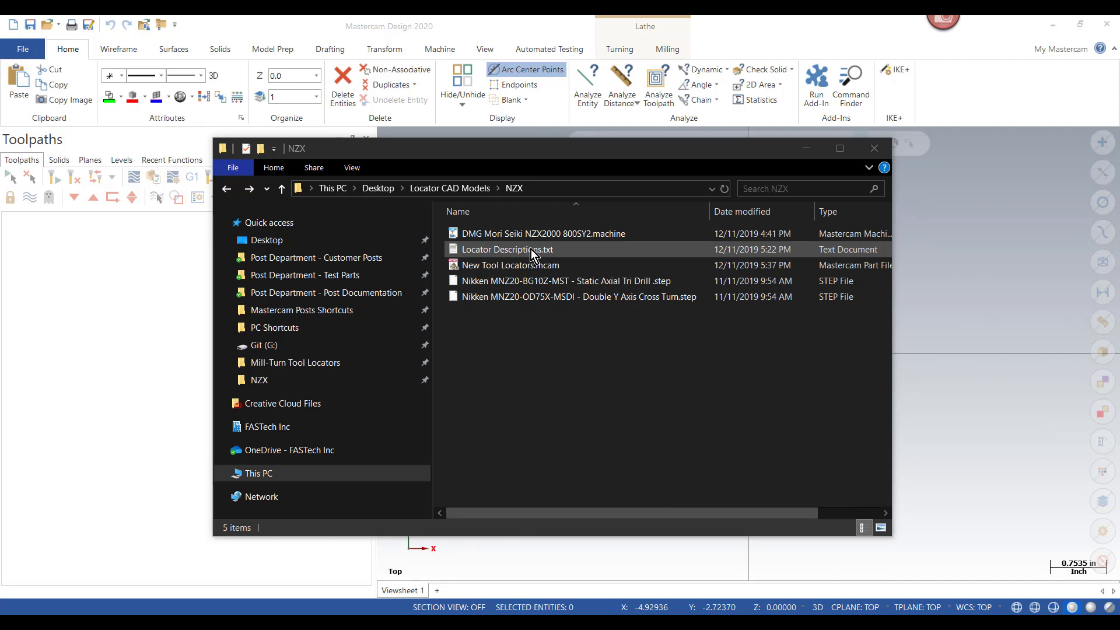
- Open Locator Descriptions.txt and review the level, name, comment and attachment point entries for the Nikken holders
double_click(531, 249)
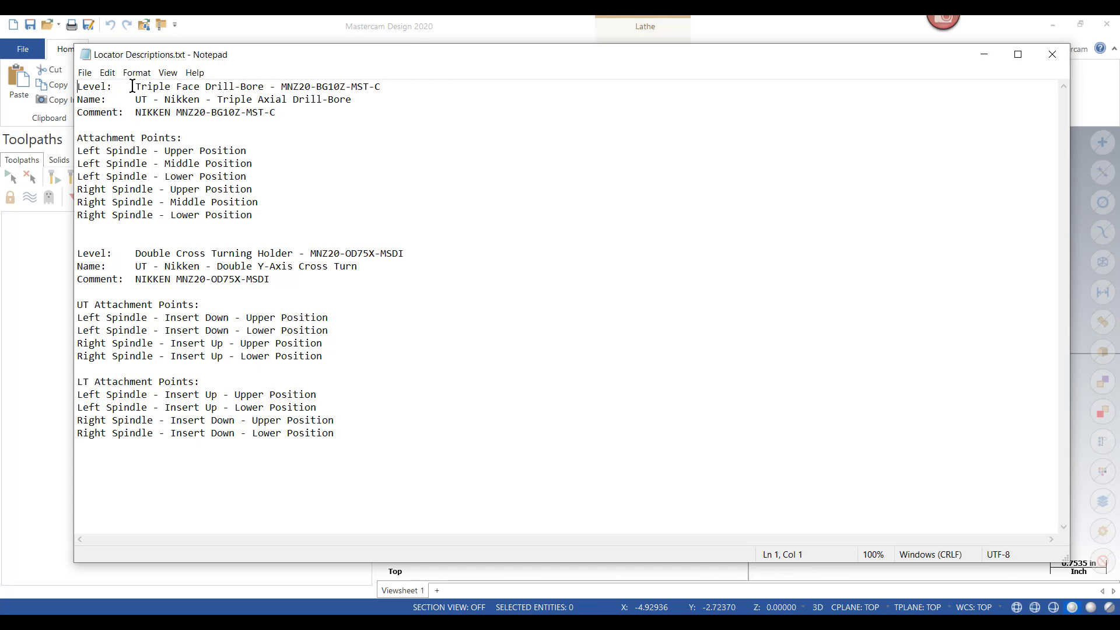
left_click_drag(135, 87, 386, 82)
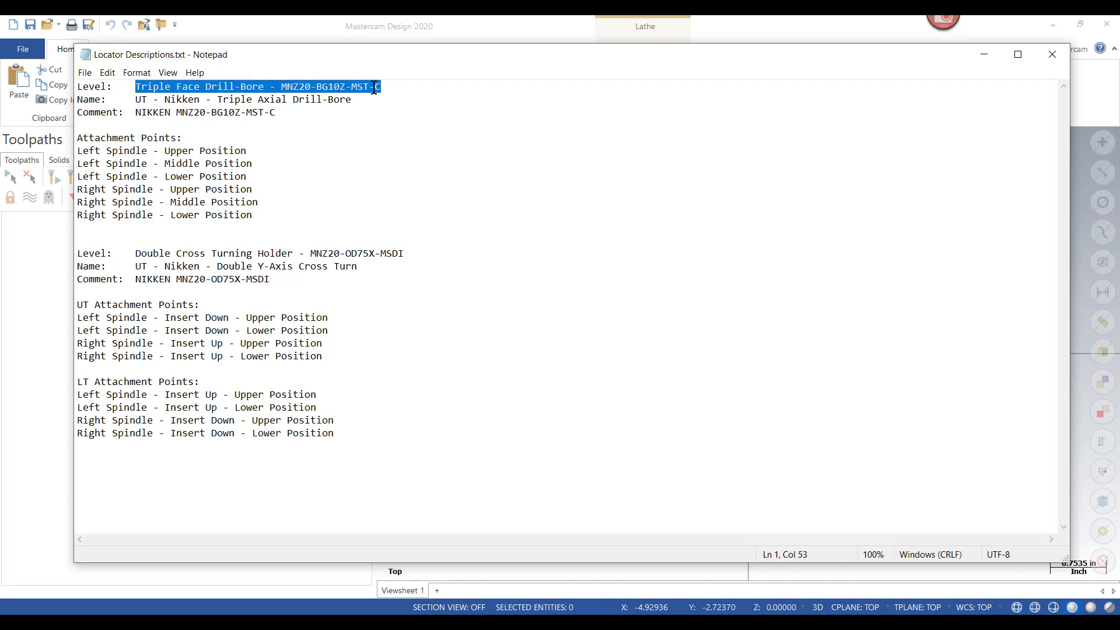
left_click_drag(136, 100, 352, 100)
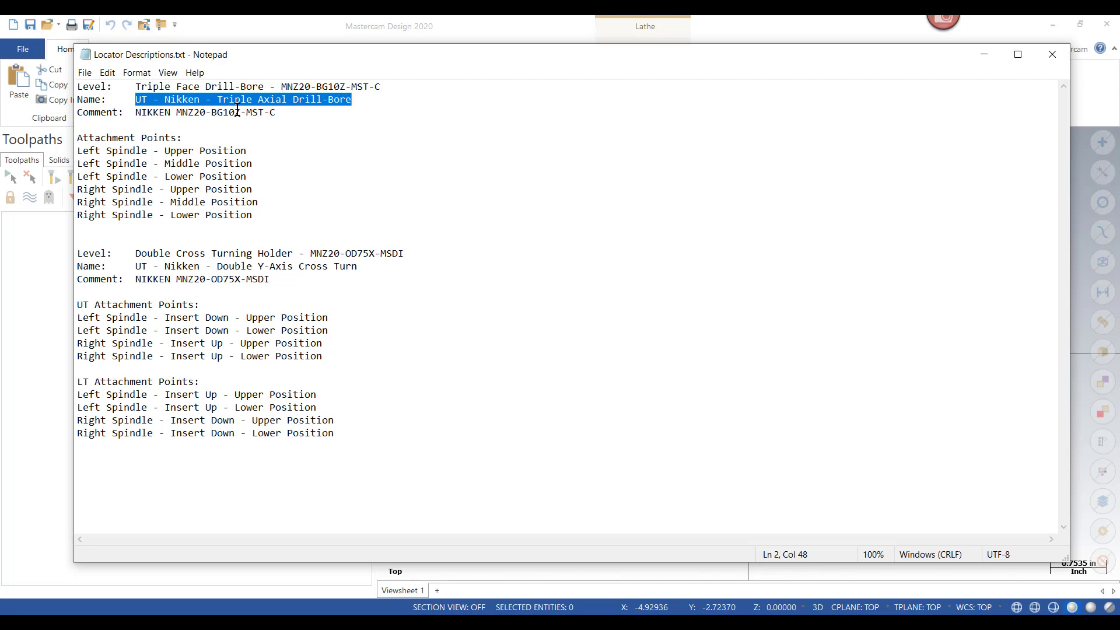
left_click_drag(136, 112, 345, 111)
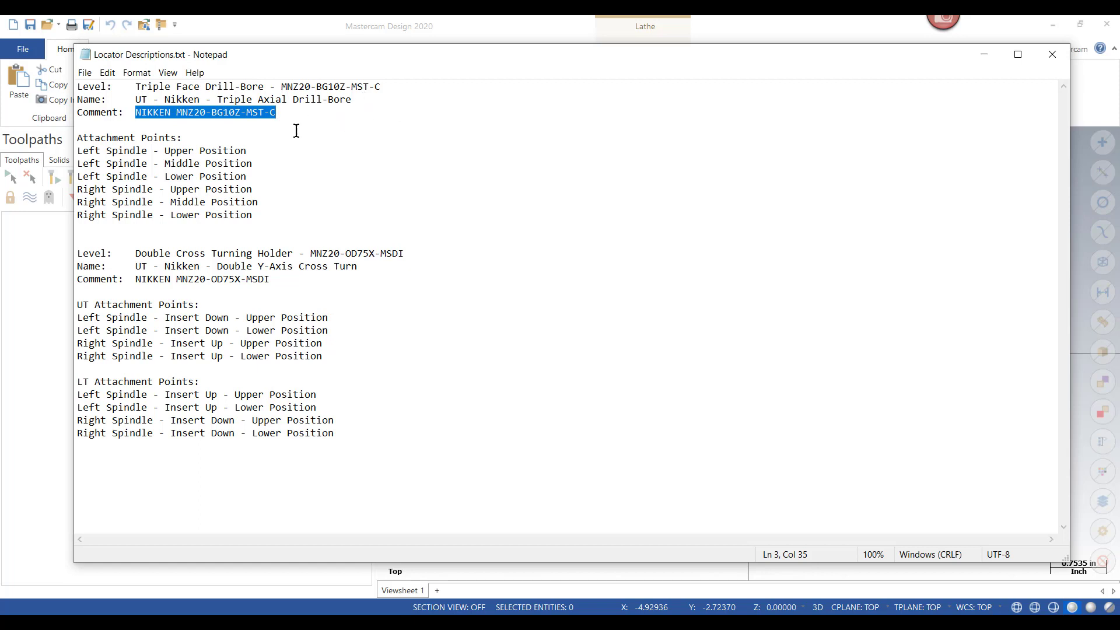
left_click_drag(185, 139, 61, 136)
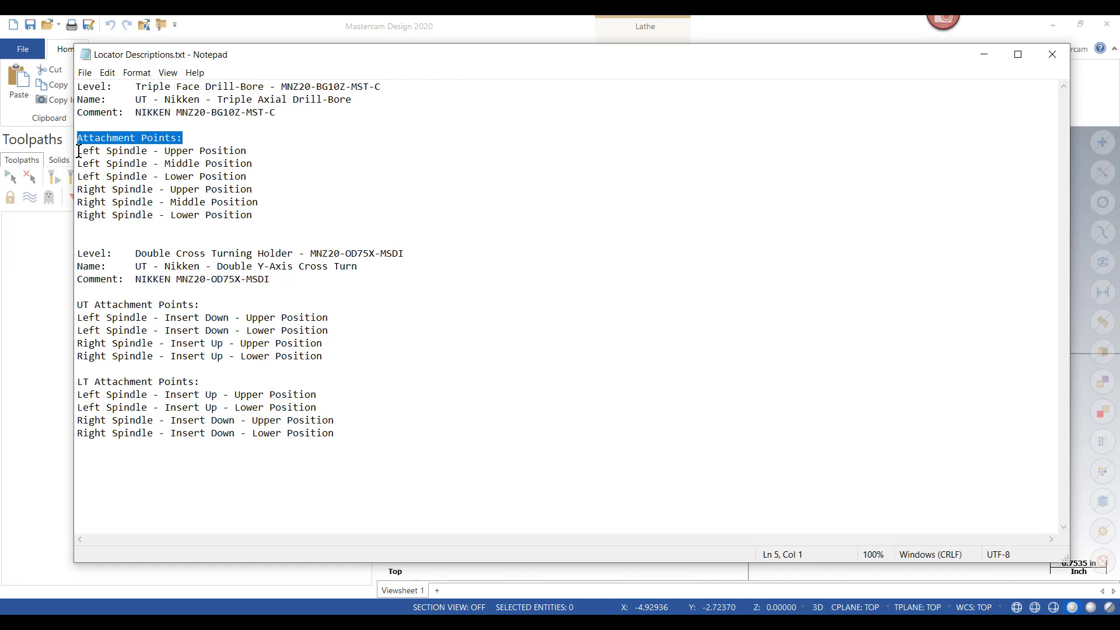
left_click(247, 208)
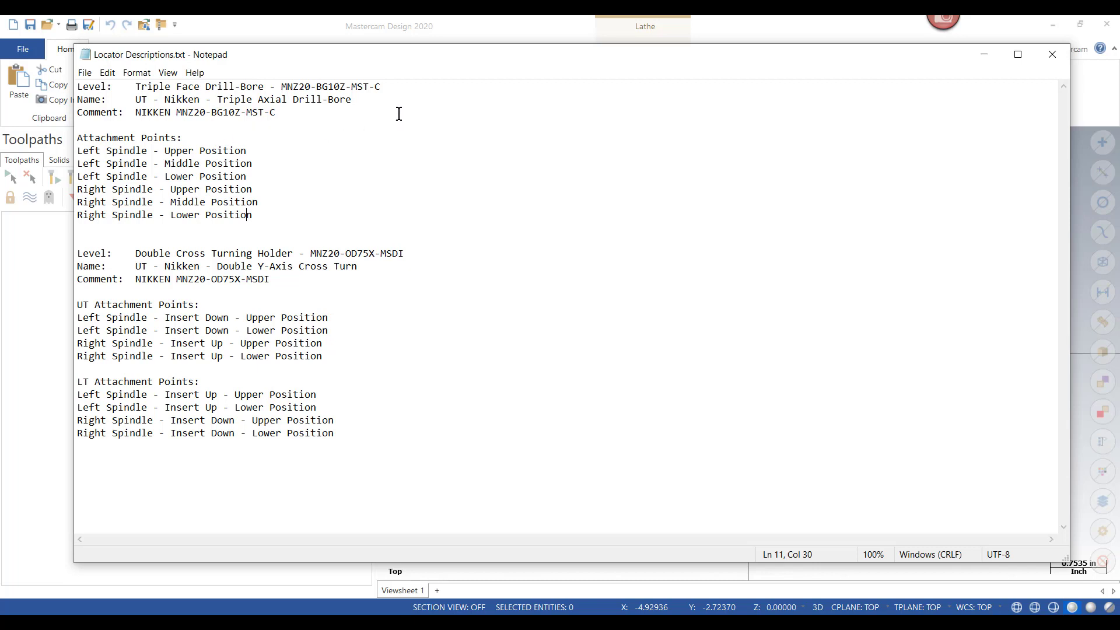
left_click(984, 54)
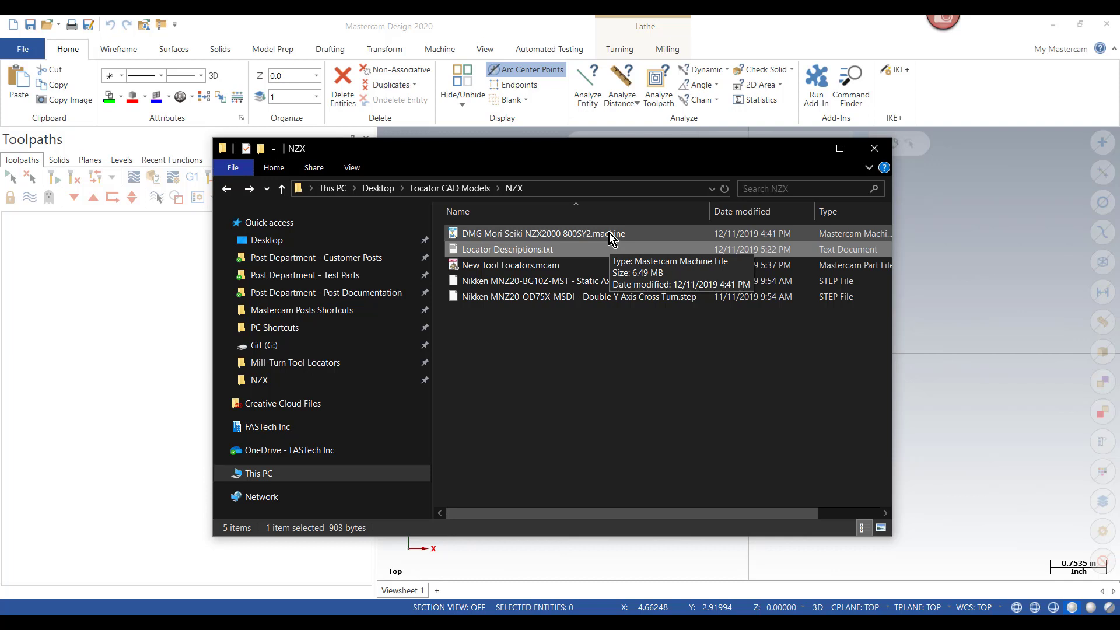
- Unpack DMG Mori Seiki NZX2000 800SY2.machine by opening it in Code Expert, close Code Expert and open the extracted folder
double_click(587, 233)
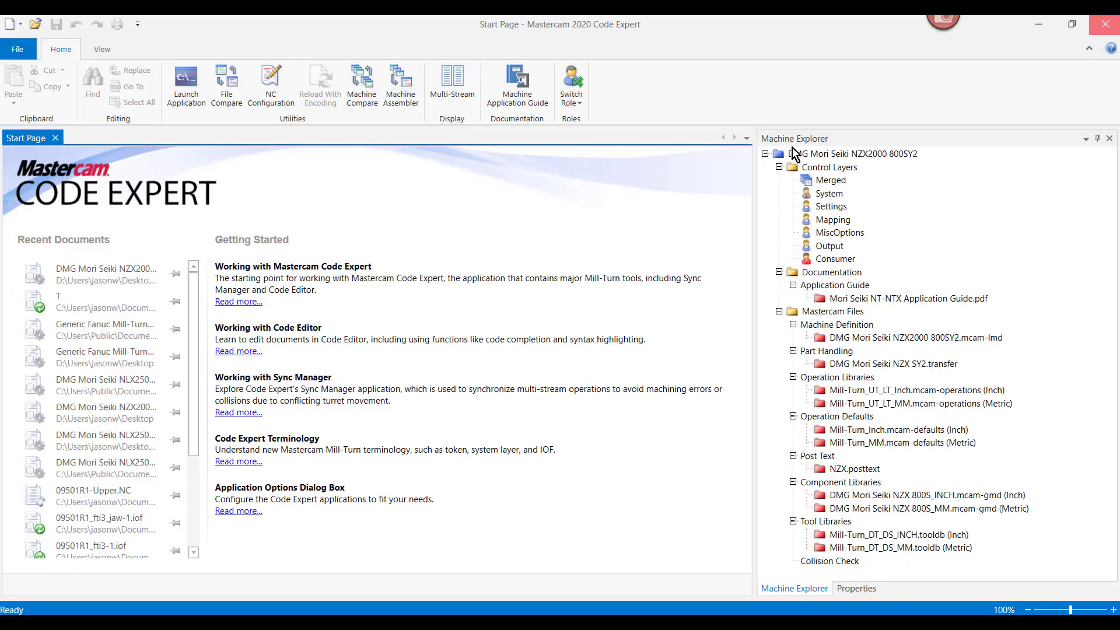
left_click(1102, 26)
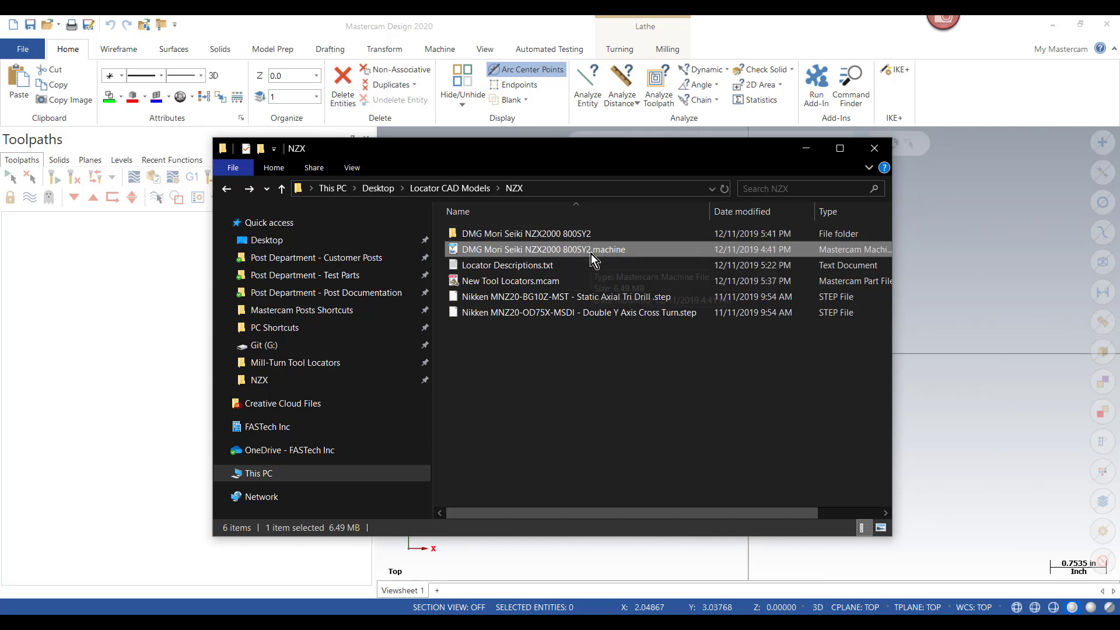
left_click(583, 235)
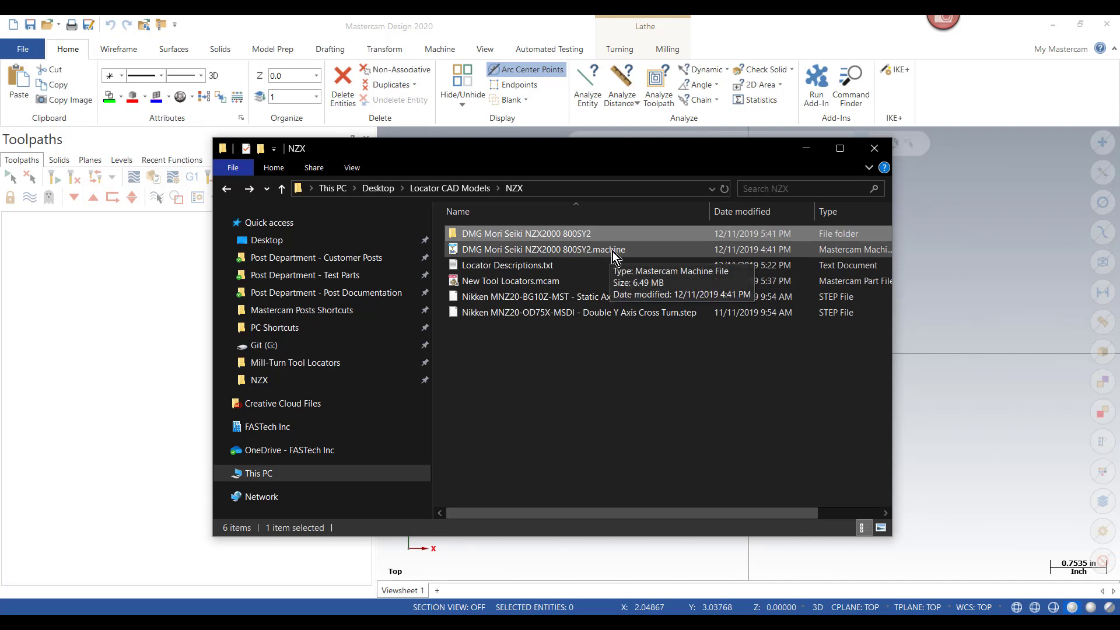
double_click(585, 236)
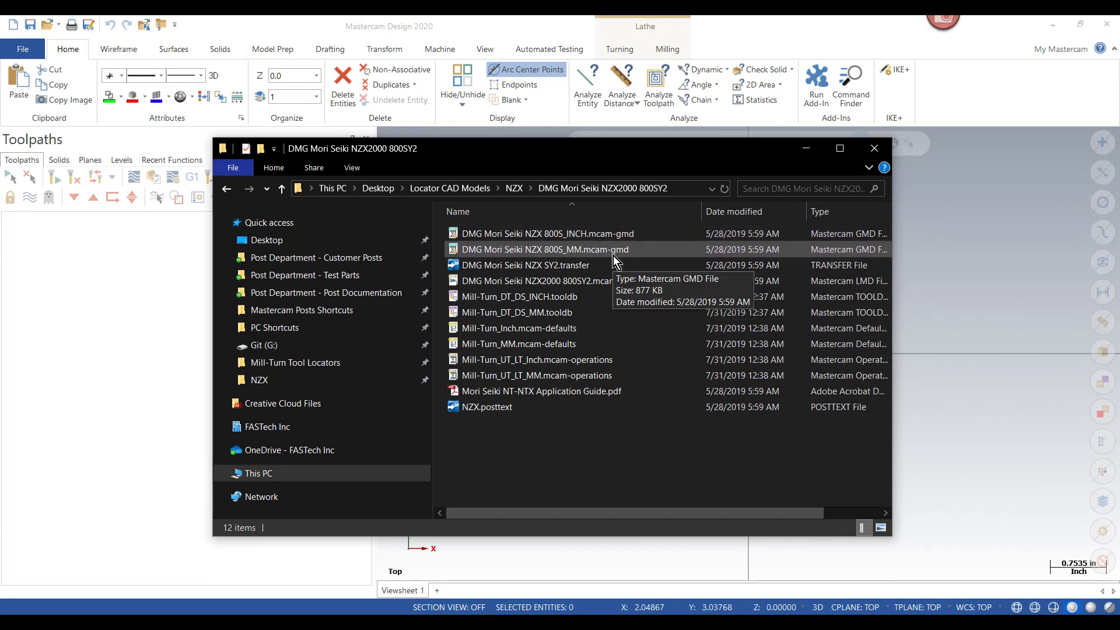
- Copy DMG Mori Seiki NZX 800S_INCH.mcam-gmd from the extracted machine folder into the NZX folder
left_click(586, 235)
right_click(585, 235)
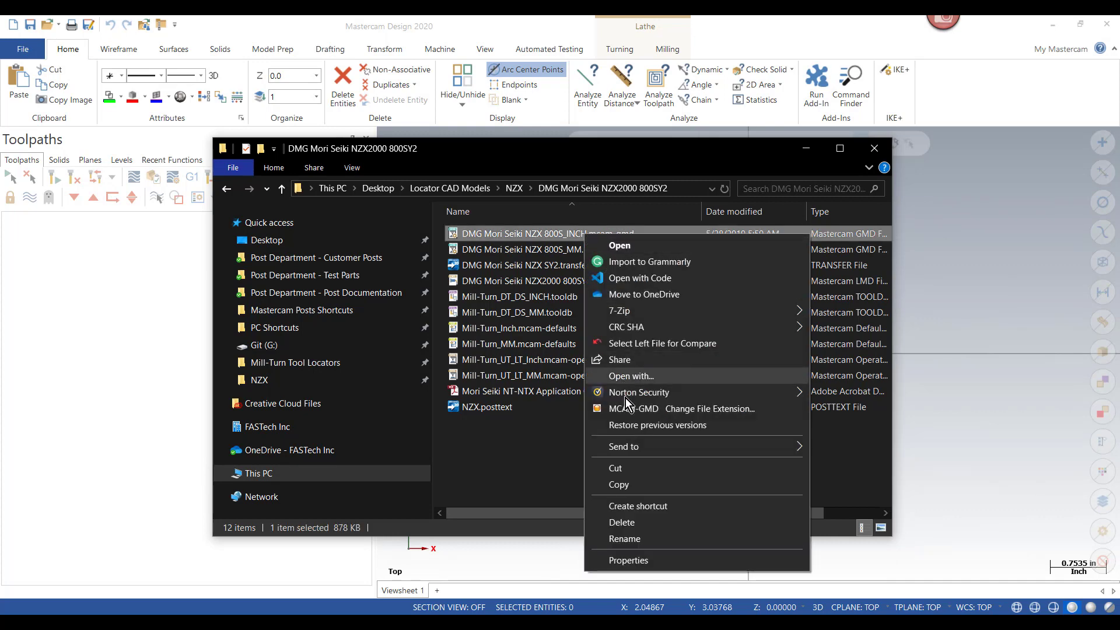
left_click(625, 484)
left_click(228, 188)
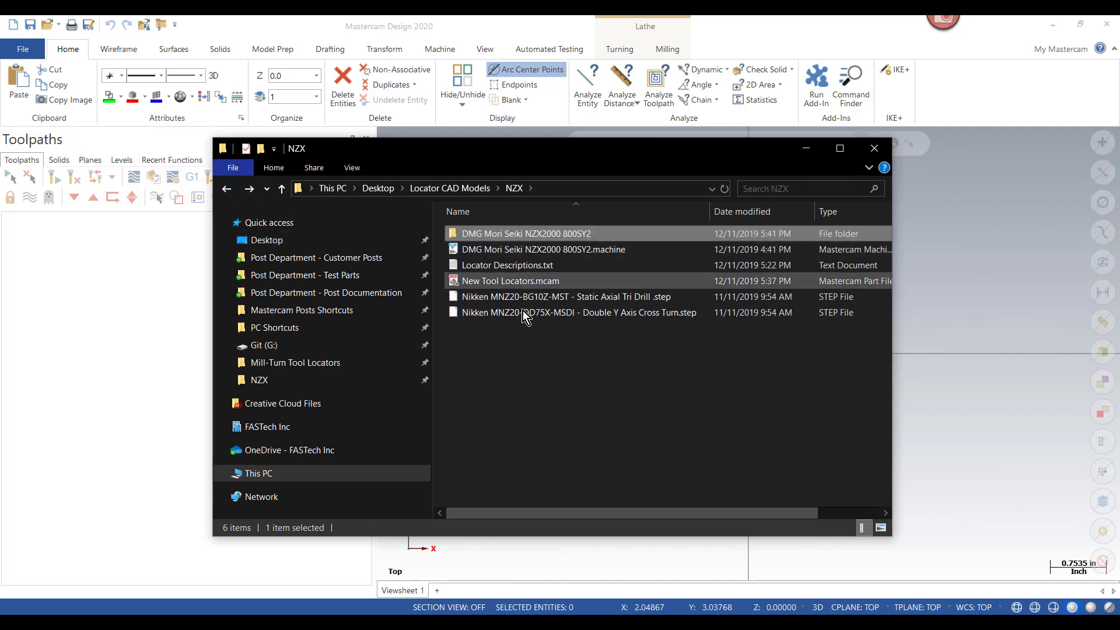
right_click(539, 347)
left_click(569, 451)
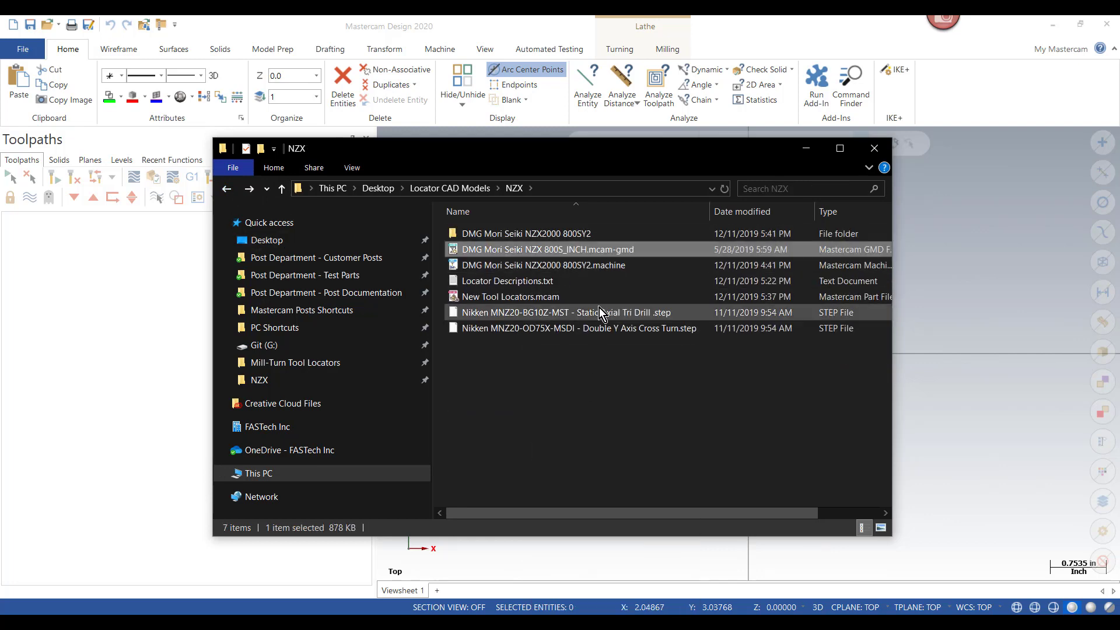
- Rename the copied component file as DMG Mori Seiki NZX 800S_INCH - Solid.mcam-gmd
left_click(586, 254)
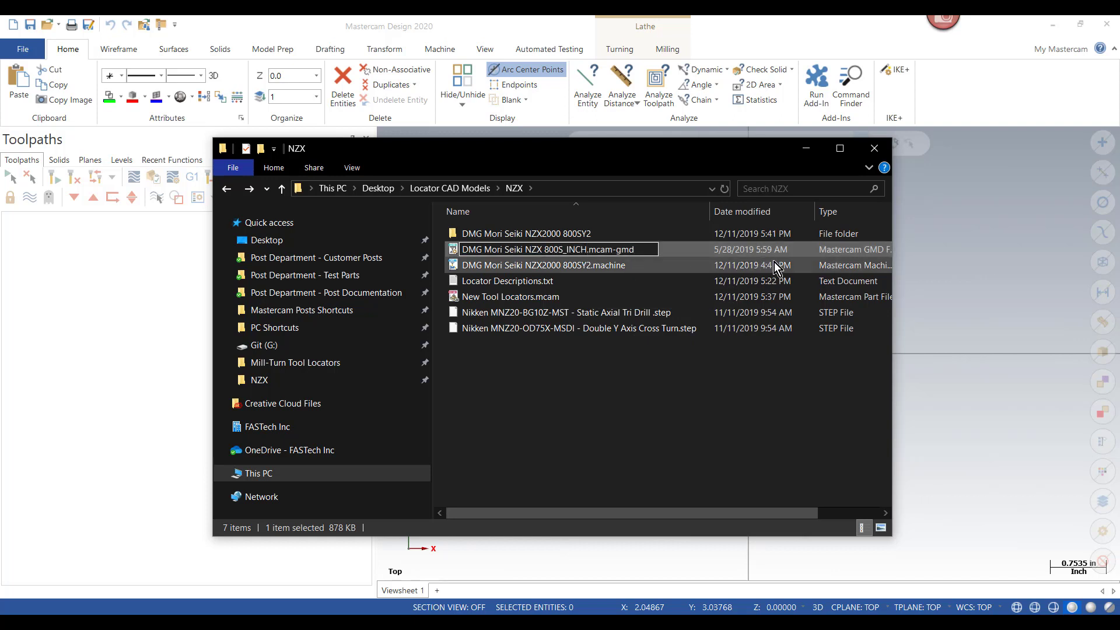
type("- ")
type("Soli")
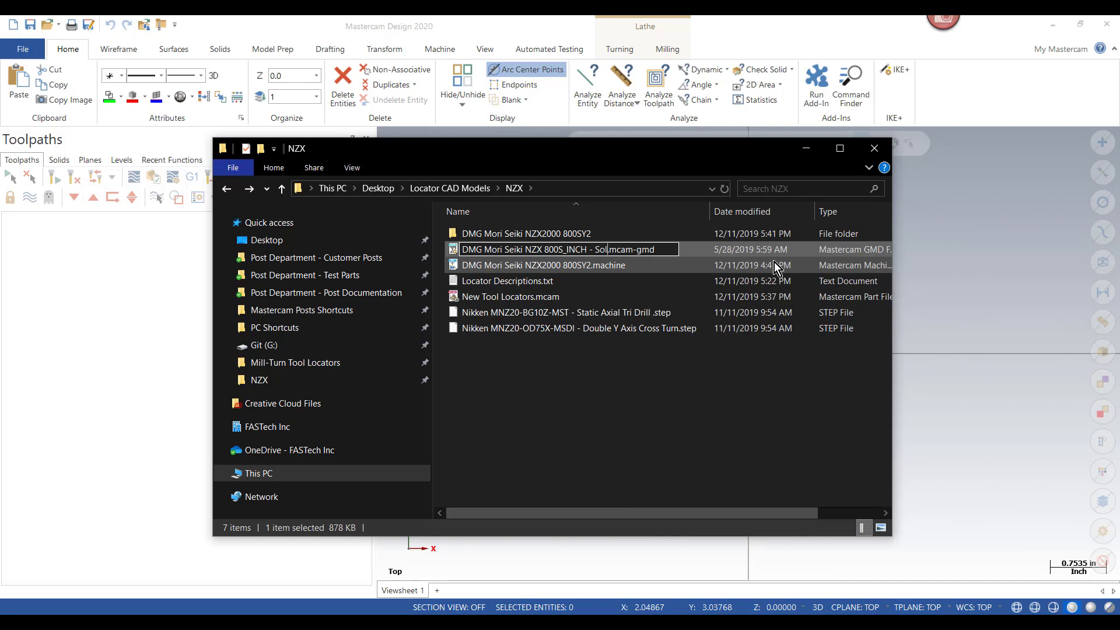
type("d")
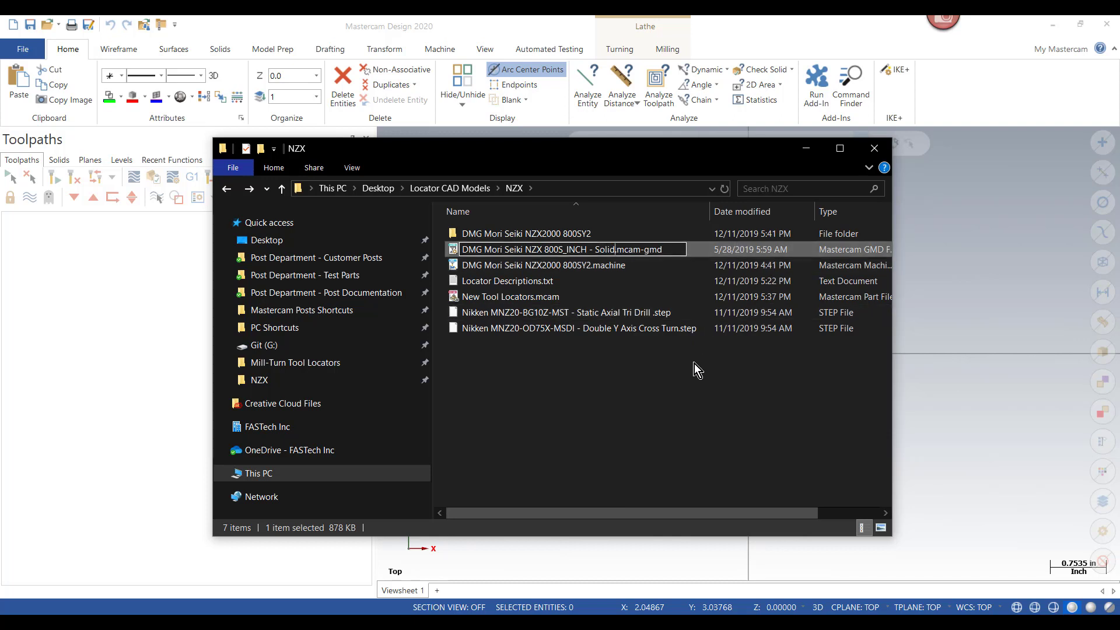
left_click(657, 375)
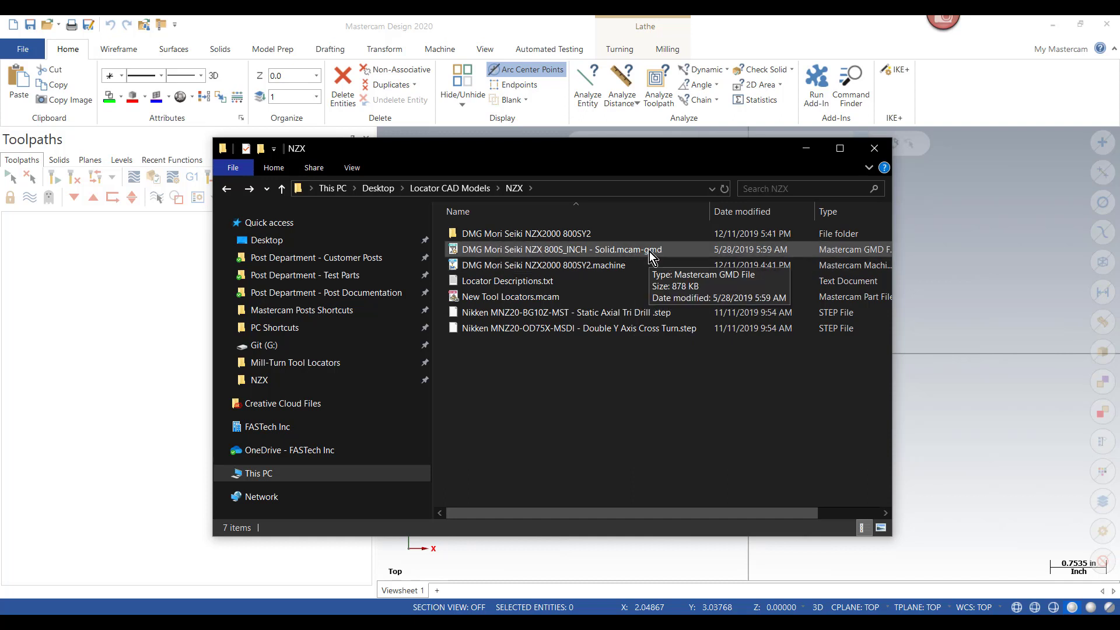
- Switch to Mastercam and open the Mill-Turn Component Library from the machine definition types
left_click(761, 32)
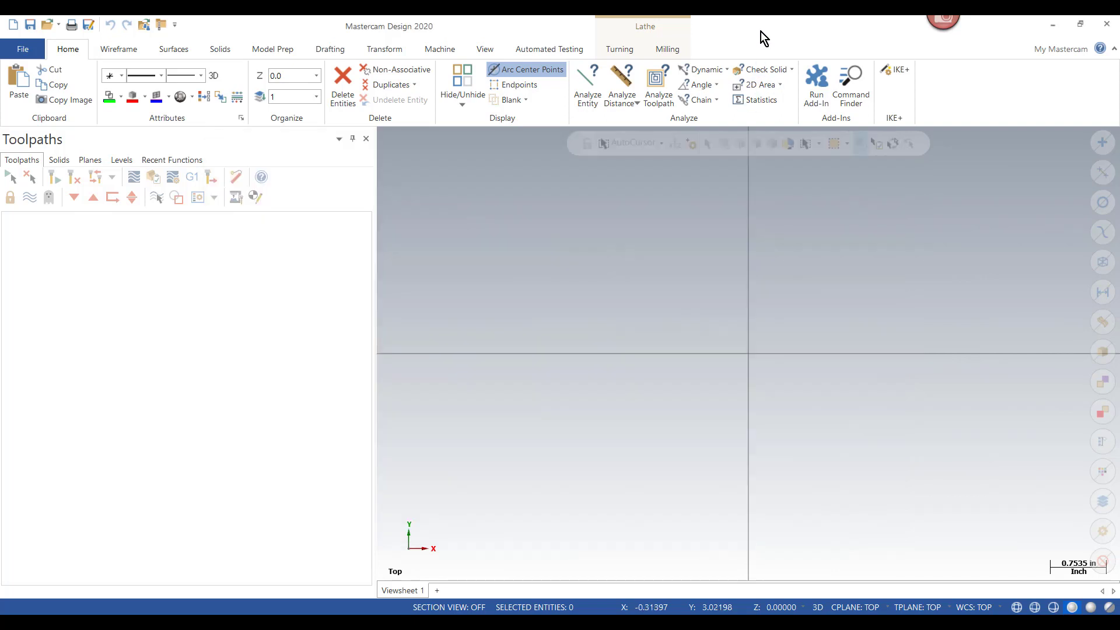
left_click(439, 51)
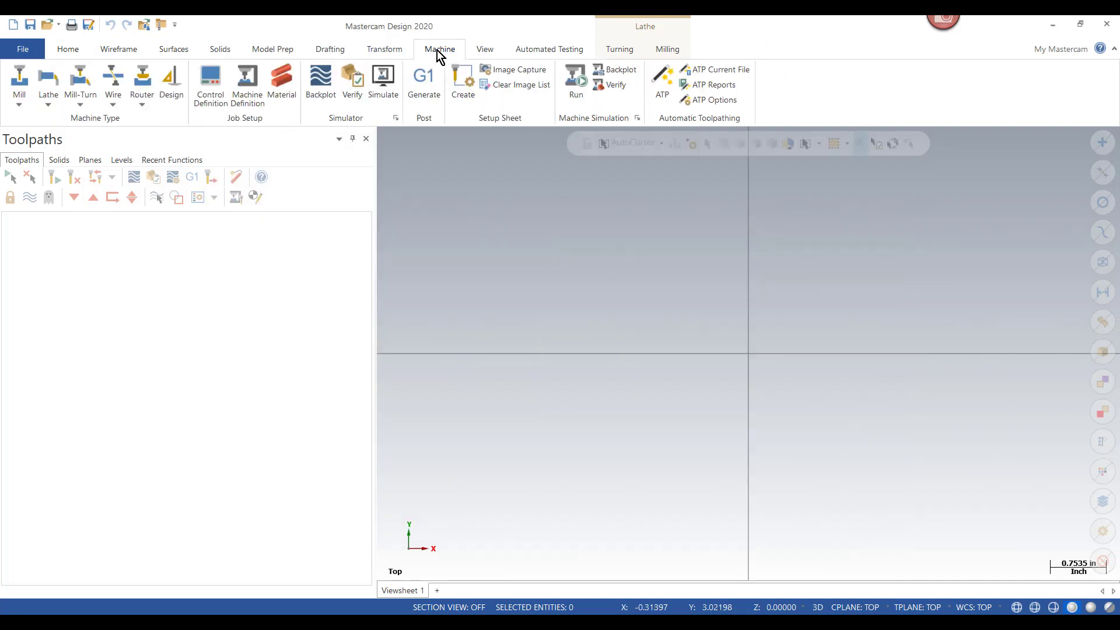
left_click(249, 80)
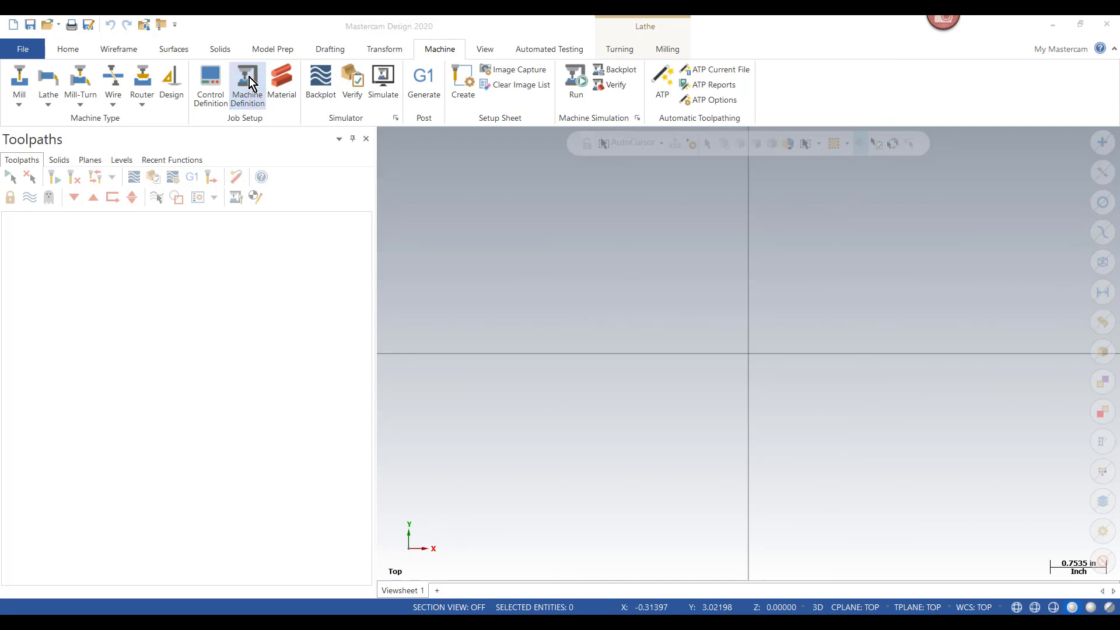
left_click_drag(187, 175, 272, 169)
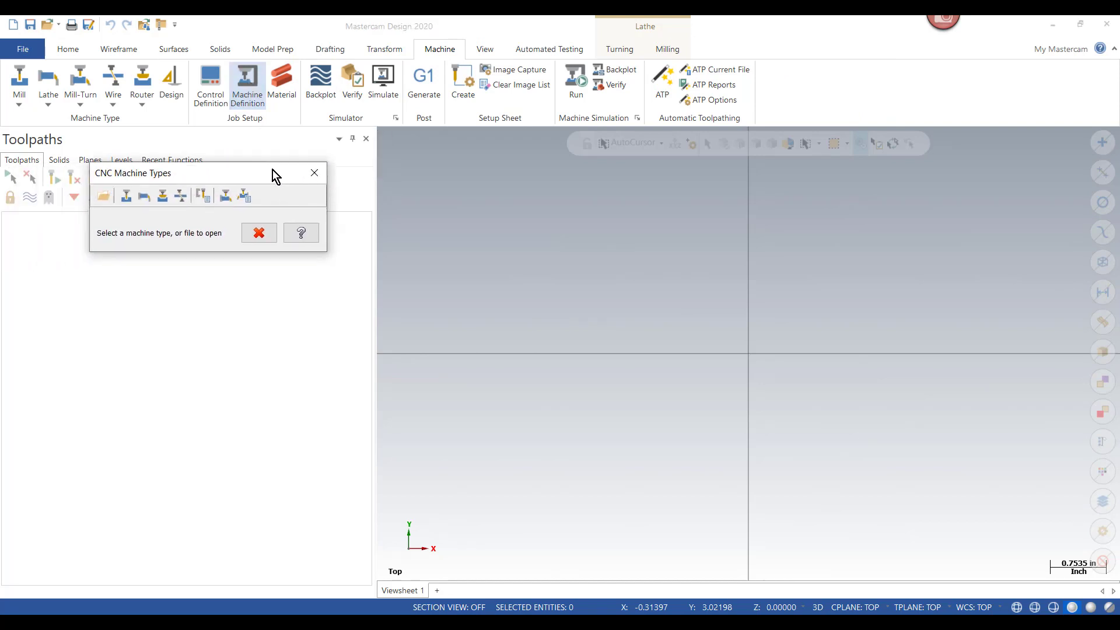
left_click(244, 198)
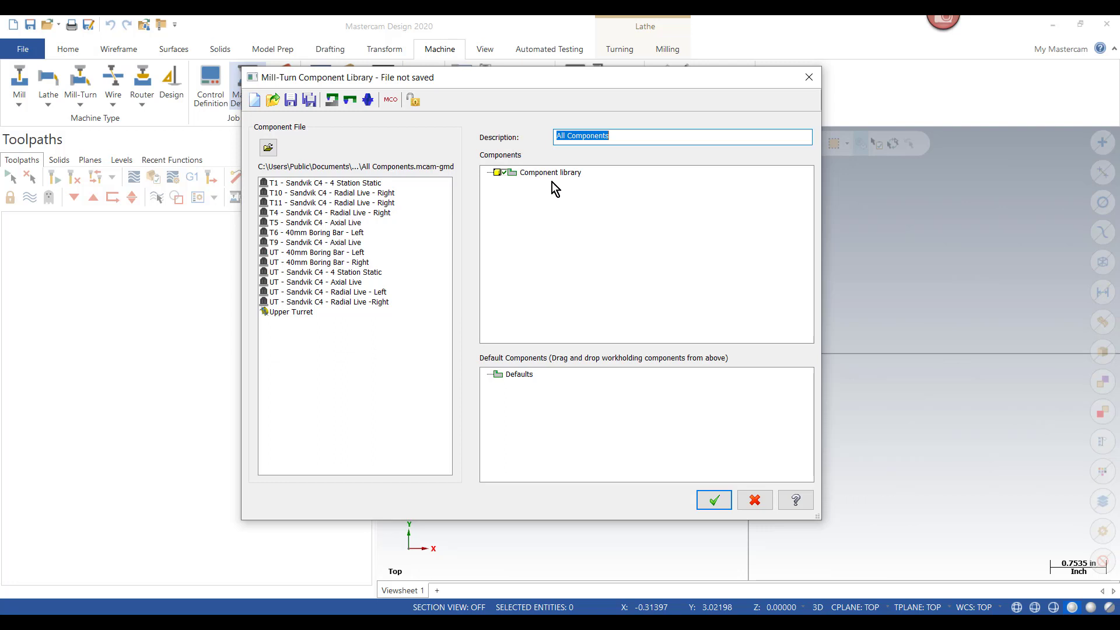
- Load DMG Mori Seiki NZX 800S_INCH - Solid.mcam-gmd from the NZX folder into the component library and close the library window
left_click(272, 100)
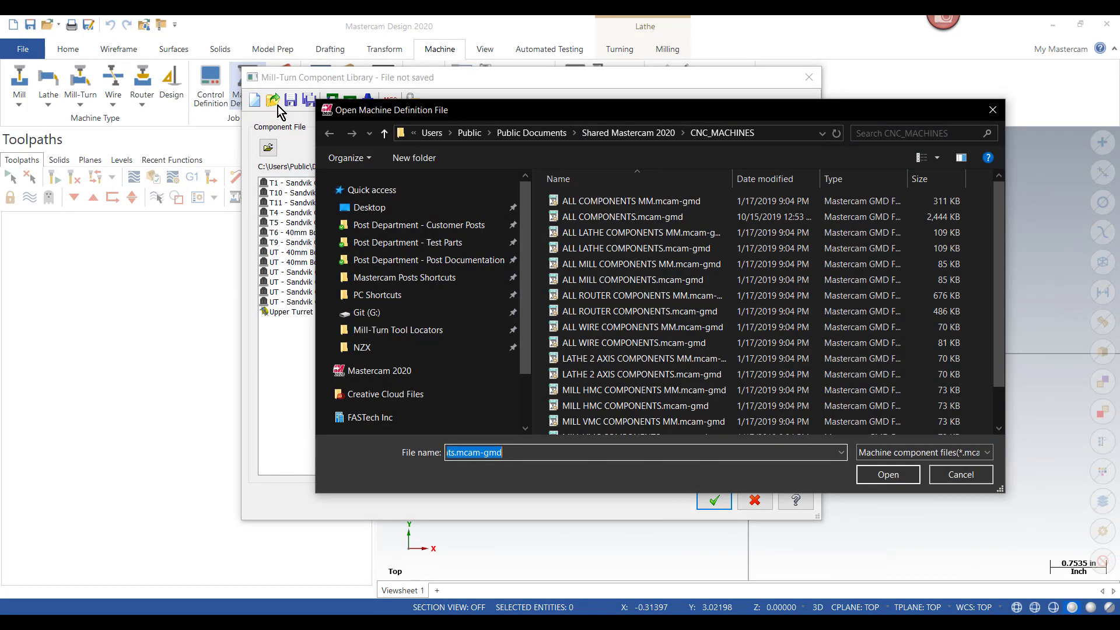
left_click(362, 347)
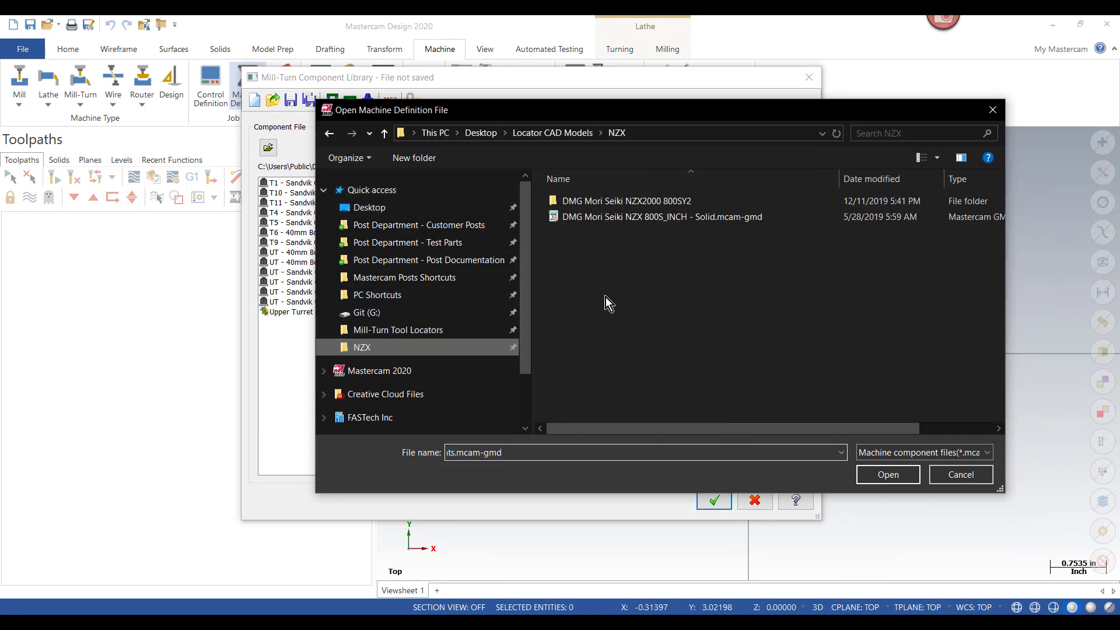
left_click(667, 218)
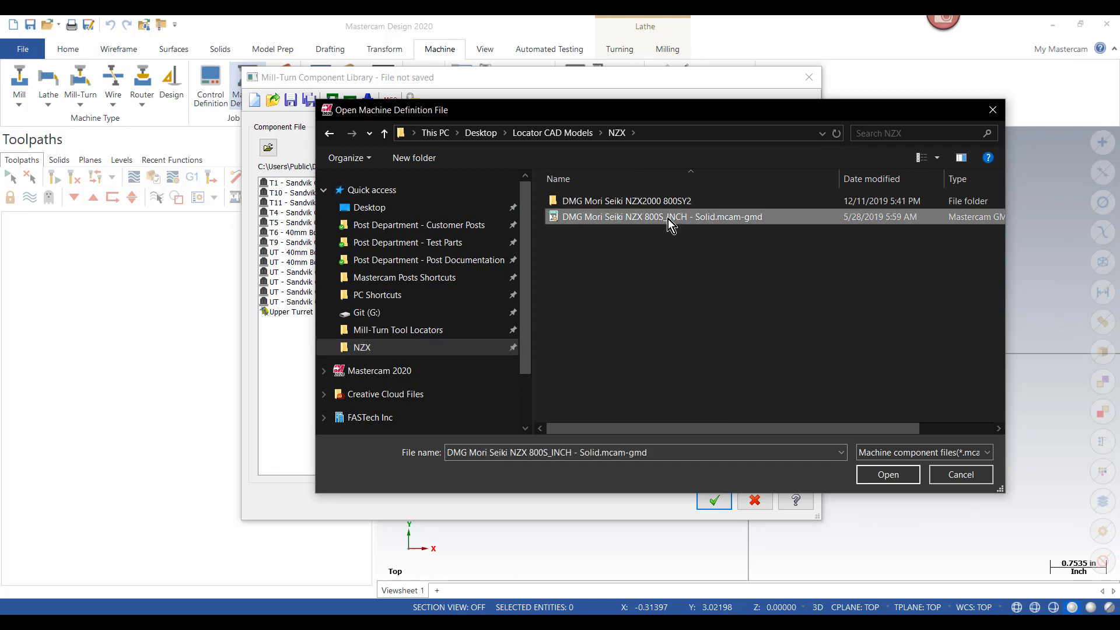
left_click(893, 478)
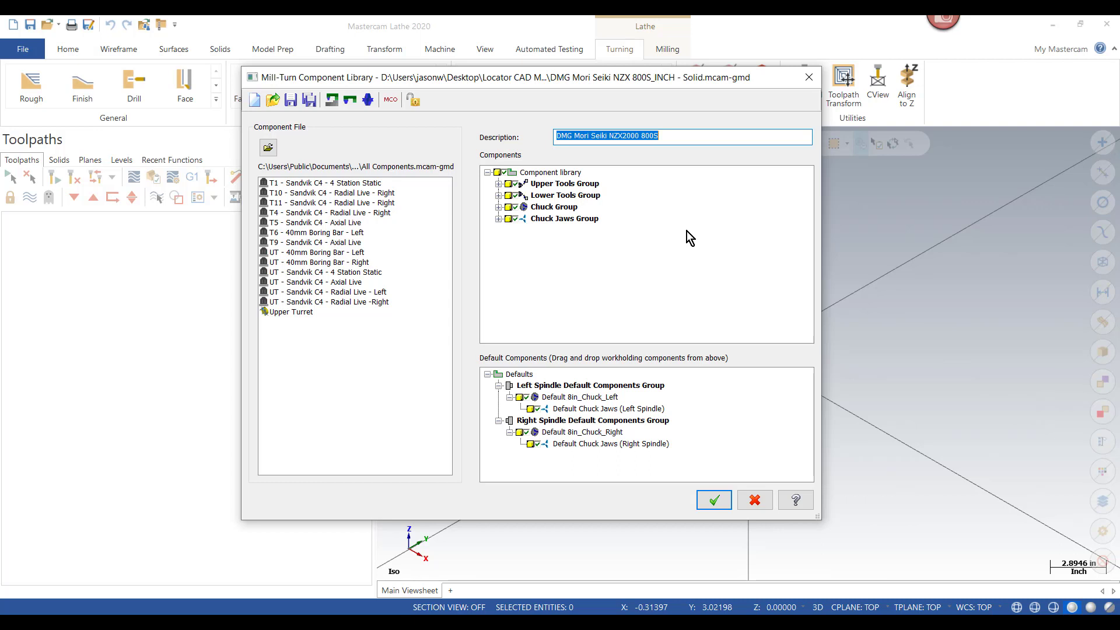
left_click(810, 72)
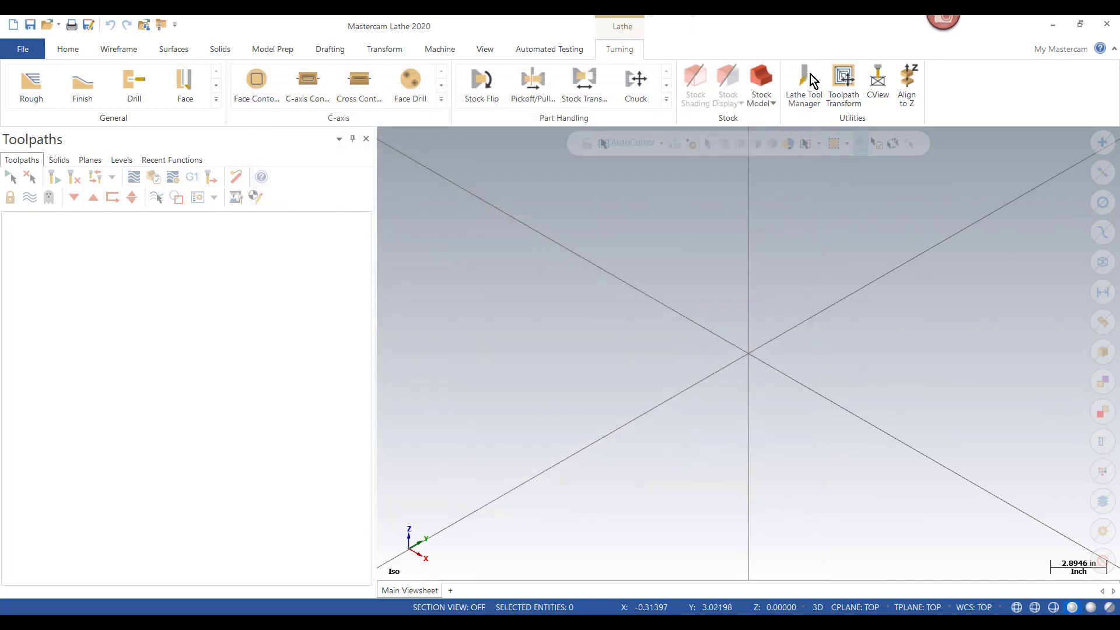
- Display the level list, merge New Tool Locators.mcam into the current part and check the holder levels at the list's end
left_click(127, 157)
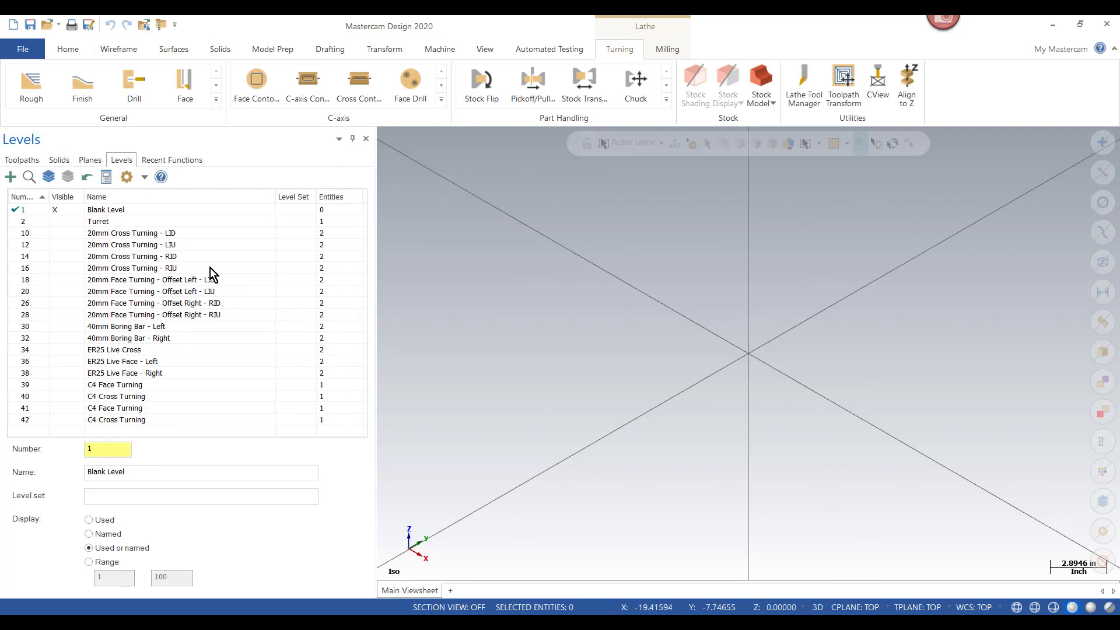
left_click(20, 49)
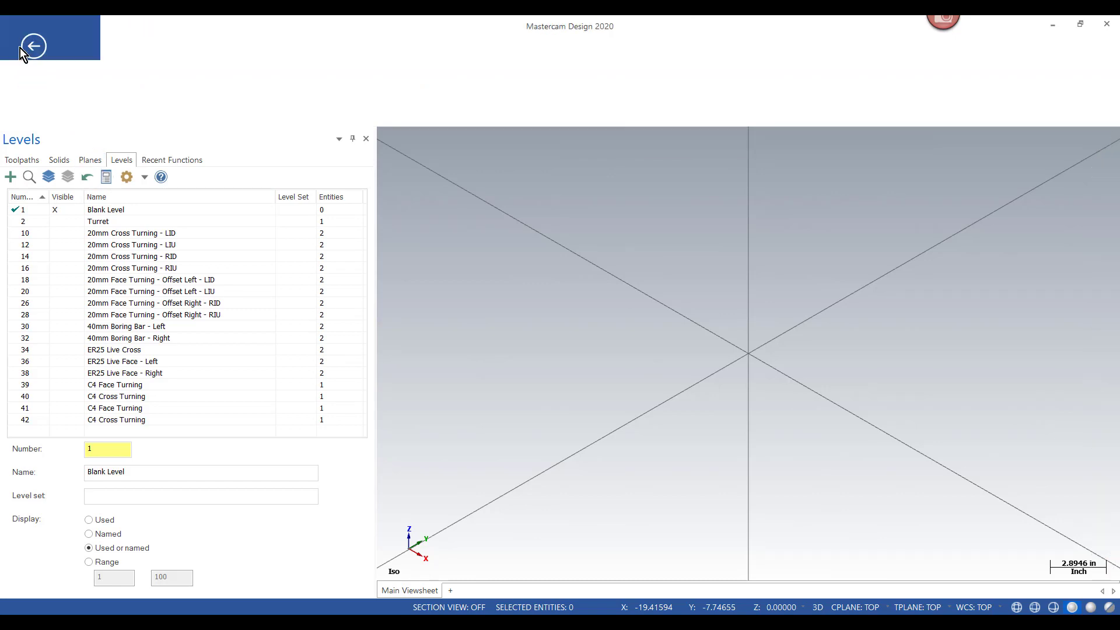
left_click(36, 171)
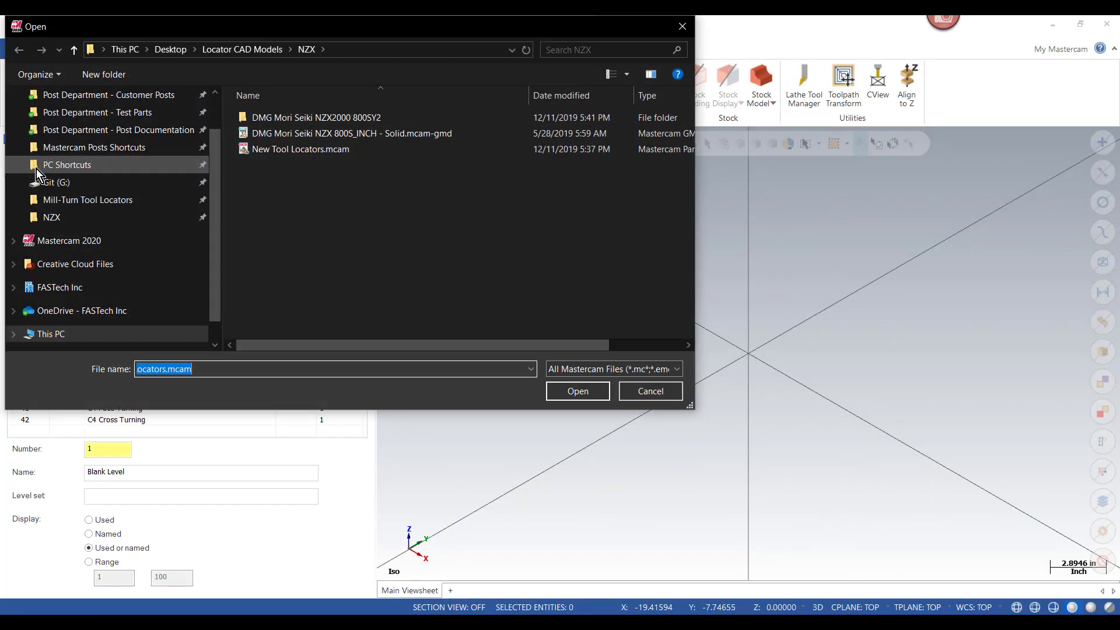
left_click(36, 217)
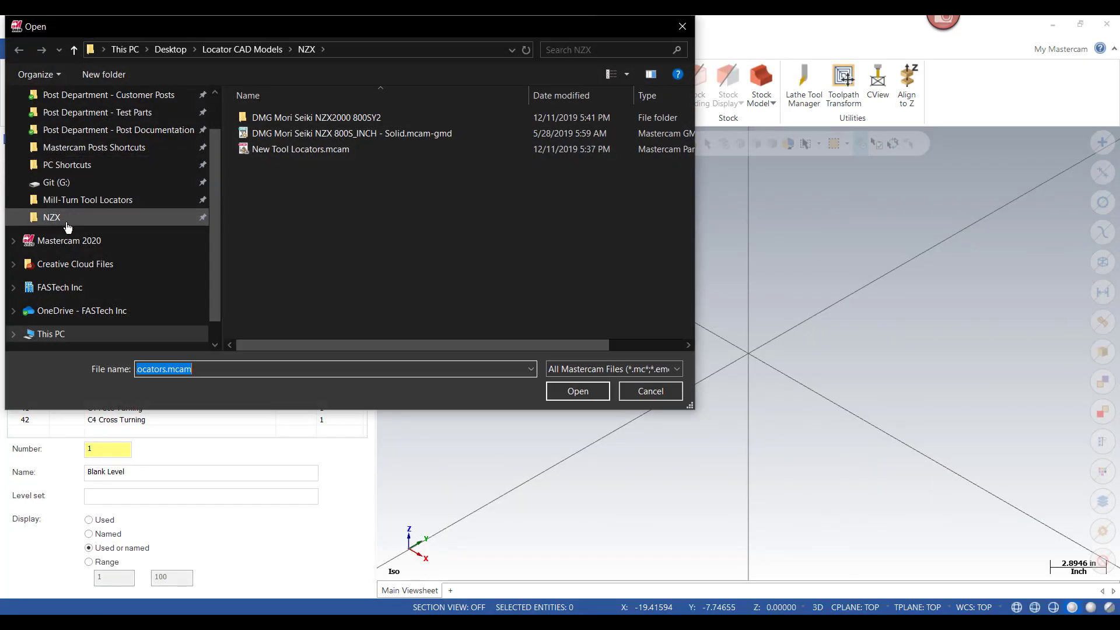
left_click(289, 152)
left_click(578, 391)
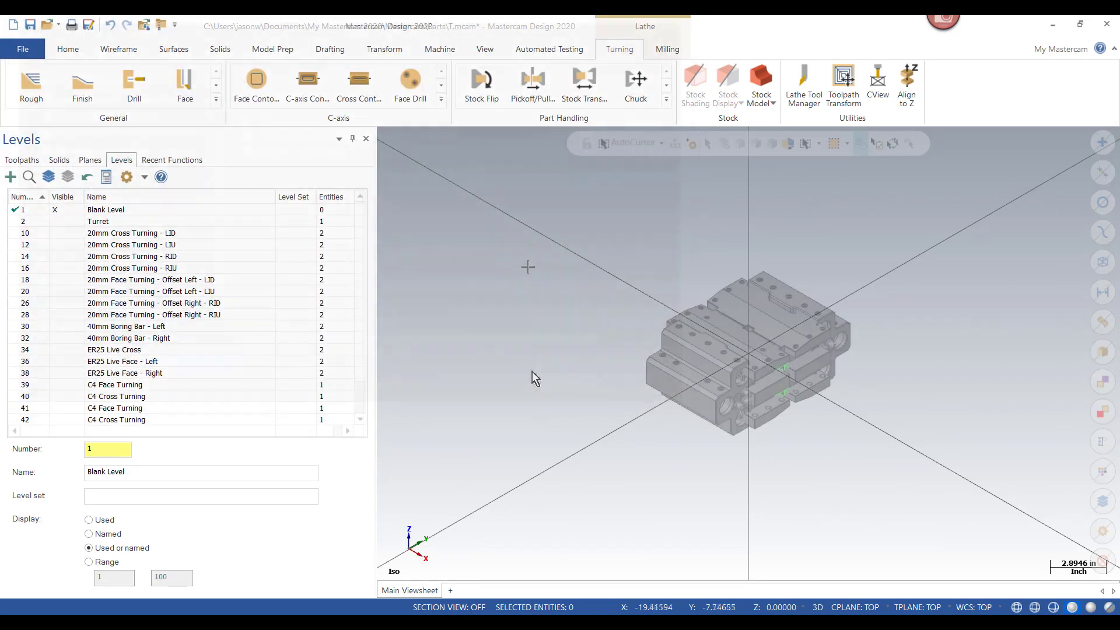
right_click(531, 268)
left_click(570, 248)
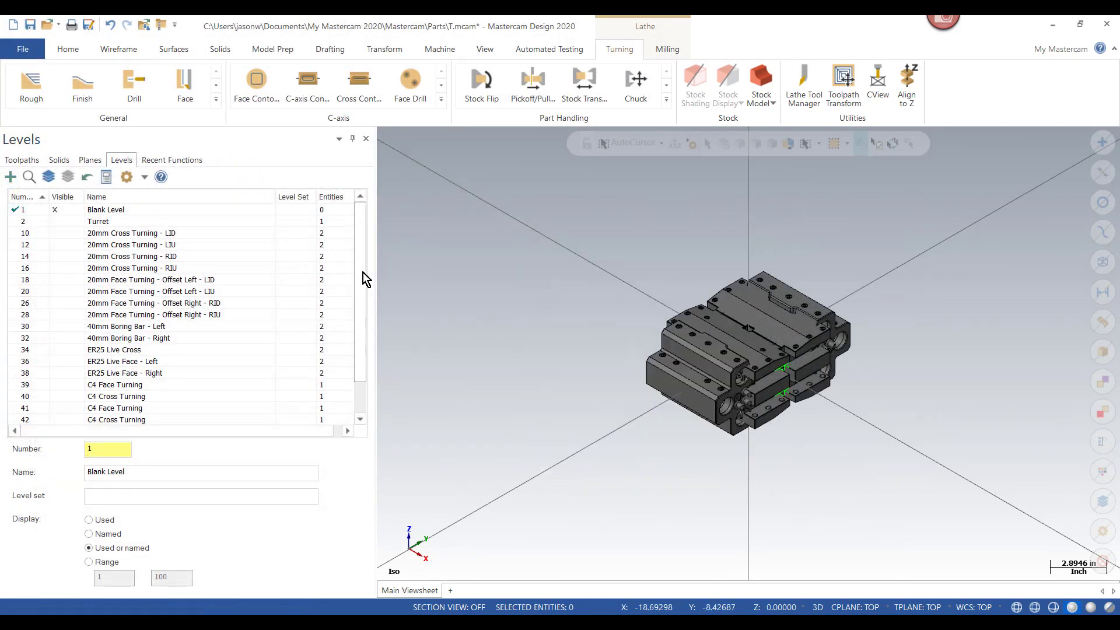
scroll(362, 271, "down", 2)
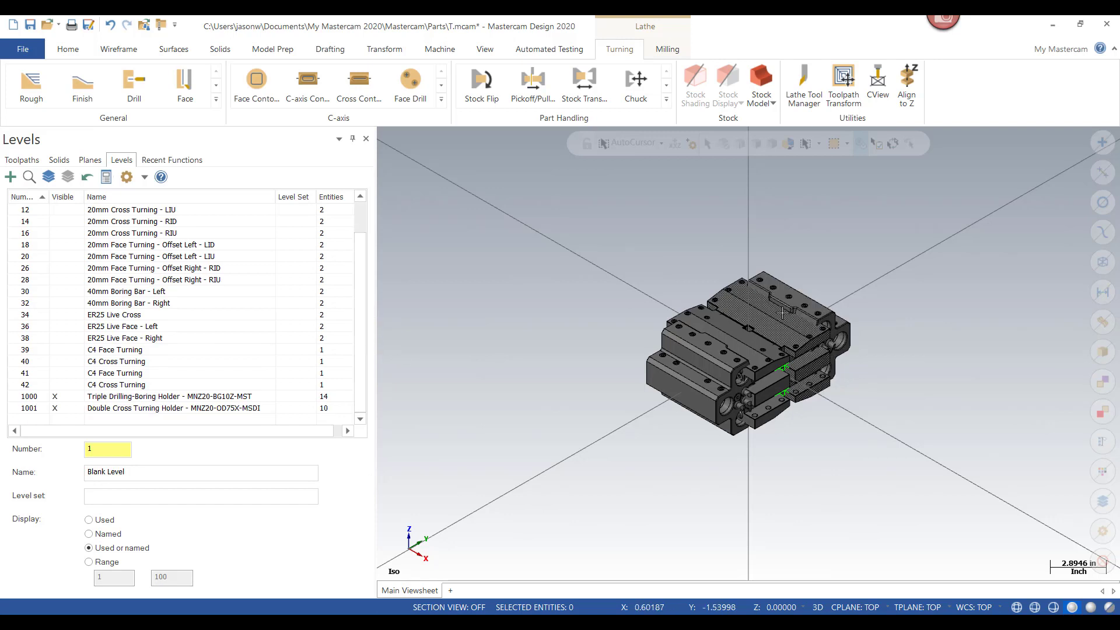
- Hide the Double Cross Turning Holder level and inspect the triple drilling-boring holder's bores from several sides
left_click(55, 408)
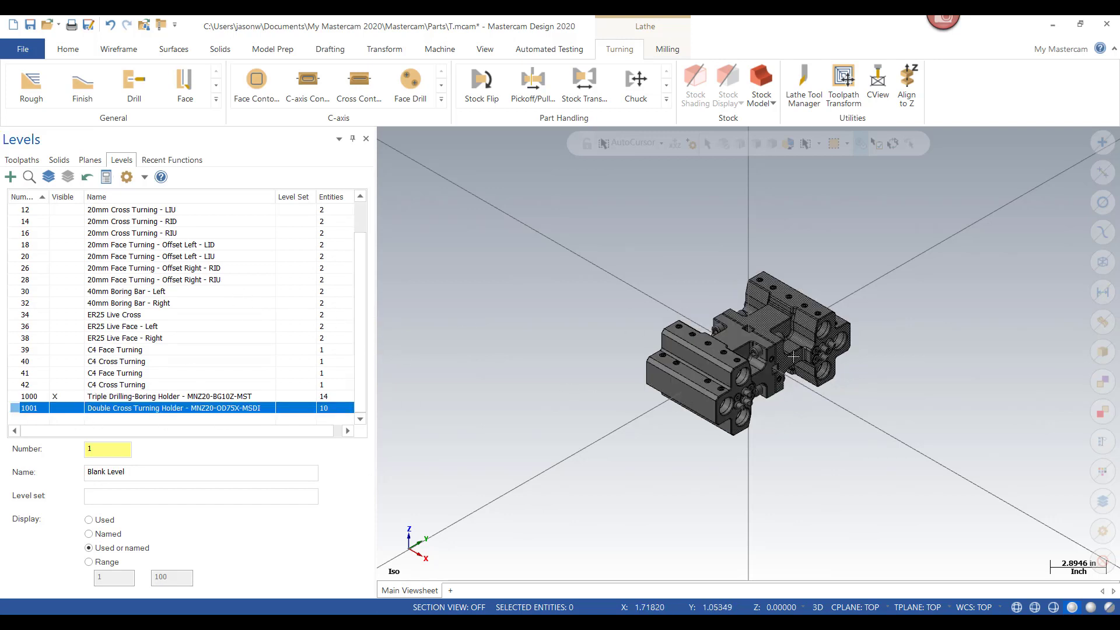
scroll(819, 350, "up", 3)
scroll(819, 350, "up", 1)
mouse_move(974, 381)
middle_mouse_down()
mouse_move(927, 345)
mouse_move(884, 346)
mouse_move(879, 332)
middle_mouse_up()
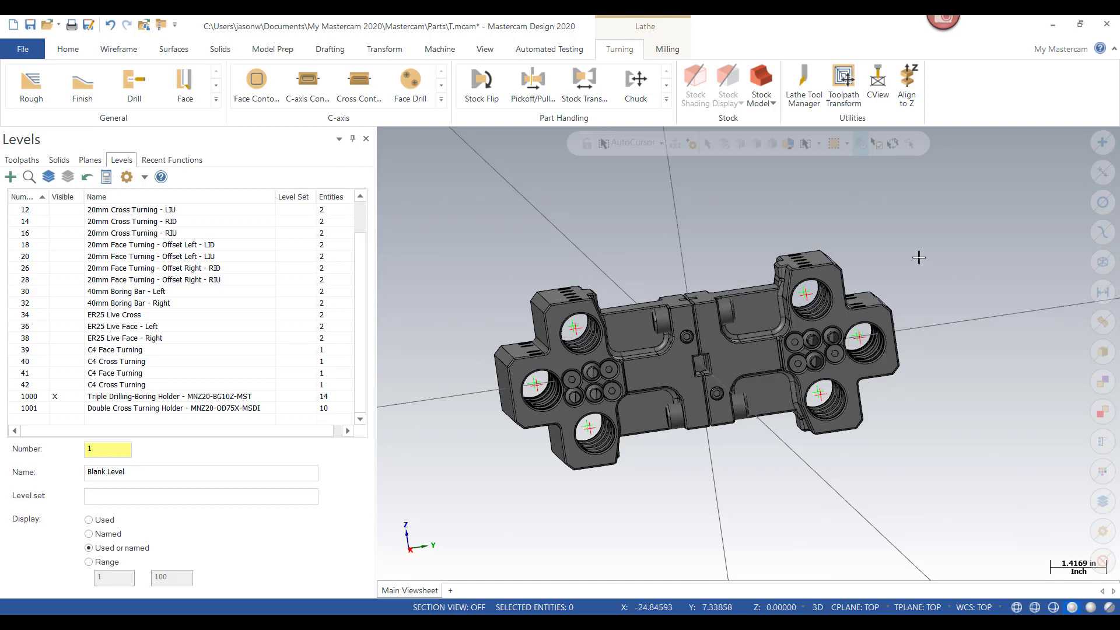
middle_click_drag(920, 257, 833, 285)
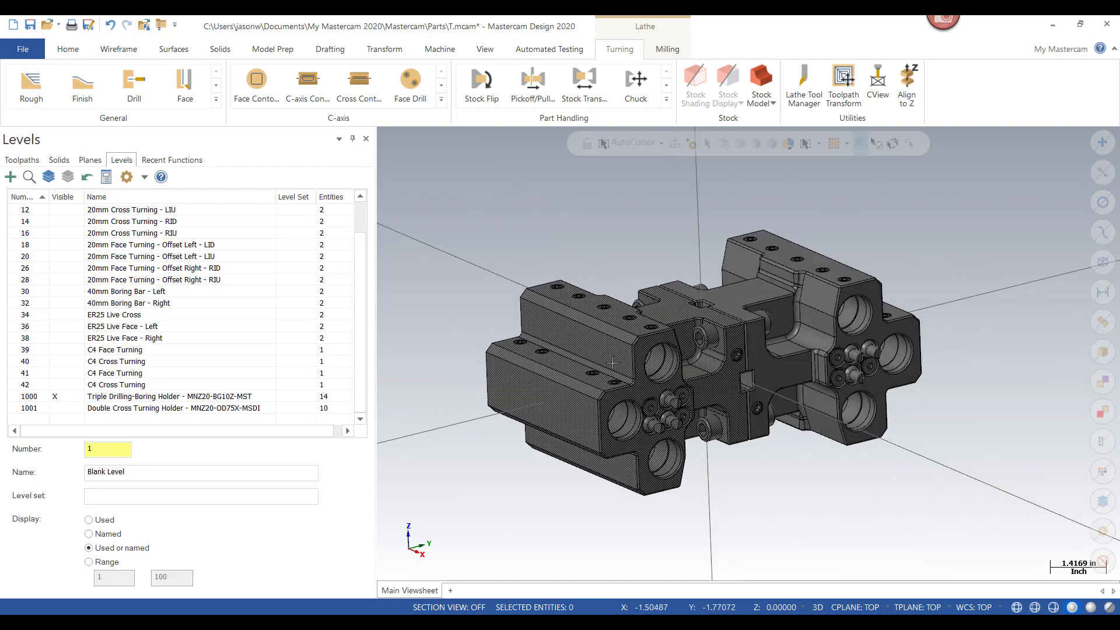
middle_click_drag(984, 445, 917, 422)
- Show only the Double Cross Turning Holder level, inspect the holder and its attachment points, and return to the isometric view
middle_click_drag(938, 270, 955, 280)
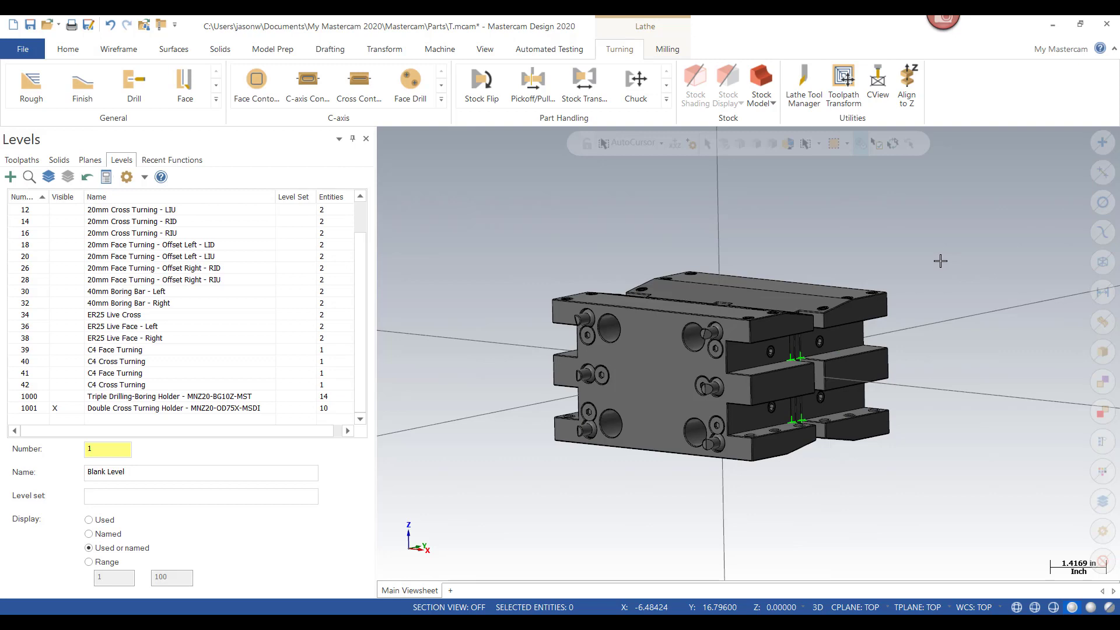
middle_click_drag(993, 276, 963, 284)
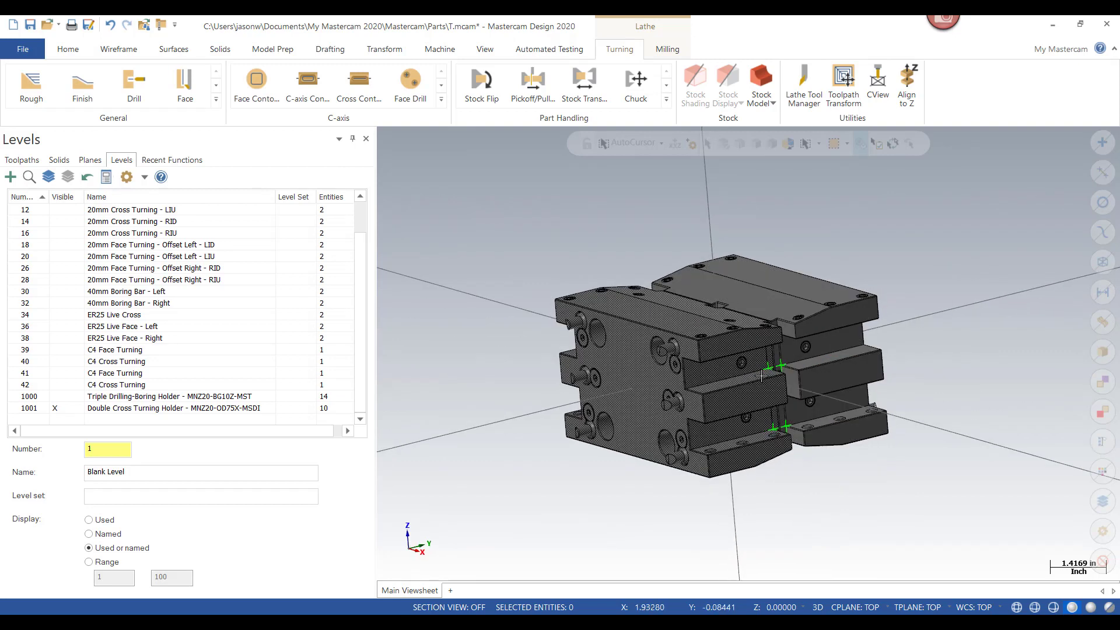
middle_click_drag(767, 369, 731, 332)
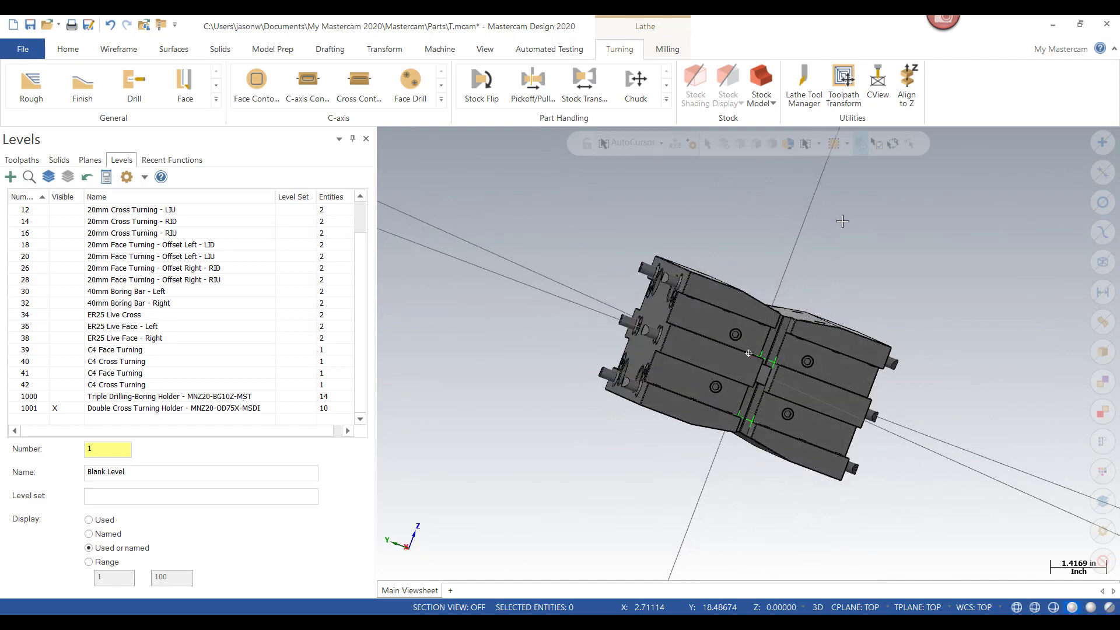
scroll(799, 362, "up", 5)
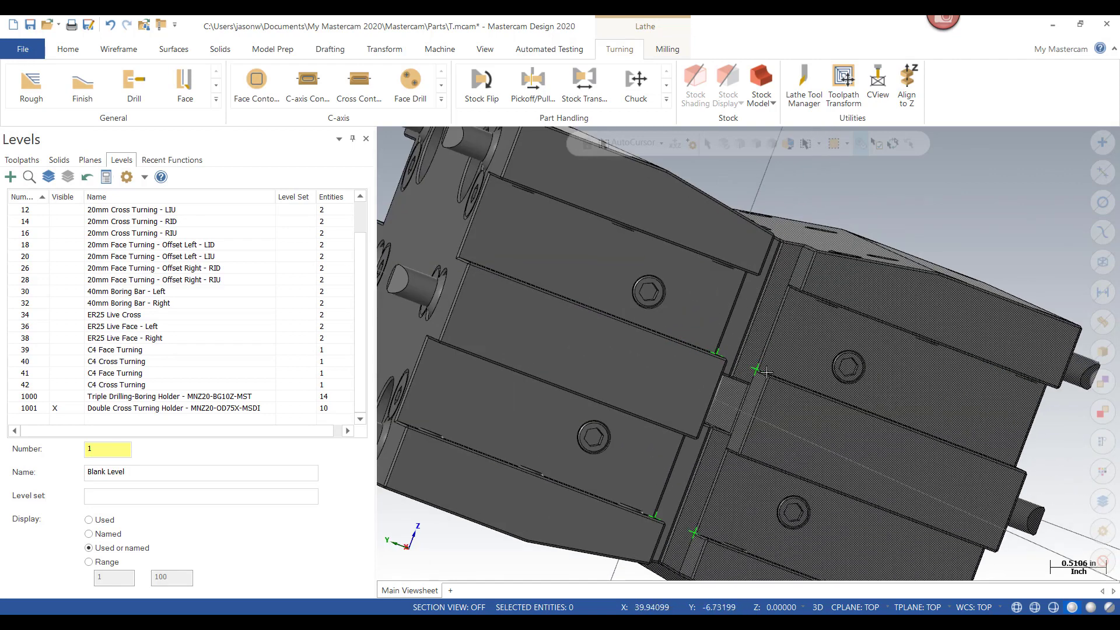
right_click(948, 184)
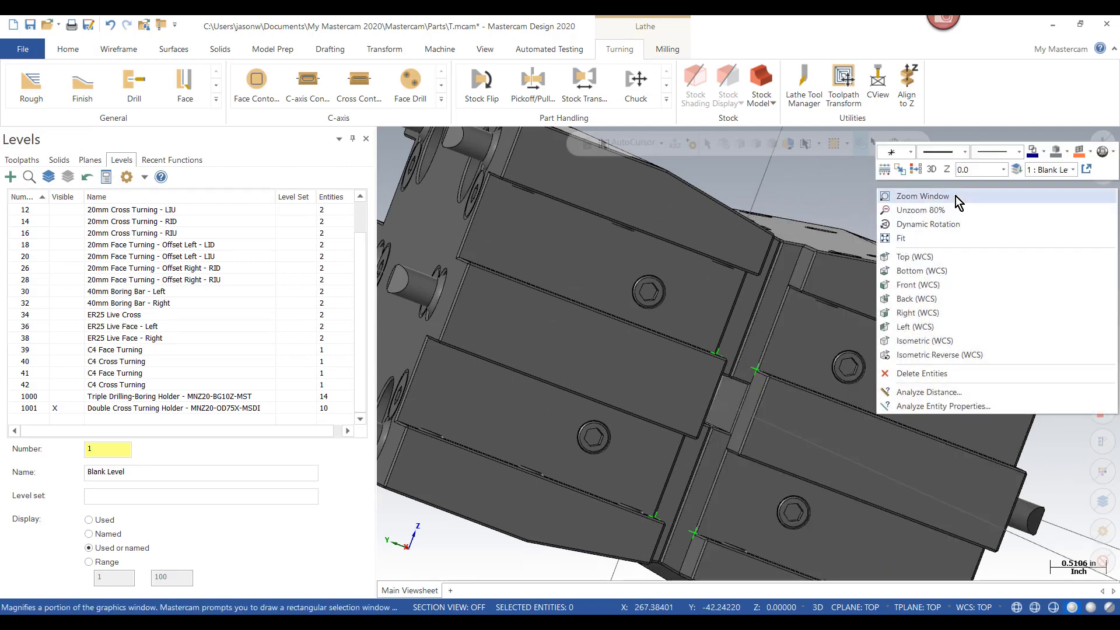
left_click(941, 341)
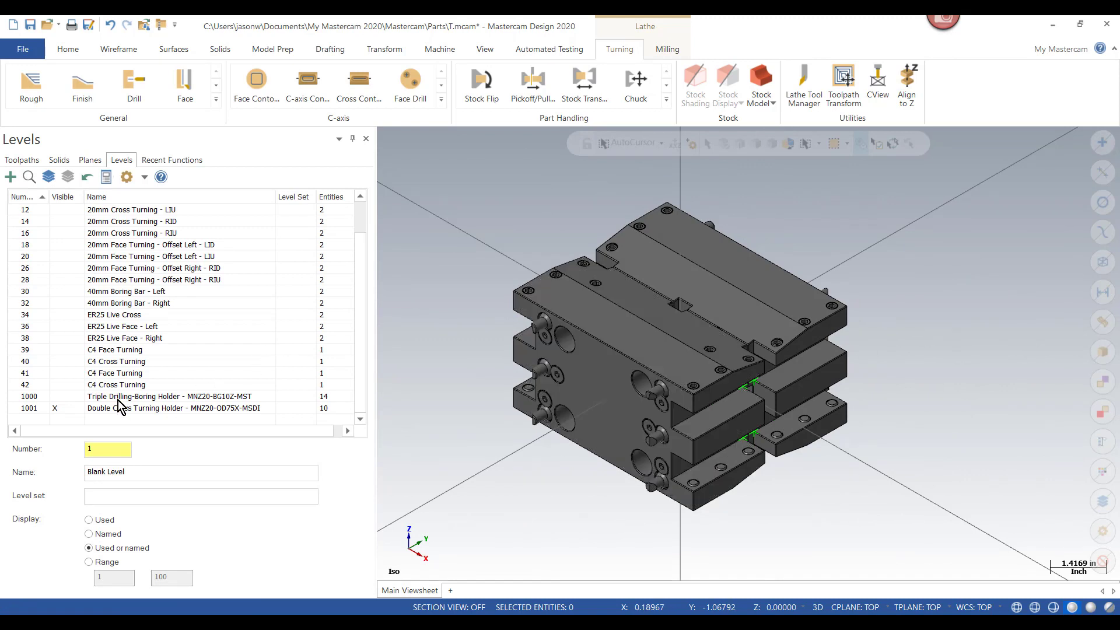
- Show only level 1000, Triple Drilling-Boring Holder, and open the Mill-Turn Component Library from the machine definition
left_click(62, 407)
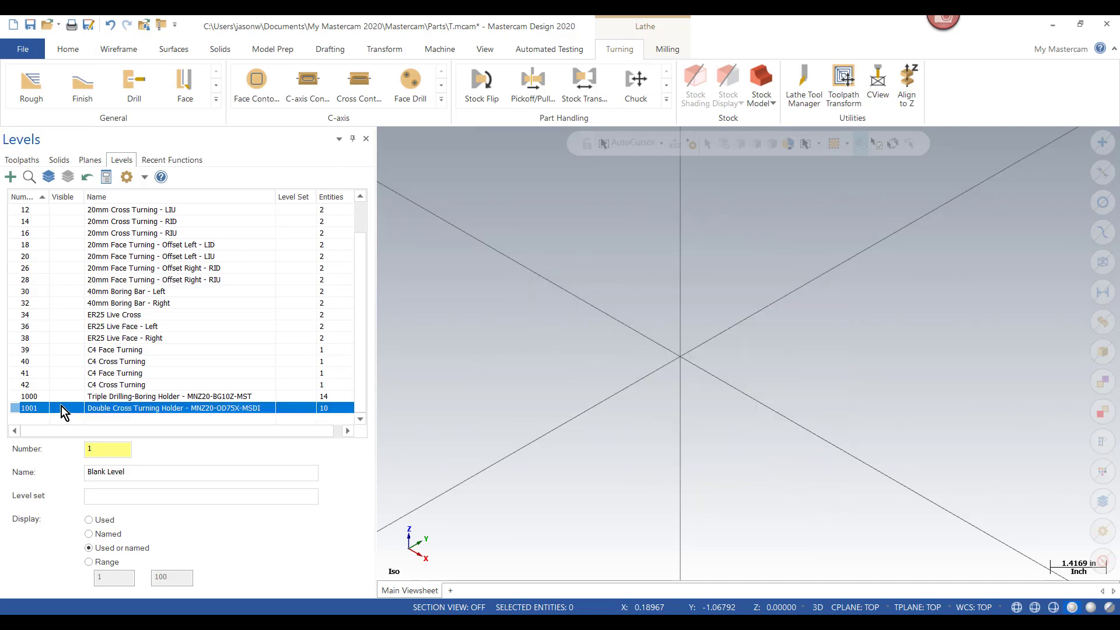
left_click(58, 397)
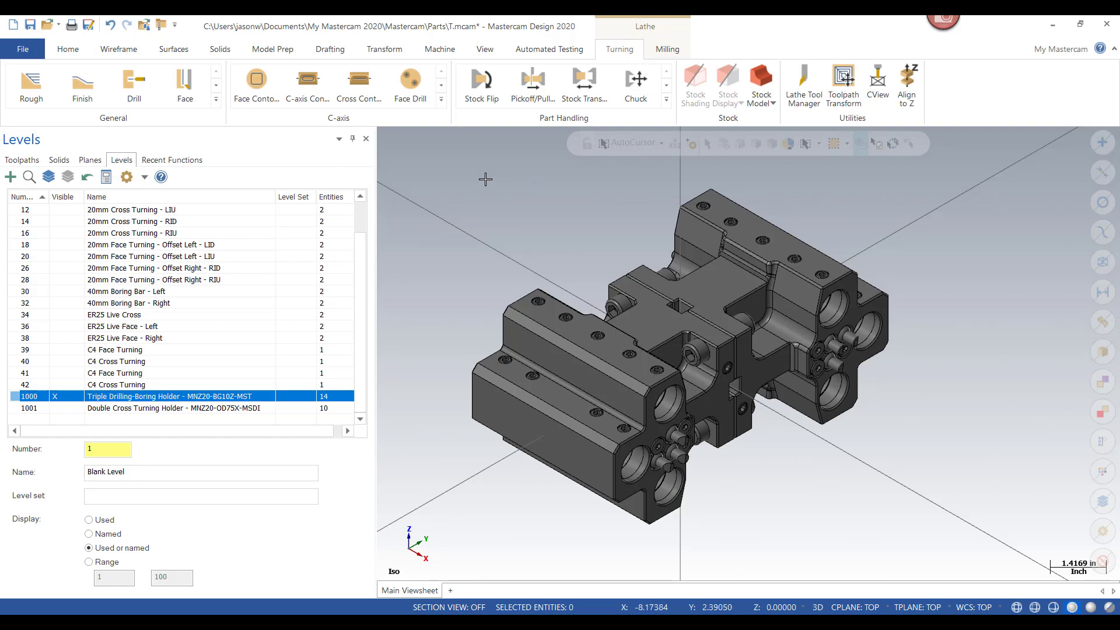
left_click(440, 51)
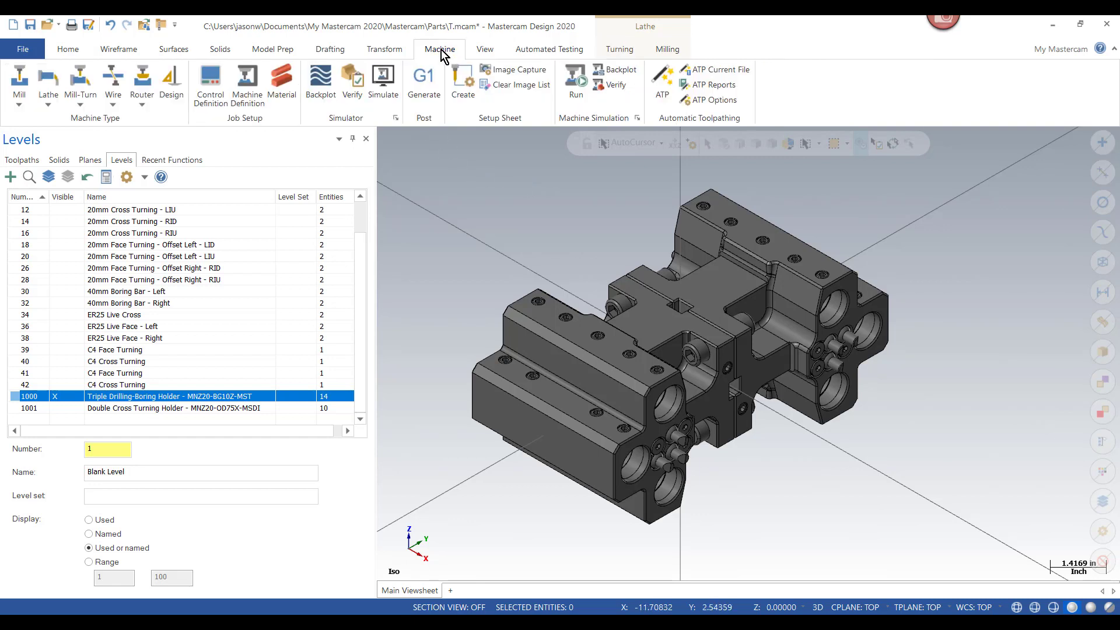
left_click(247, 83)
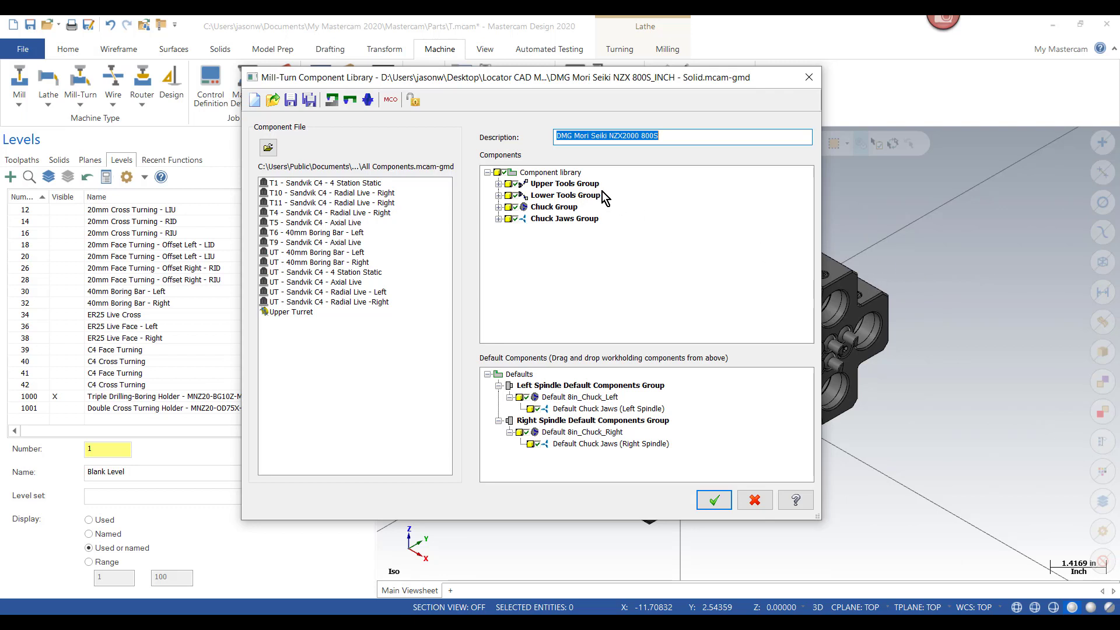
- Add a new tool locator to the Upper Turret in the Upper Tools Group
left_click(499, 184)
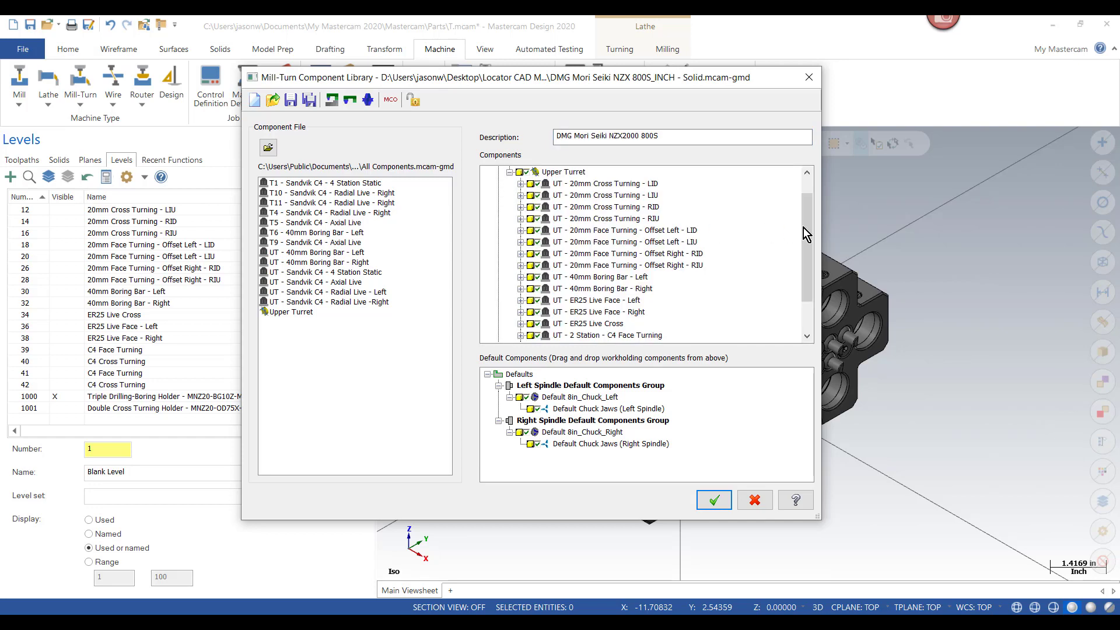
scroll(808, 230, "up", 2)
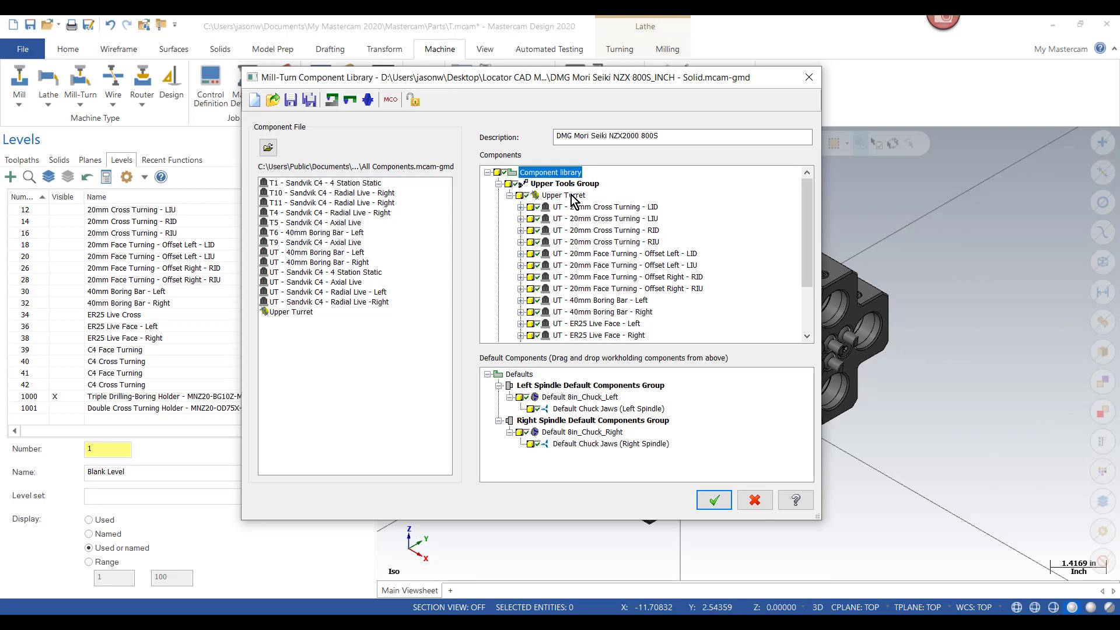
right_click(572, 197)
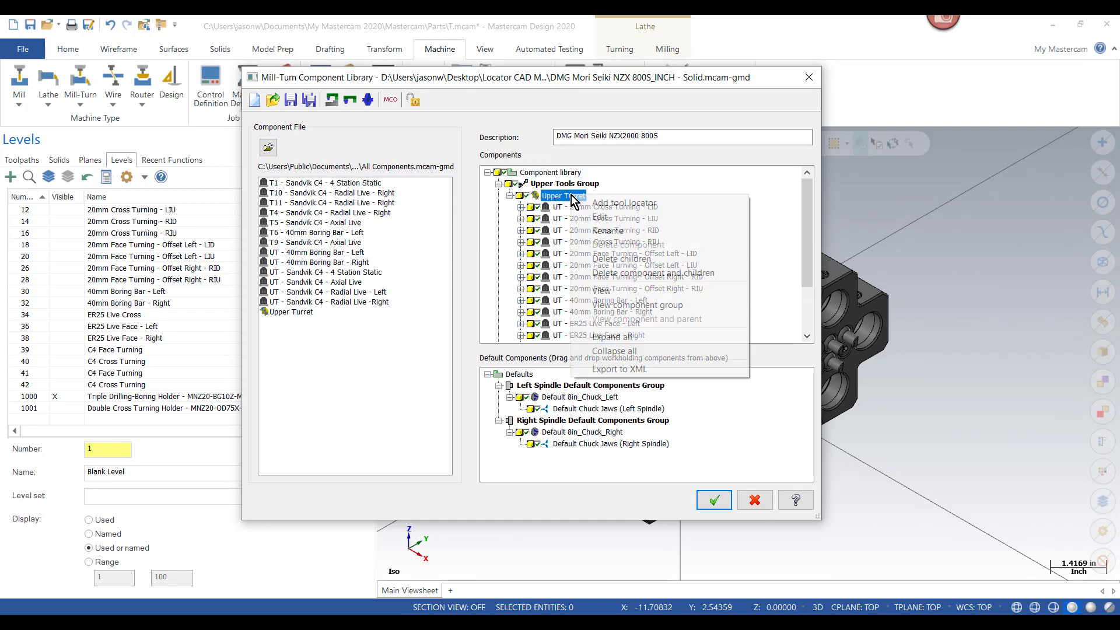
left_click(624, 202)
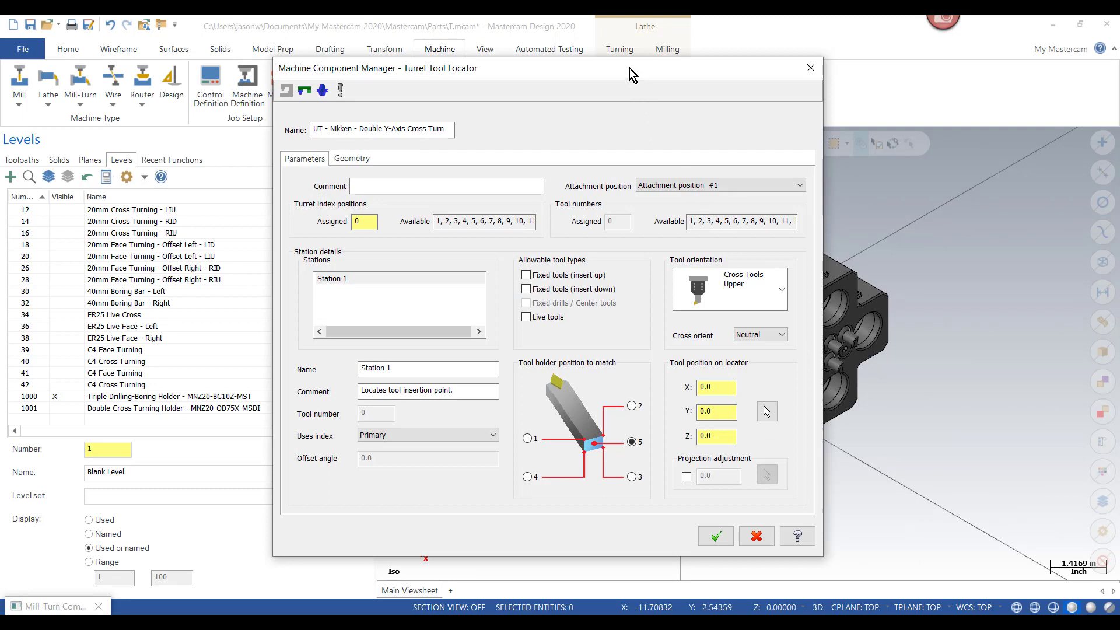
left_click_drag(629, 69, 644, 56)
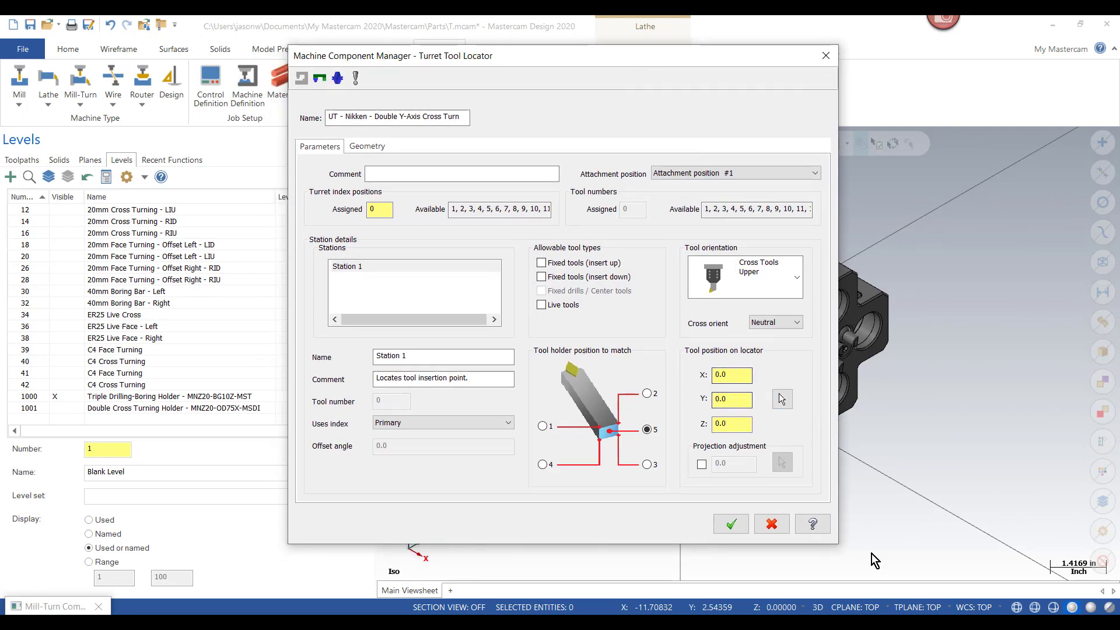
- Switch to Notepad, close the duplicate Locator Descriptions.txt window and review the triple drill-bore locator's level and name lines
mouse_move(886, 623)
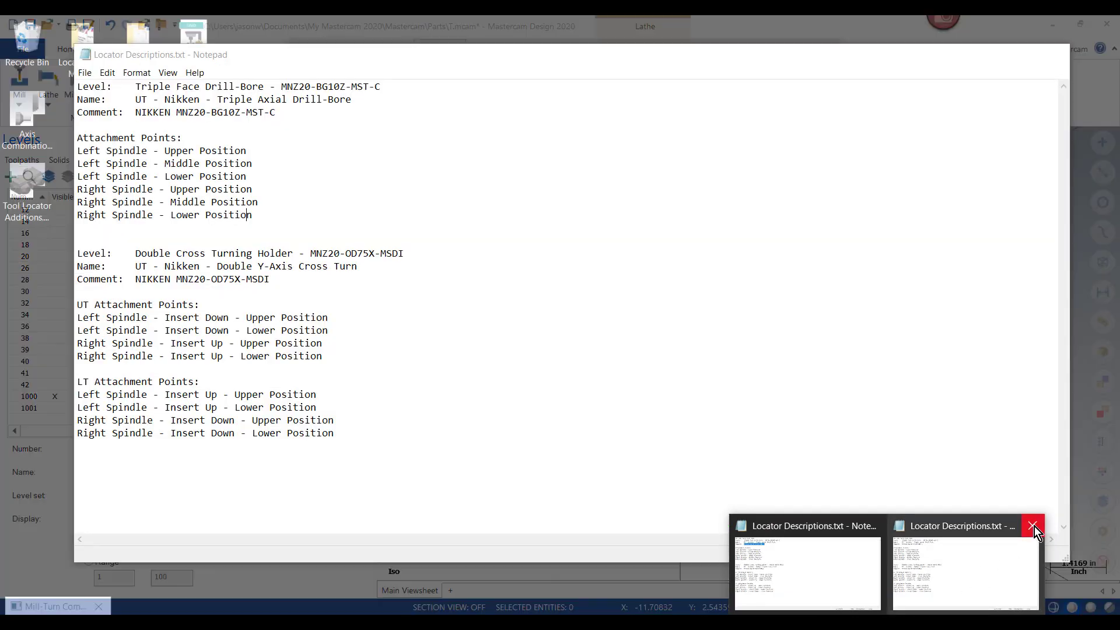
left_click(1035, 526)
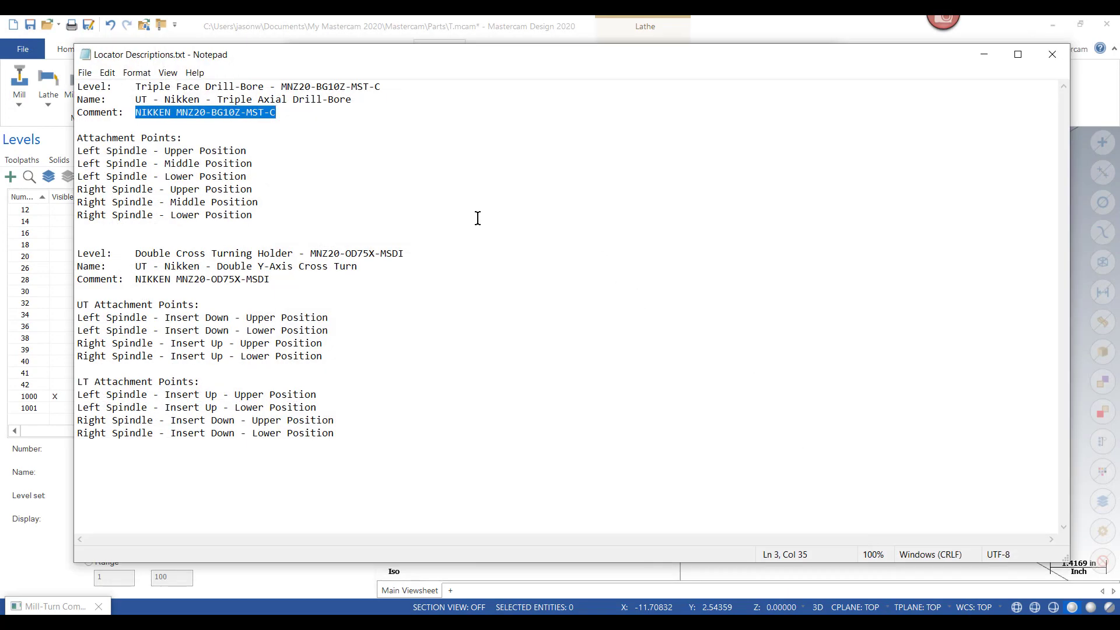
key("Down")
key("Down")
key("Down")
key("Down")
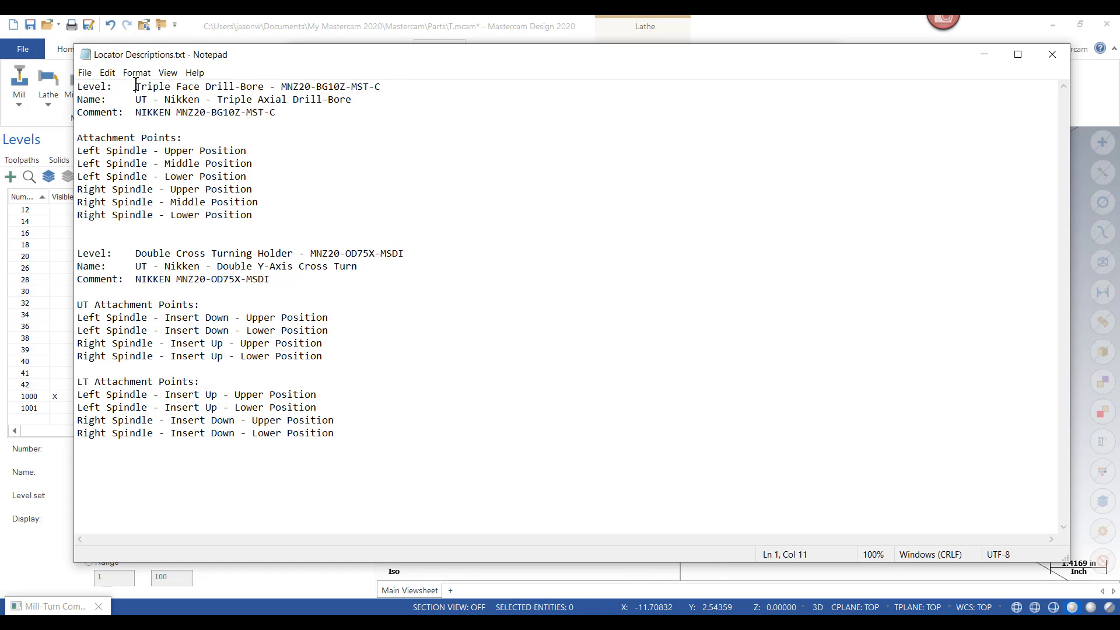
left_click_drag(136, 85, 382, 86)
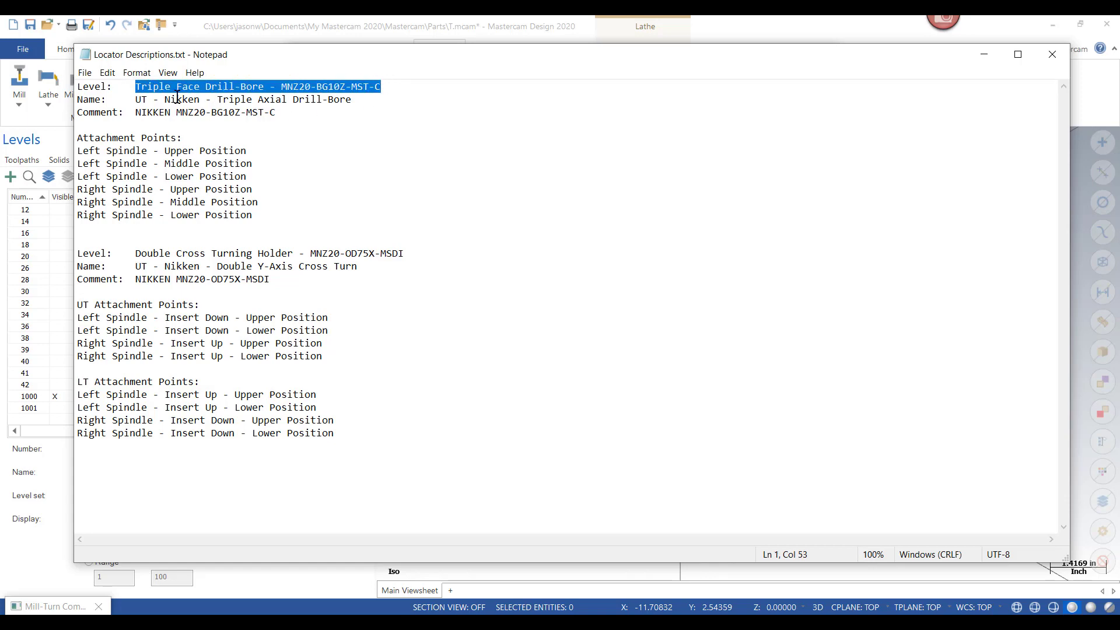
left_click_drag(136, 99, 349, 100)
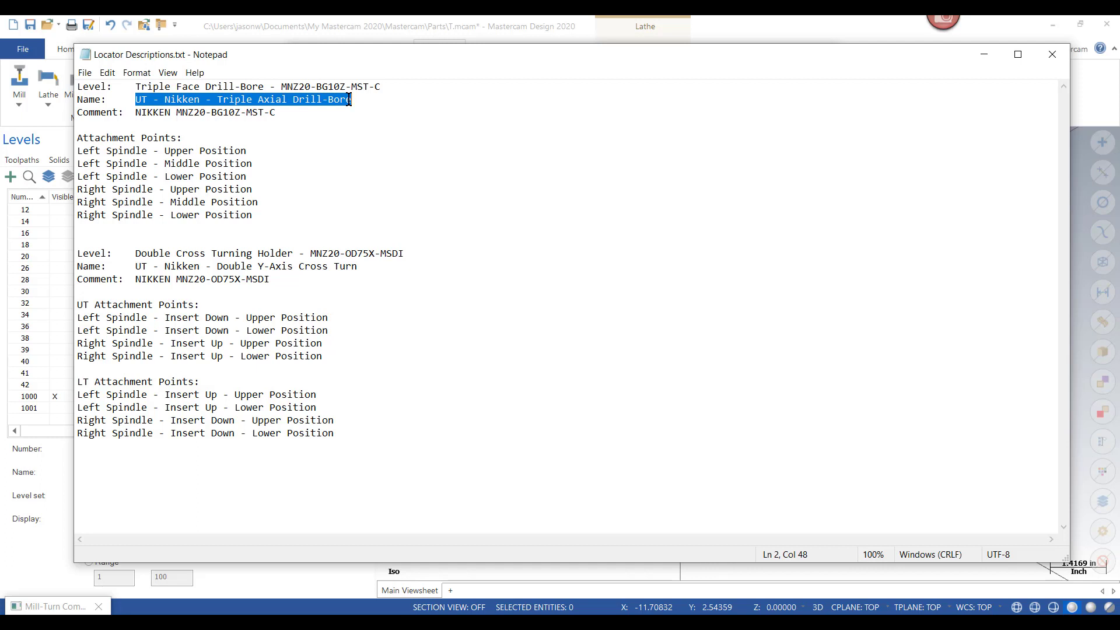
left_click(141, 99)
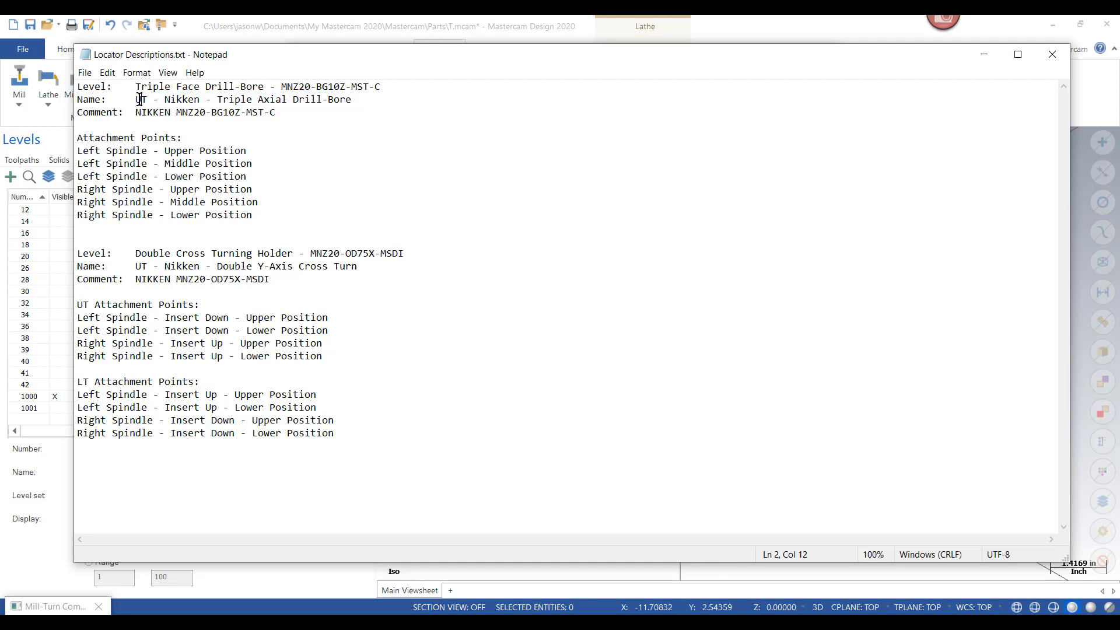
left_click(182, 99)
- Copy the name from the Notepad file and name the turret tool locator UT - Nikken - Triple Axial Drill-Bore
left_click_drag(353, 99, 76, 100)
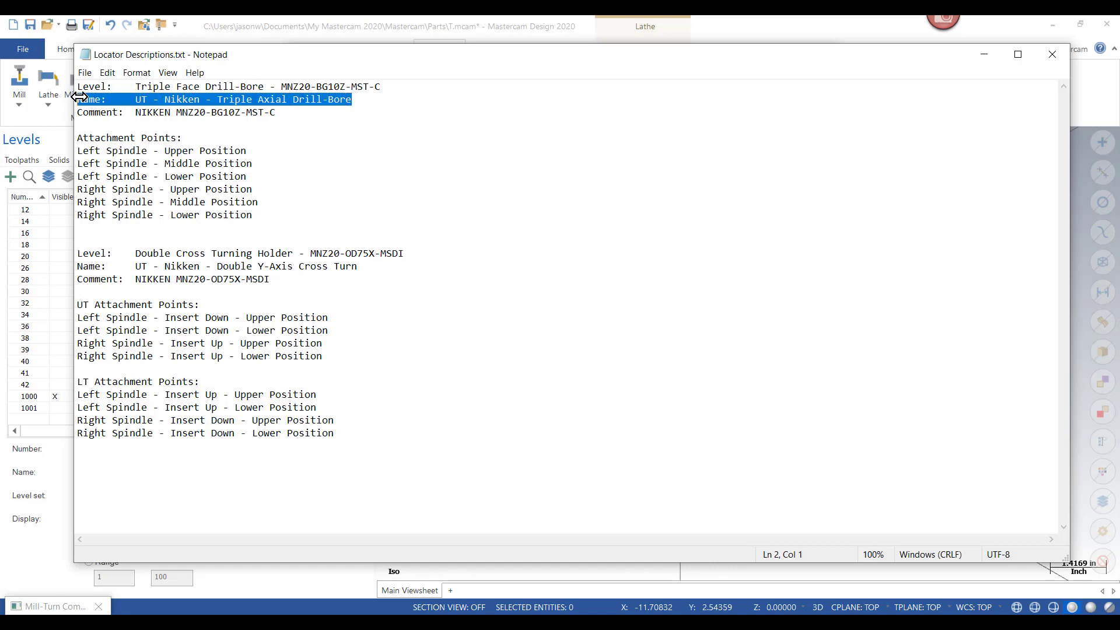
right_click(285, 100)
left_click(318, 138)
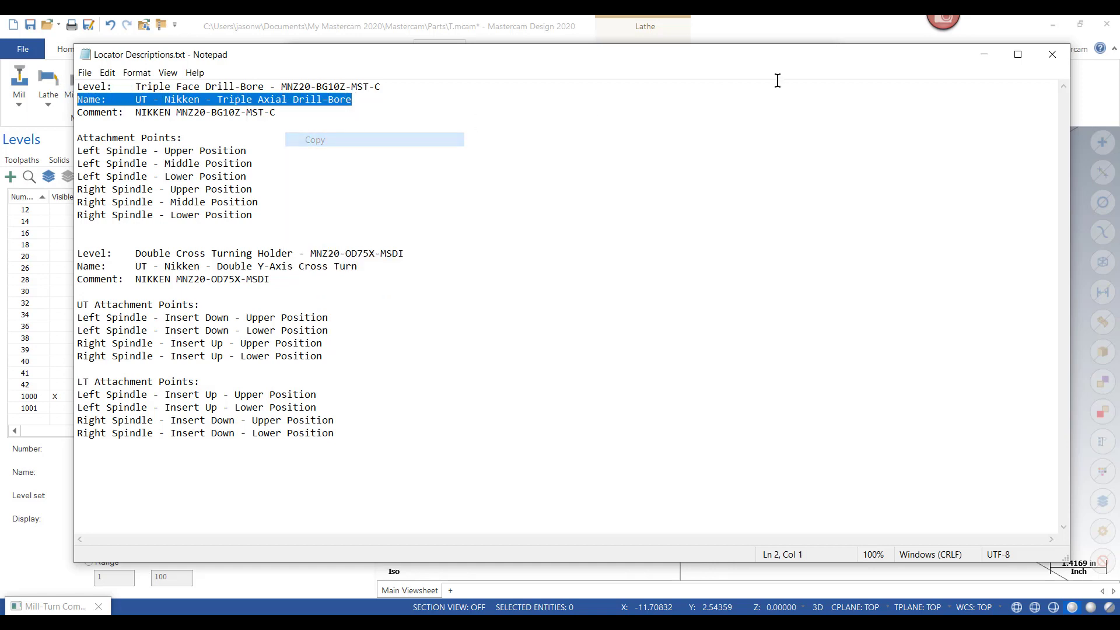
left_click(986, 51)
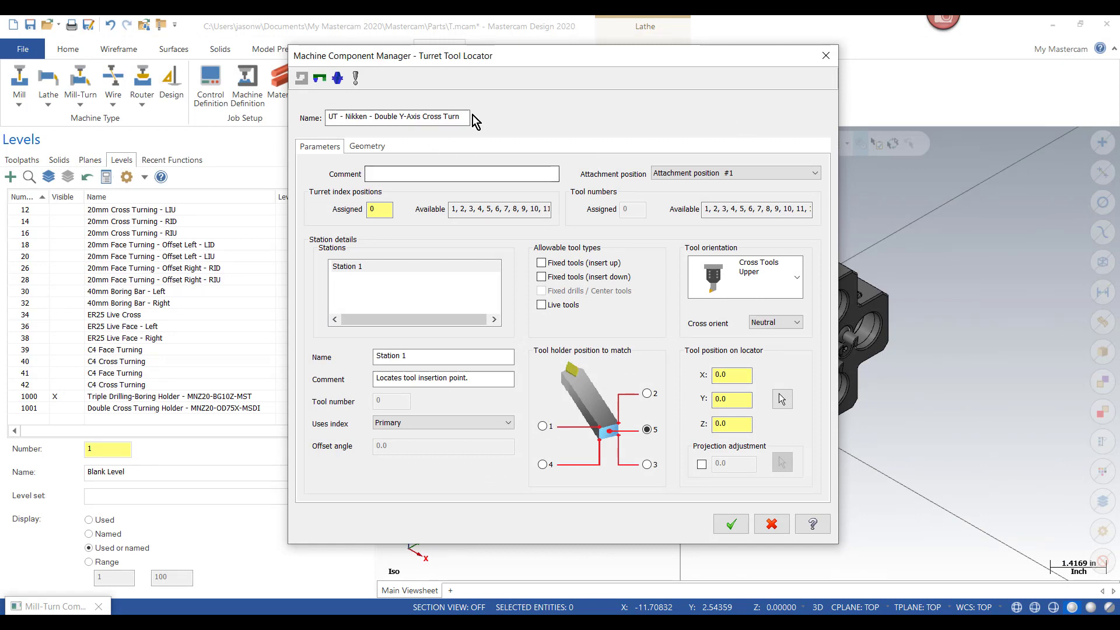
left_click_drag(470, 116, 286, 116)
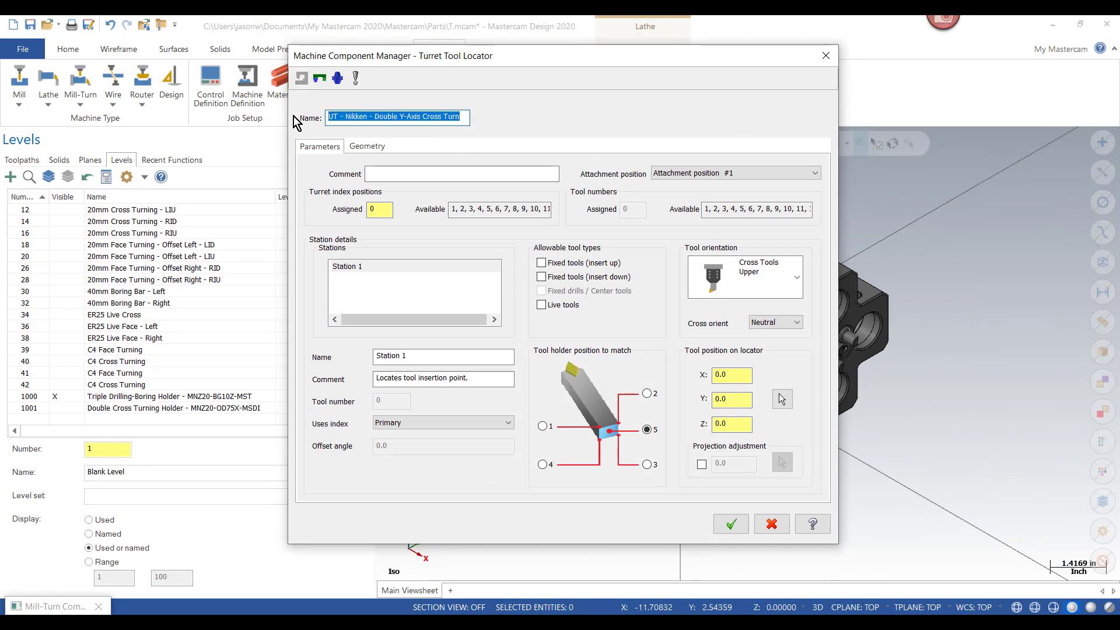
key("ctrl+v")
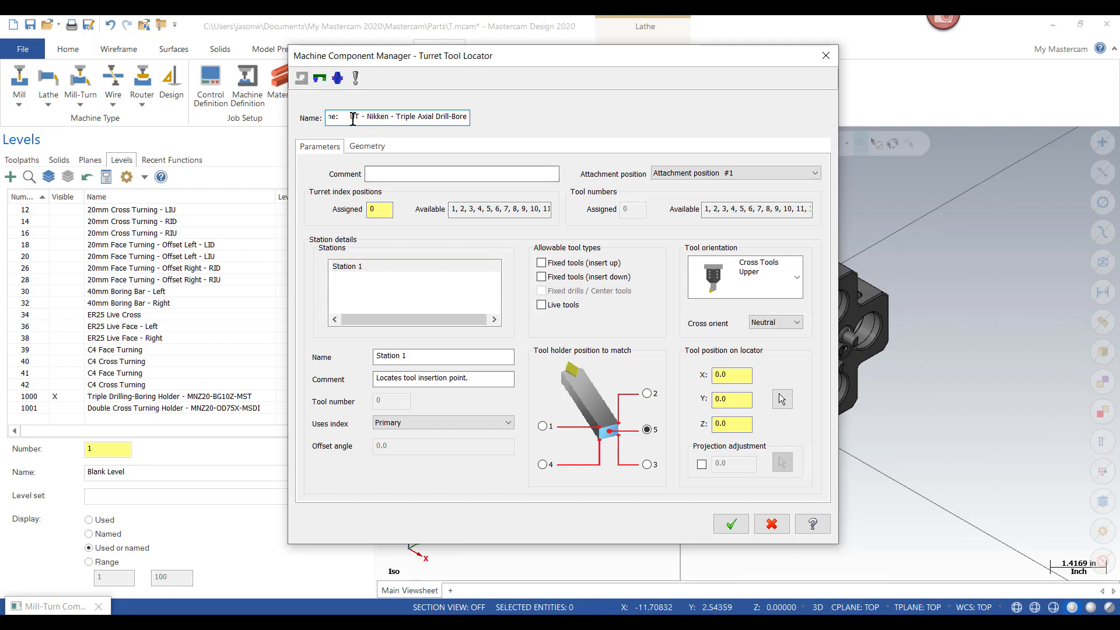
left_click_drag(352, 117, 320, 117)
key("BackSpace")
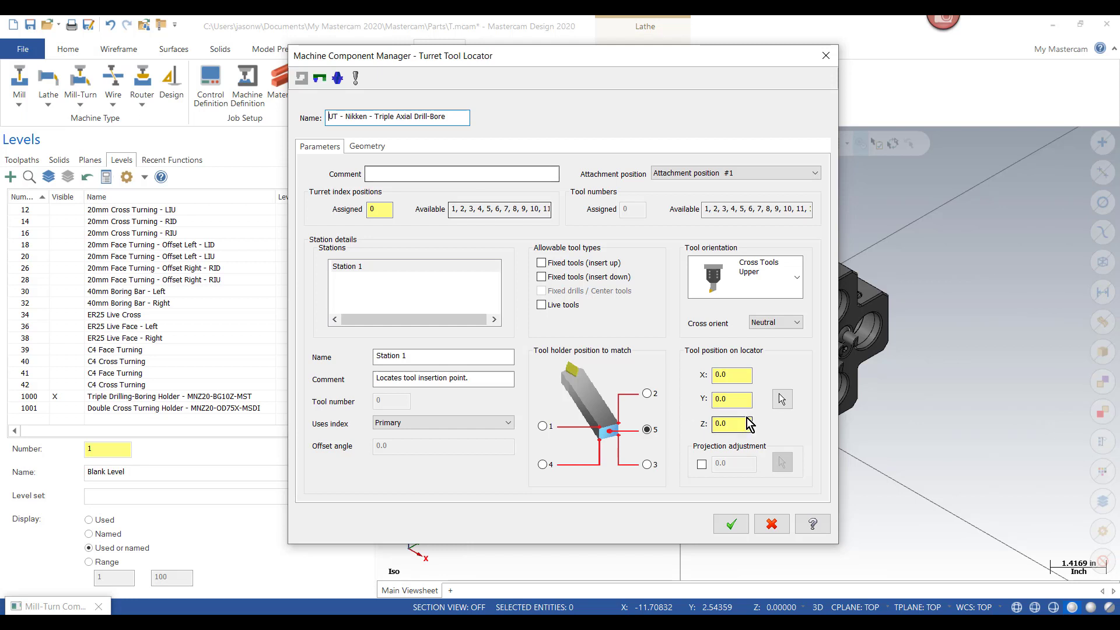
- Copy NIKKEN MNZ20-BG10Z-MST-C from the Notepad file into the tool locator's main comment
mouse_move(887, 623)
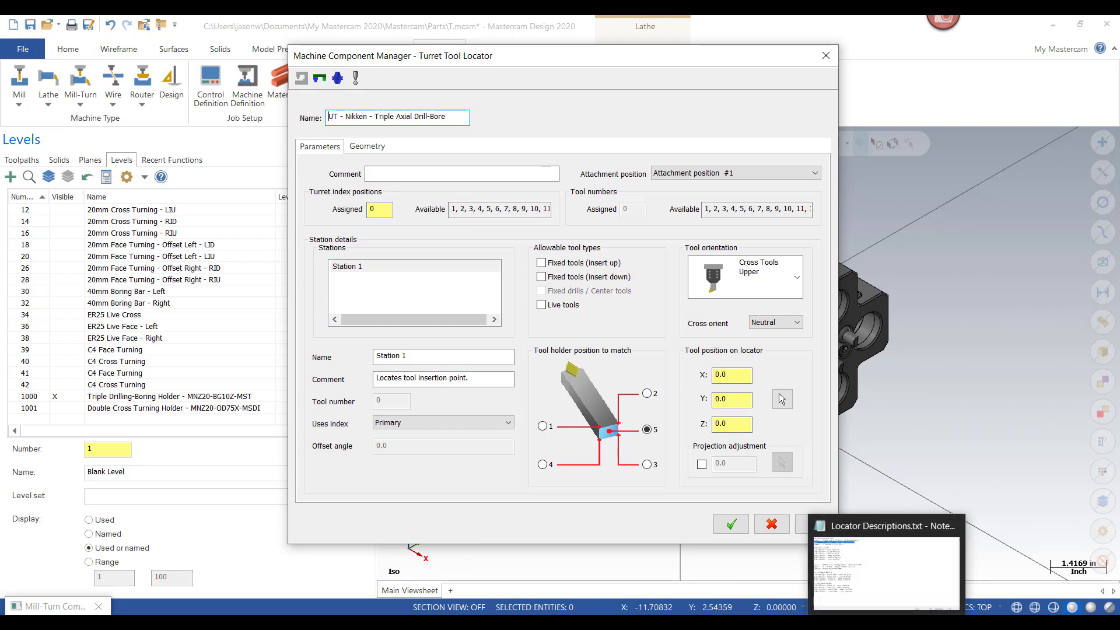
left_click(887, 569)
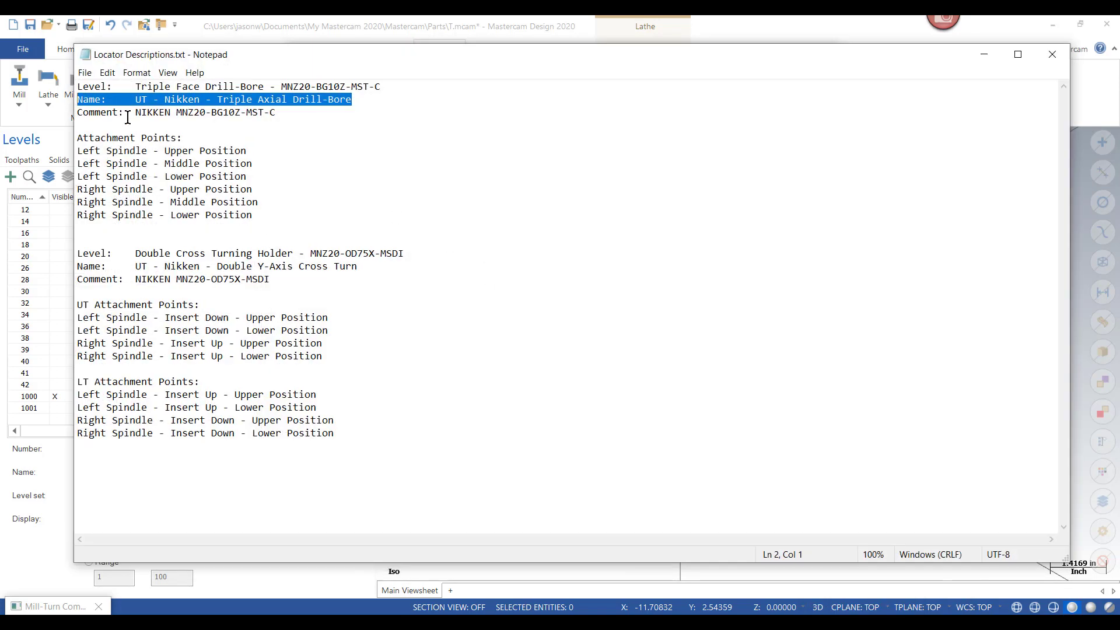
left_click_drag(136, 113, 278, 112)
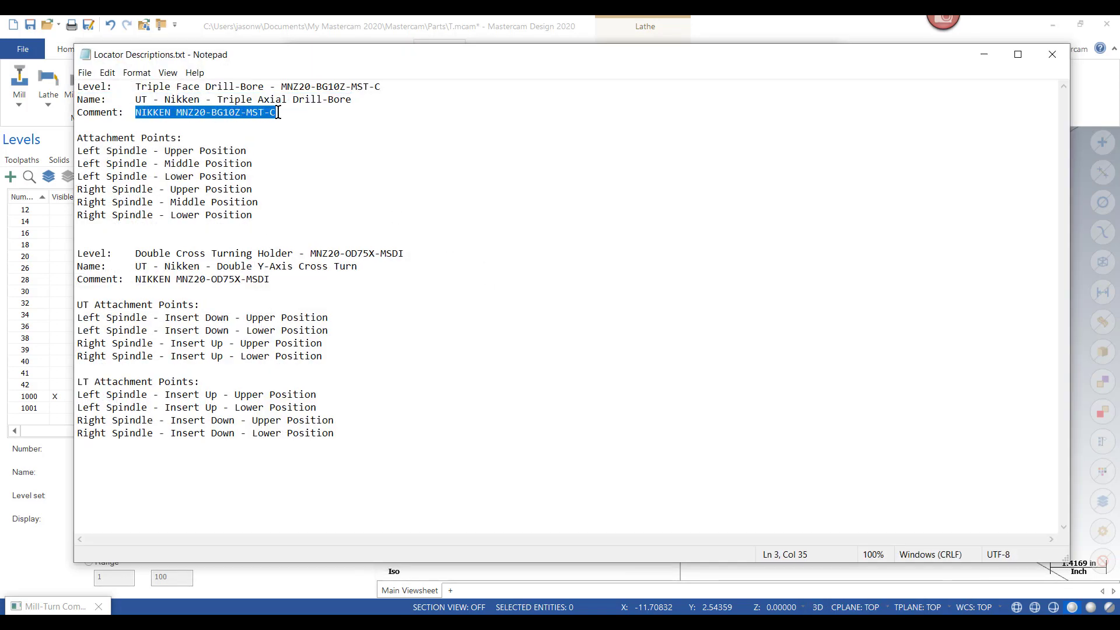
left_click(984, 55)
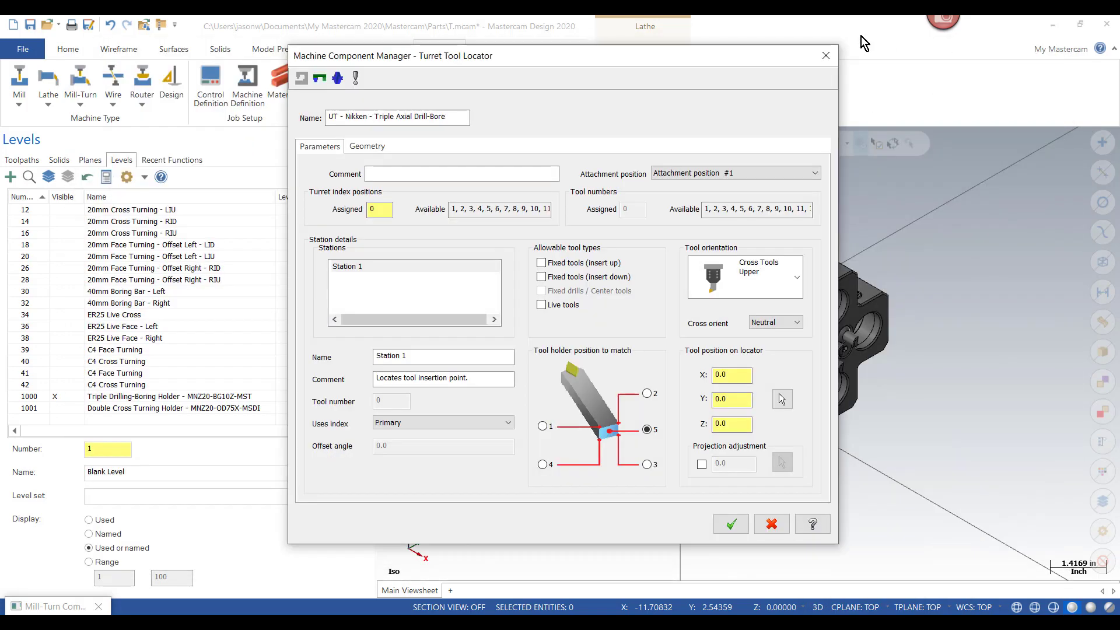
left_click(470, 169)
key("ctrl+v")
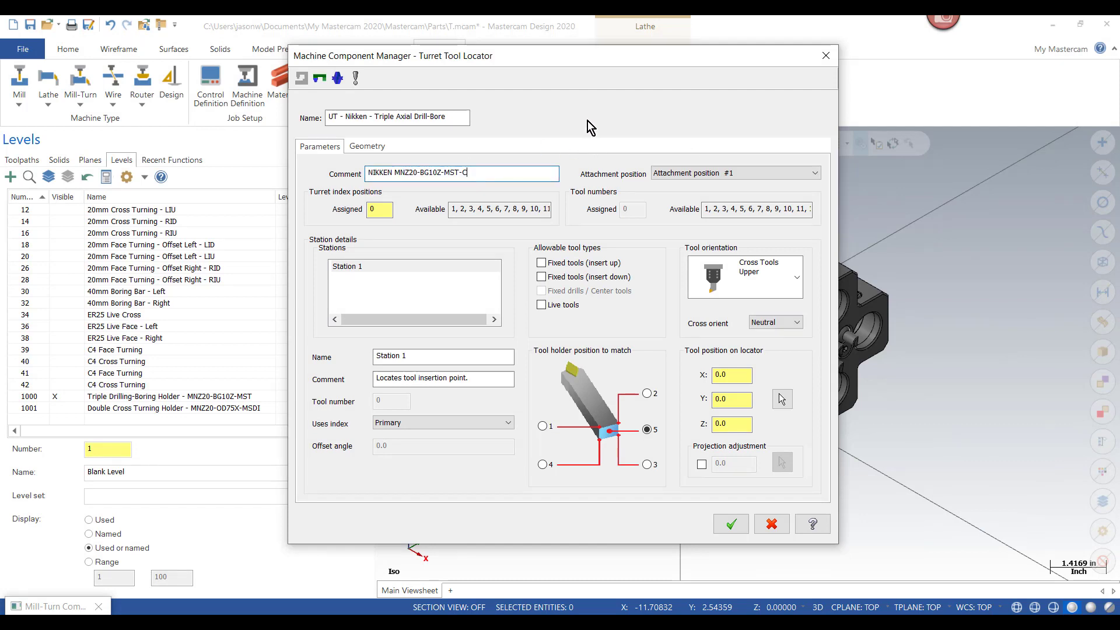
- Choose Attachment position #1 as the attachment position of the triple drill-bore locator
left_click(711, 175)
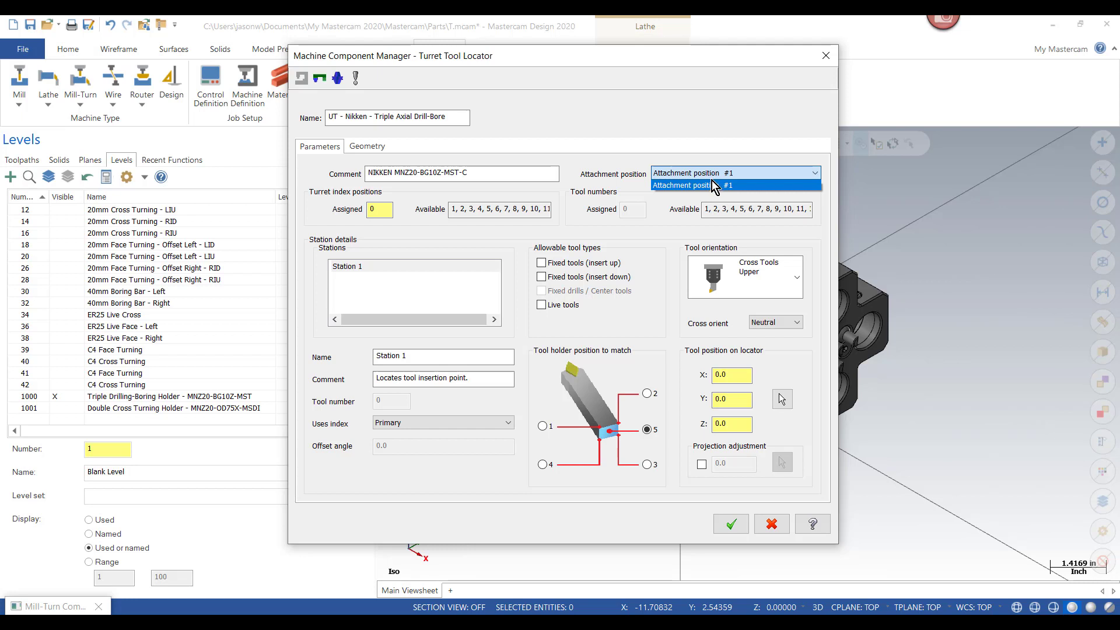
left_click(713, 185)
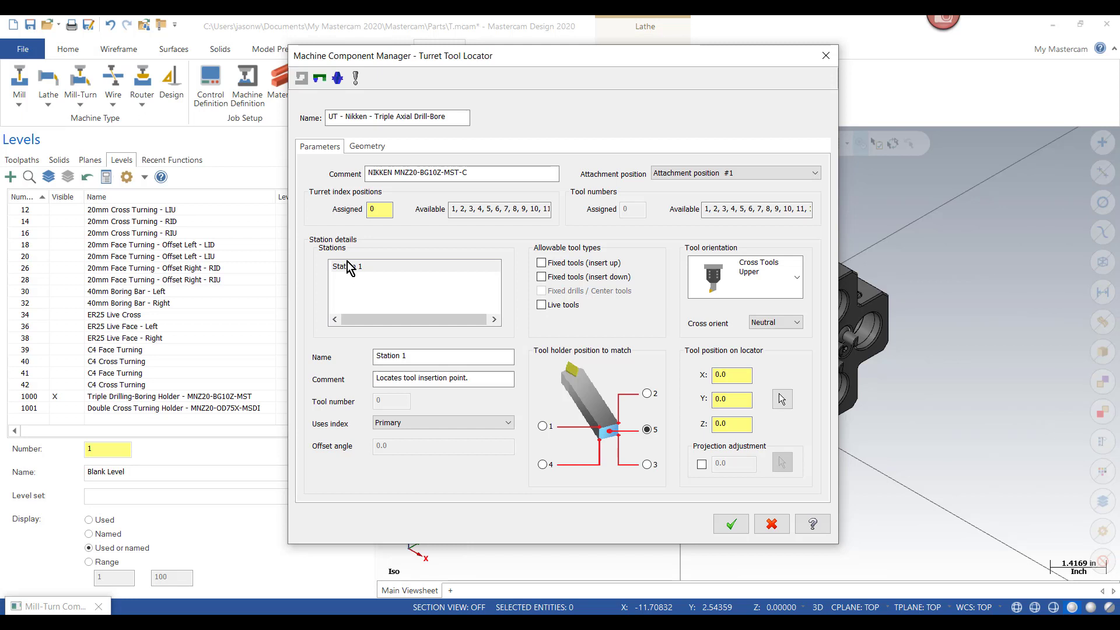
left_click(486, 377)
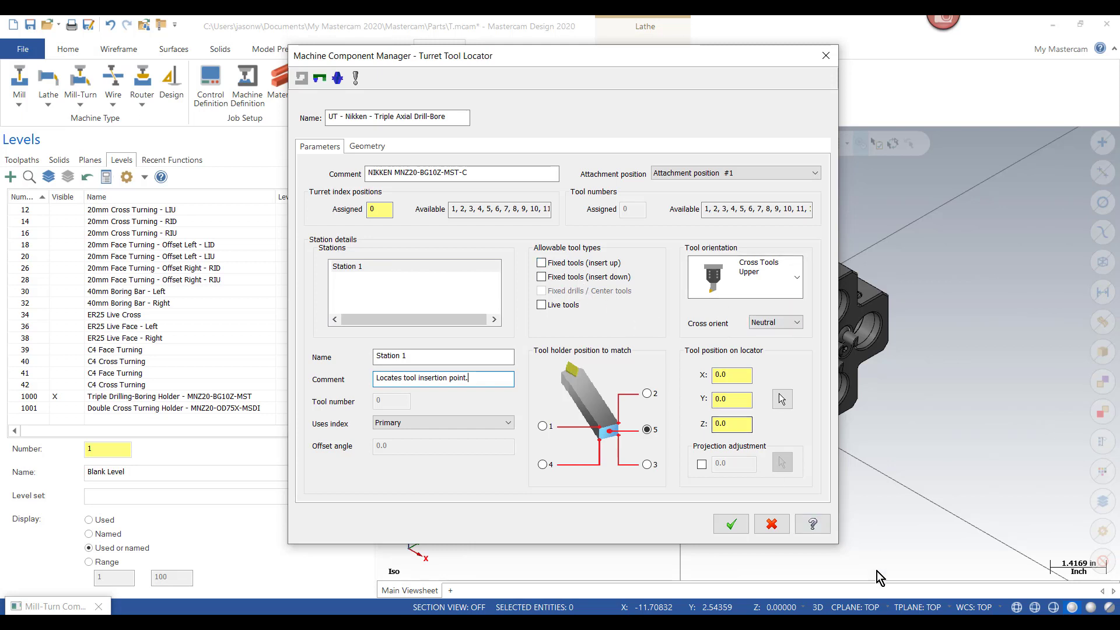
- Copy Left Spindle - Upper Position from the Notepad file into the first station's name and comment
key("alt+Tab")
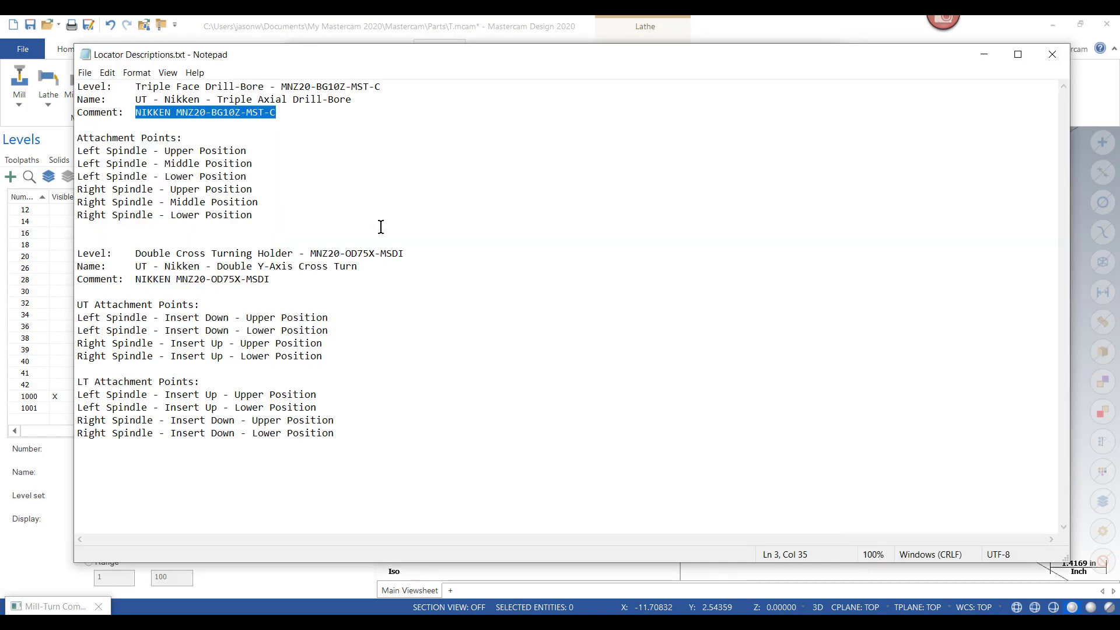
left_click(78, 152)
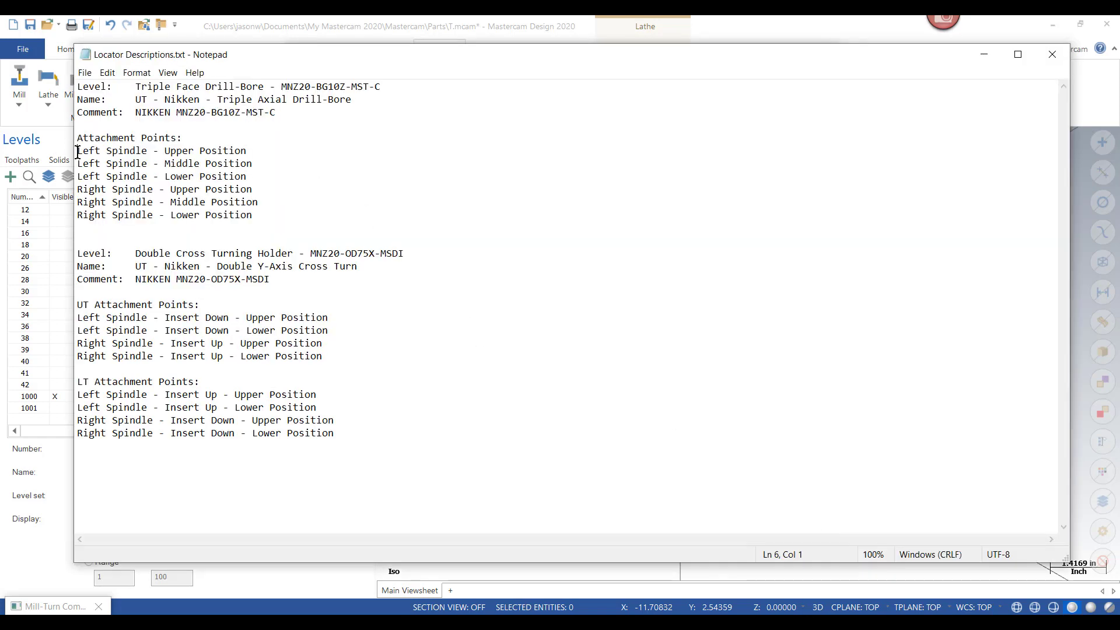
left_click_drag(77, 151, 248, 150)
right_click(228, 153)
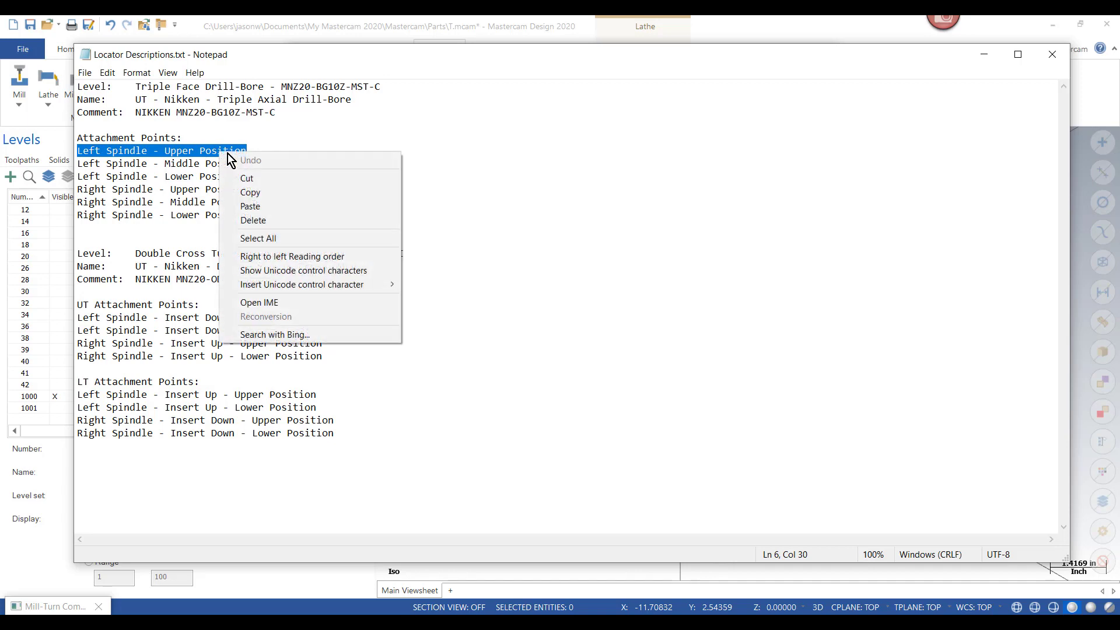
left_click(251, 193)
left_click(985, 58)
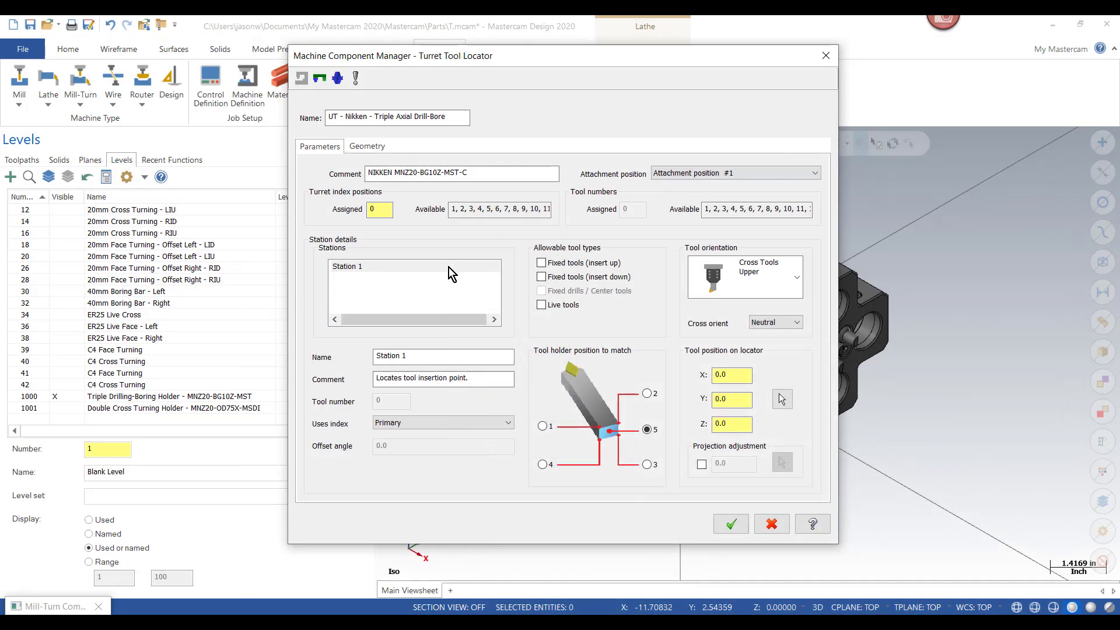
left_click_drag(467, 357, 347, 357)
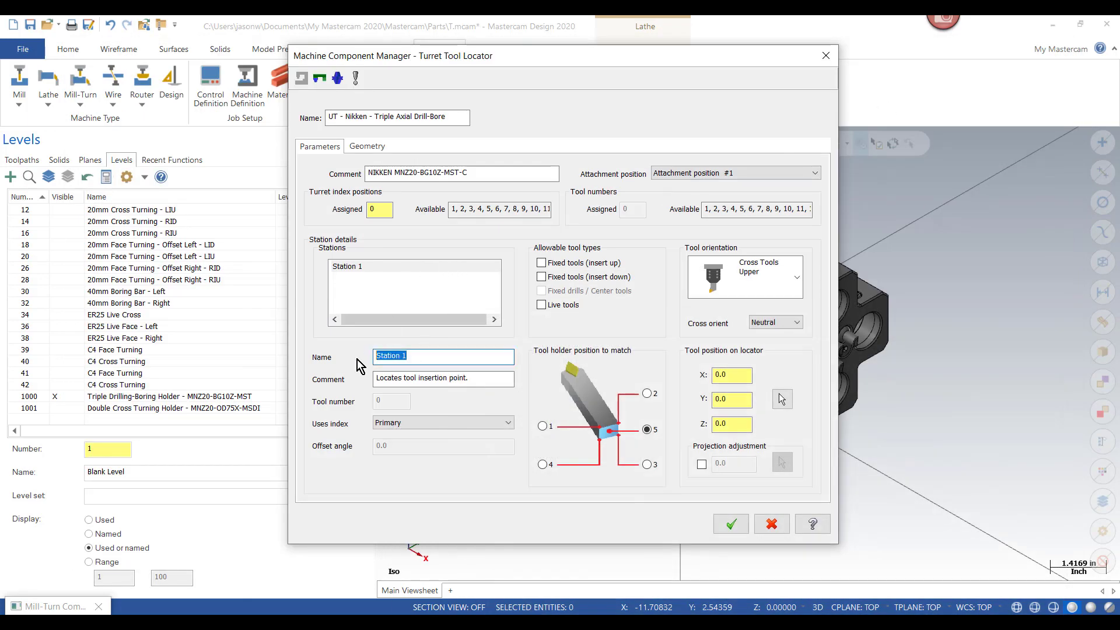
key("ctrl+v")
left_click_drag(472, 378, 374, 378)
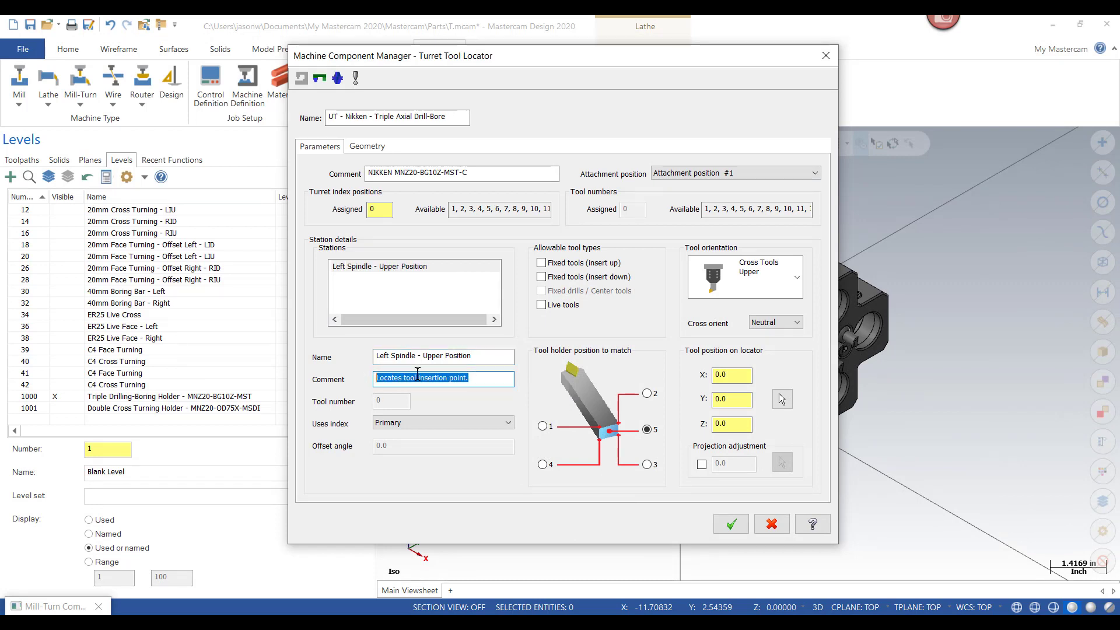
key("ctrl+v")
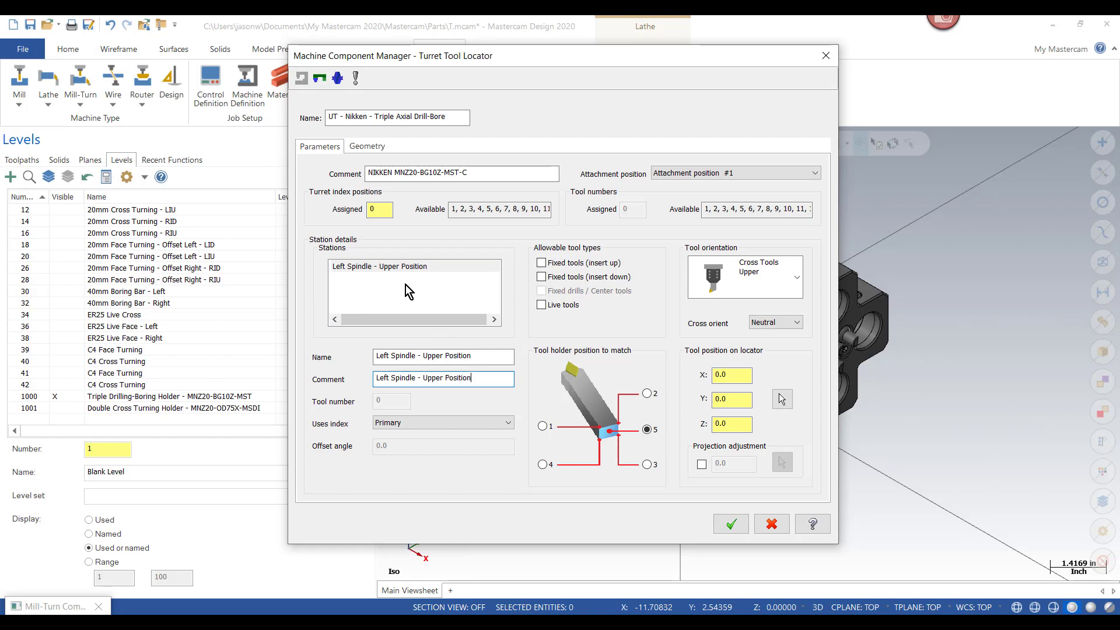
- Add a second station and name it Left Spindle - Middle Position, copying the text from the Notepad file
right_click(366, 283)
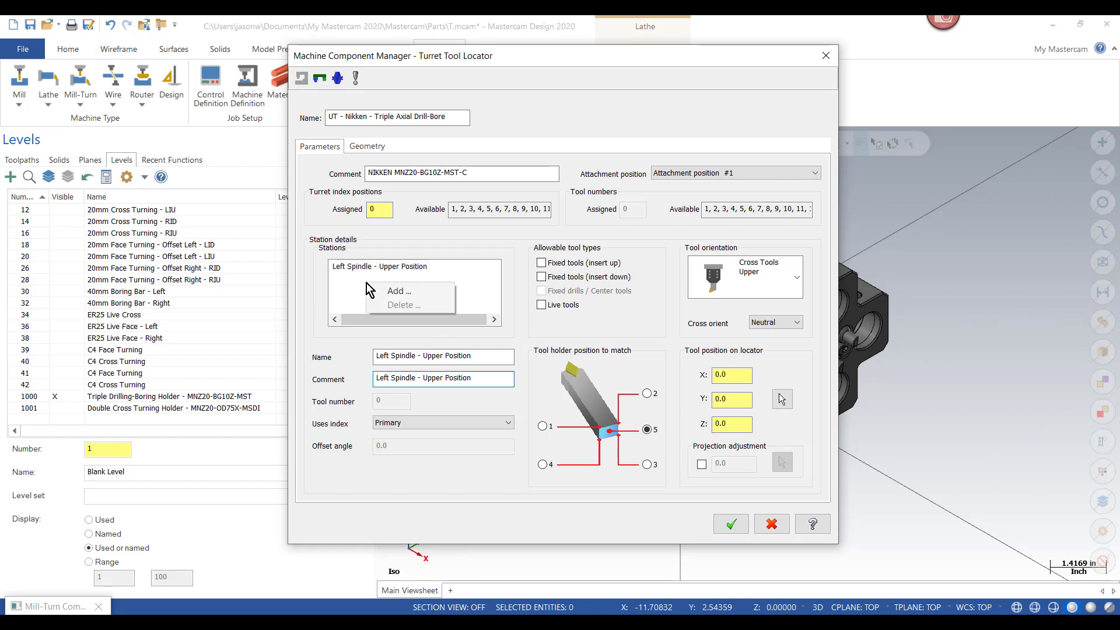
left_click(406, 291)
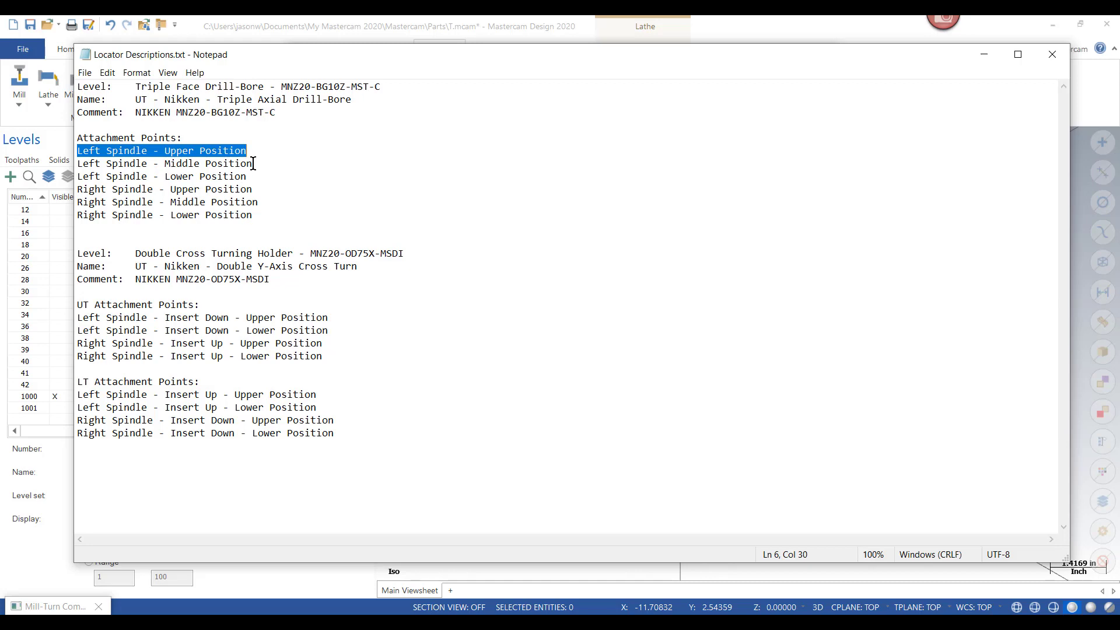
left_click_drag(253, 164, 65, 168)
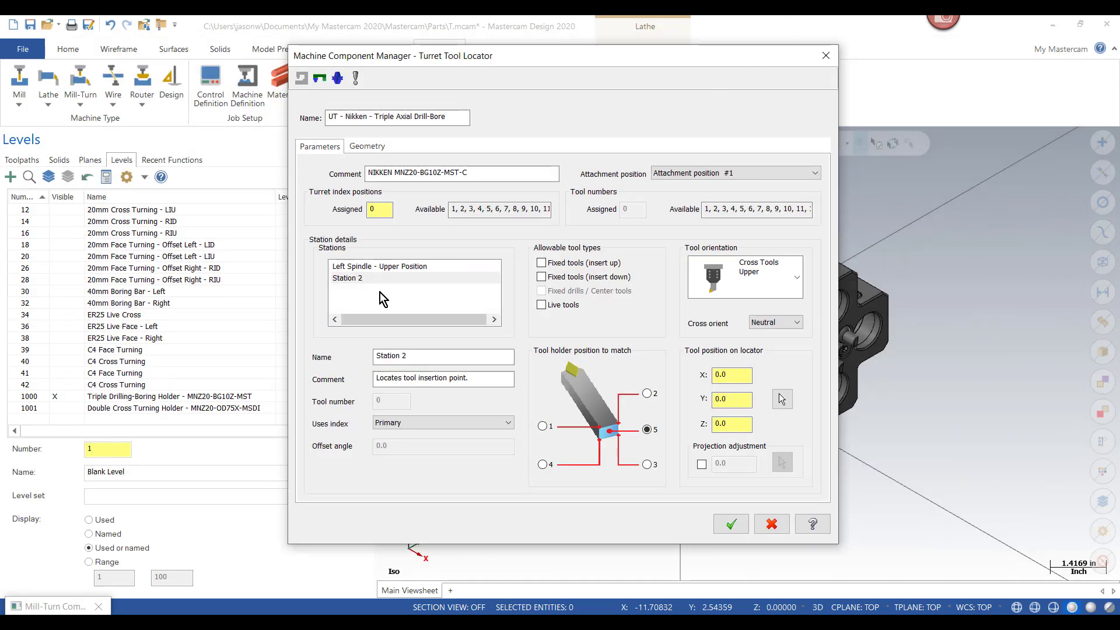
triple_click(412, 355)
key("ctrl+v")
key("Tab")
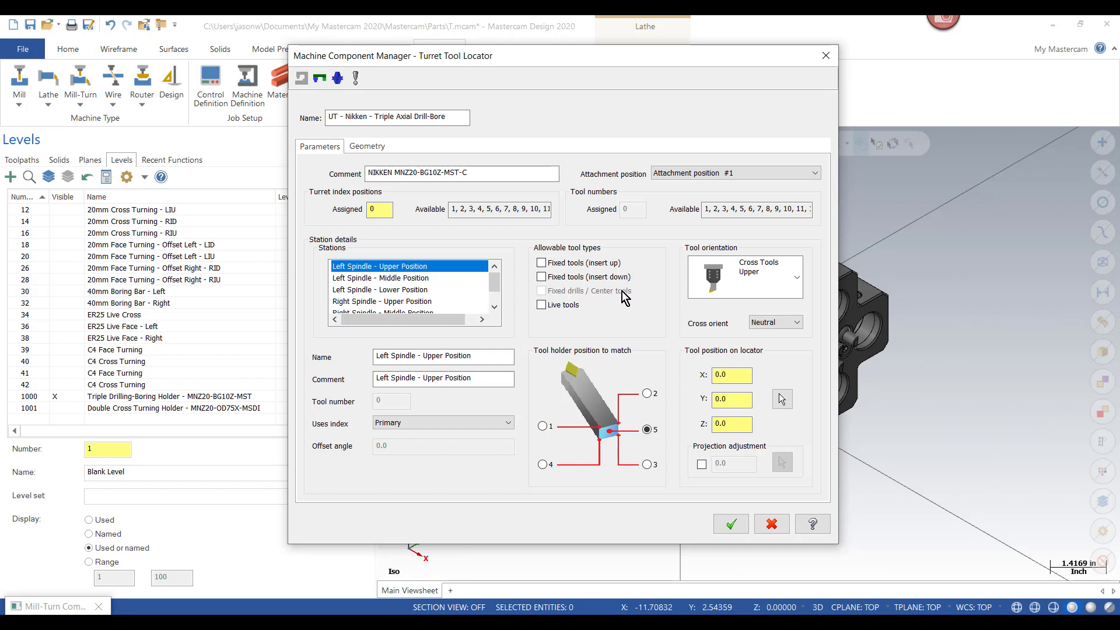
- Give the Left Spindle - Upper Position station Face Tools Left Side orientation and allow insert-up, insert-down and fixed drill / center tools
left_click(793, 272)
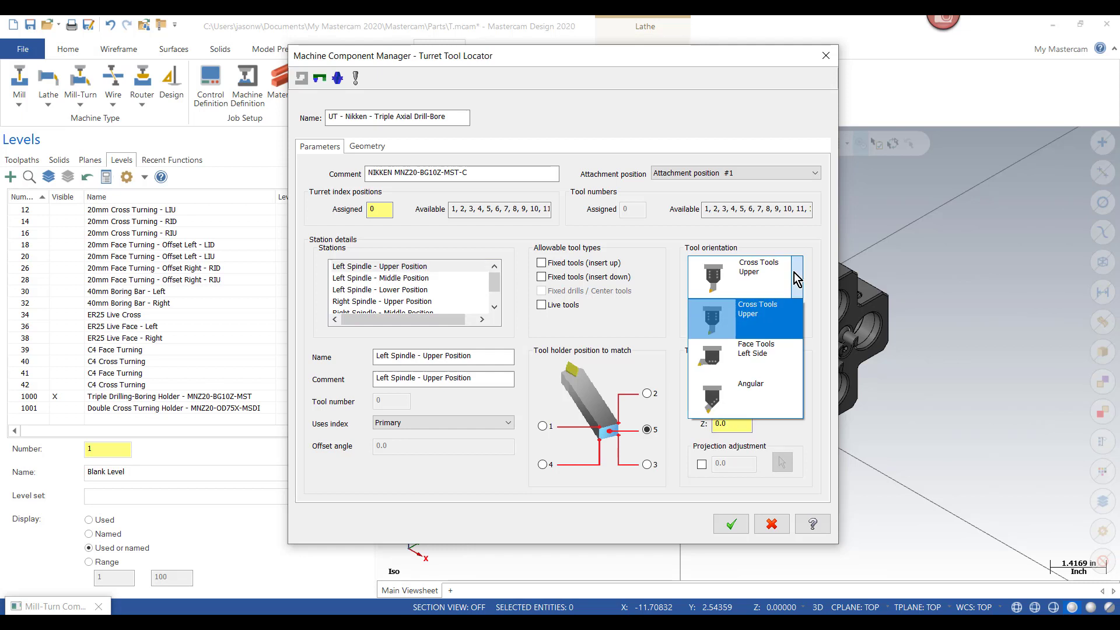
left_click(779, 350)
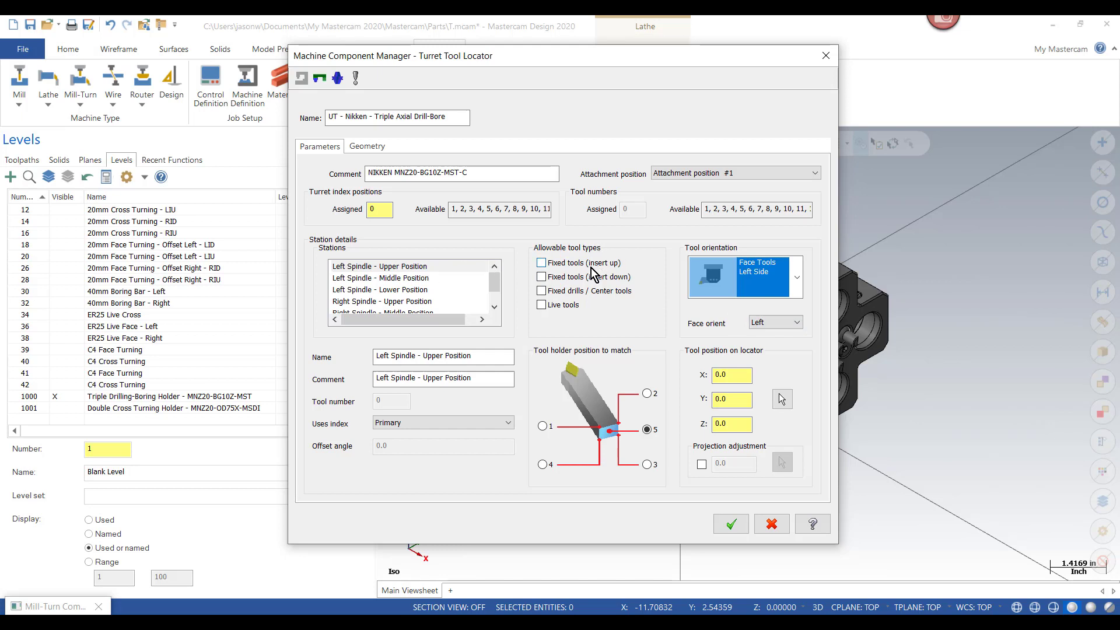
left_click(541, 265)
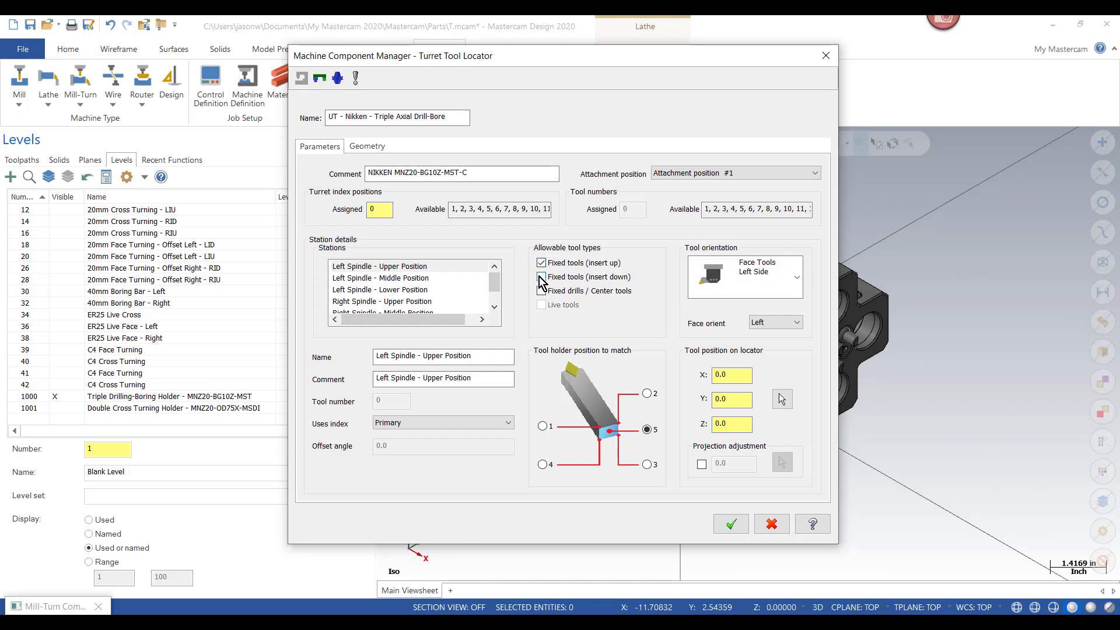
left_click(541, 277)
left_click(541, 291)
- Show level 1000, Triple Drilling-Boring Holder, and pick the point in the left-spindle upper bore as the station's tool position
left_click(783, 399)
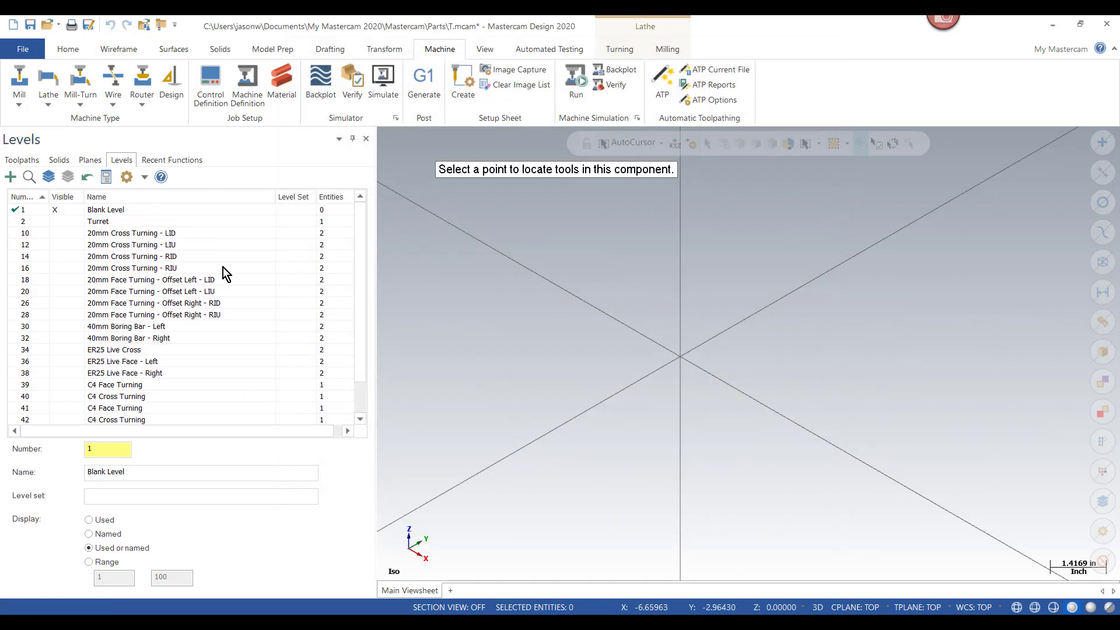
scroll(356, 309, "down", 1)
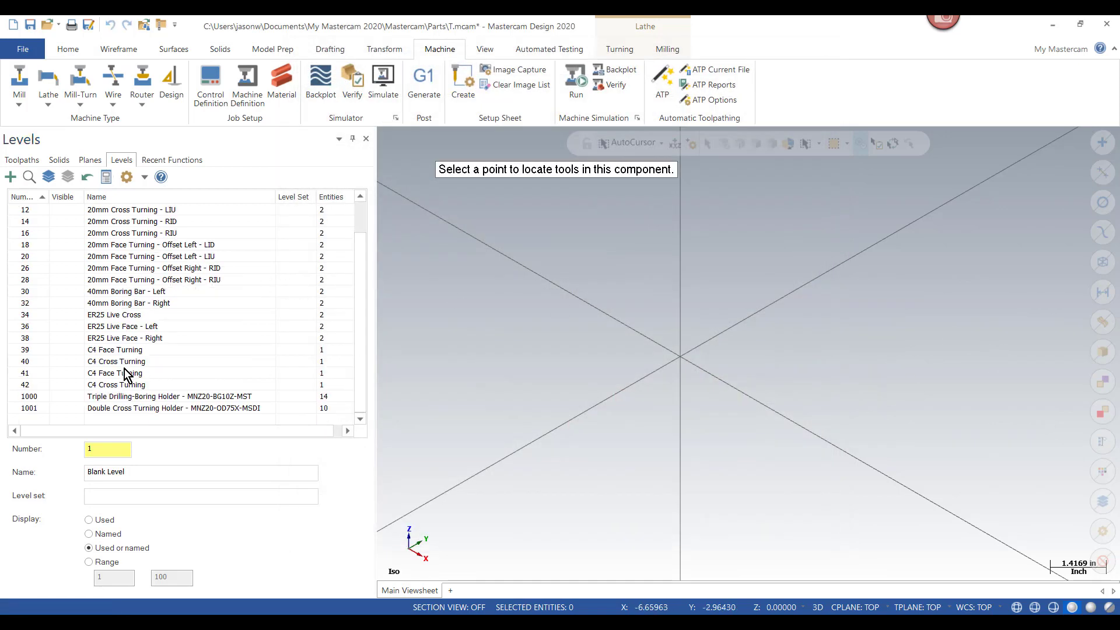
left_click(60, 396)
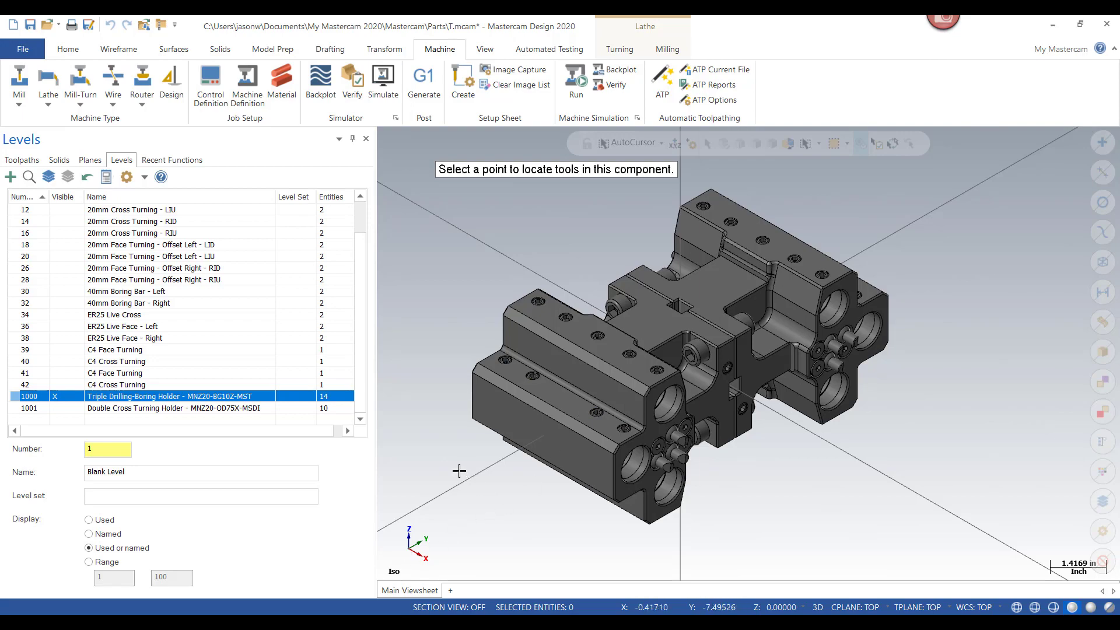
middle_click_drag(465, 468, 702, 482)
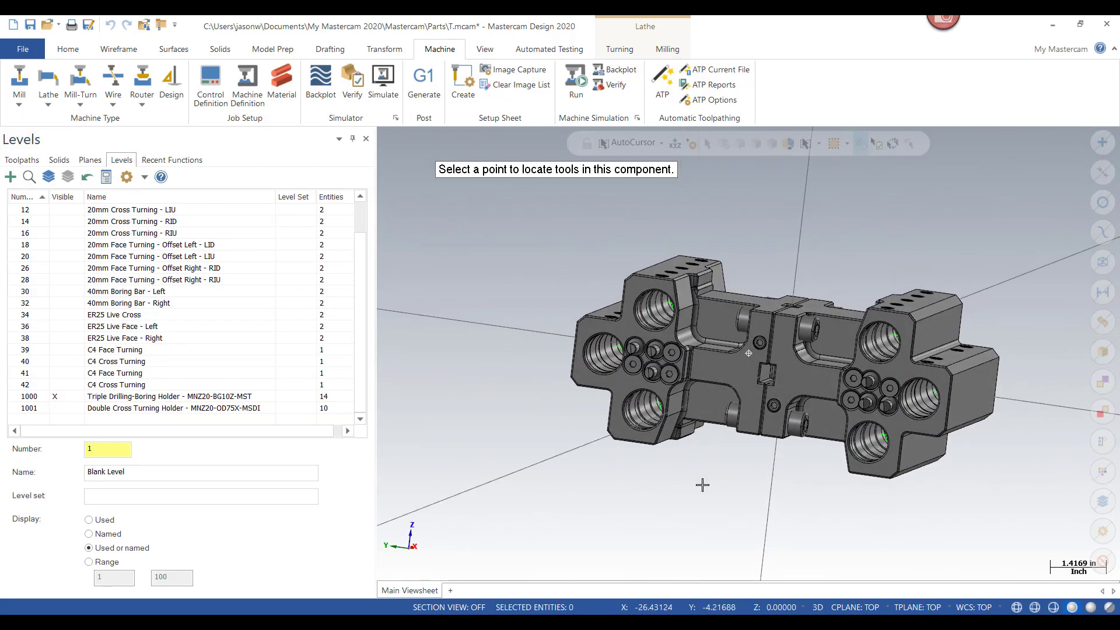
scroll(890, 348, "up", 5)
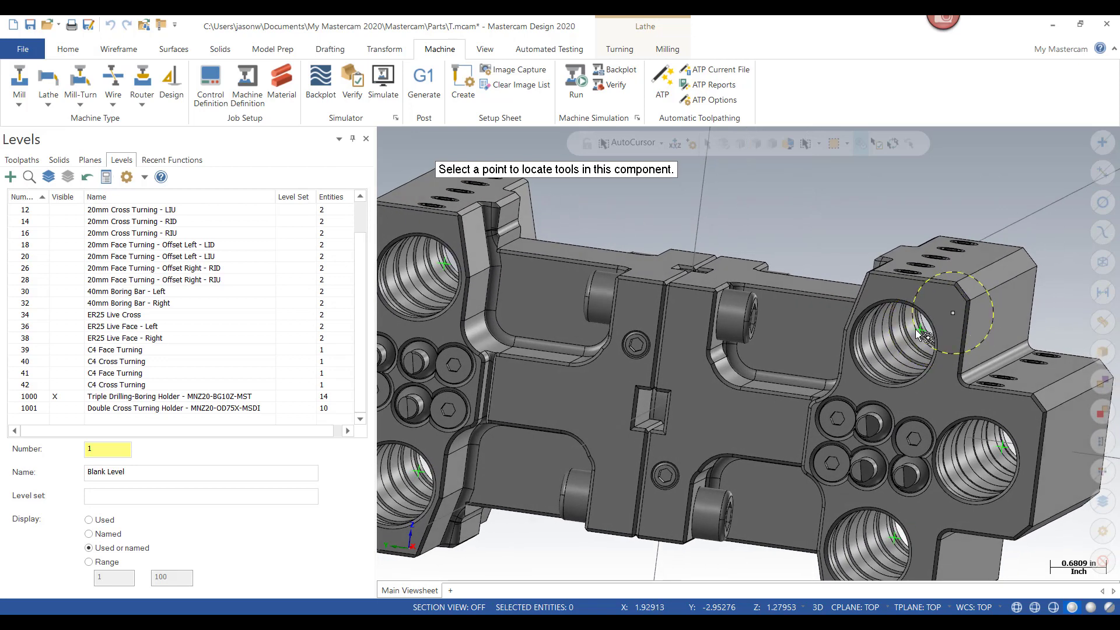
left_click(921, 331)
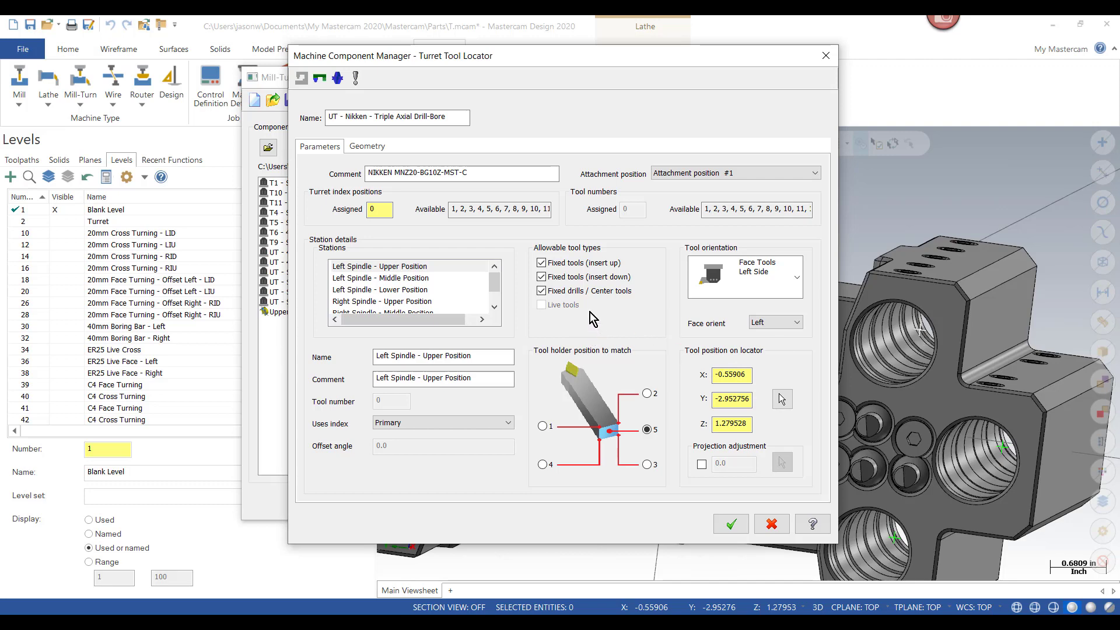
- Give the Left Spindle - Middle Position station Face Tools Left Side orientation and allow insert-up, insert-down and fixed drill / center tools
left_click(406, 279)
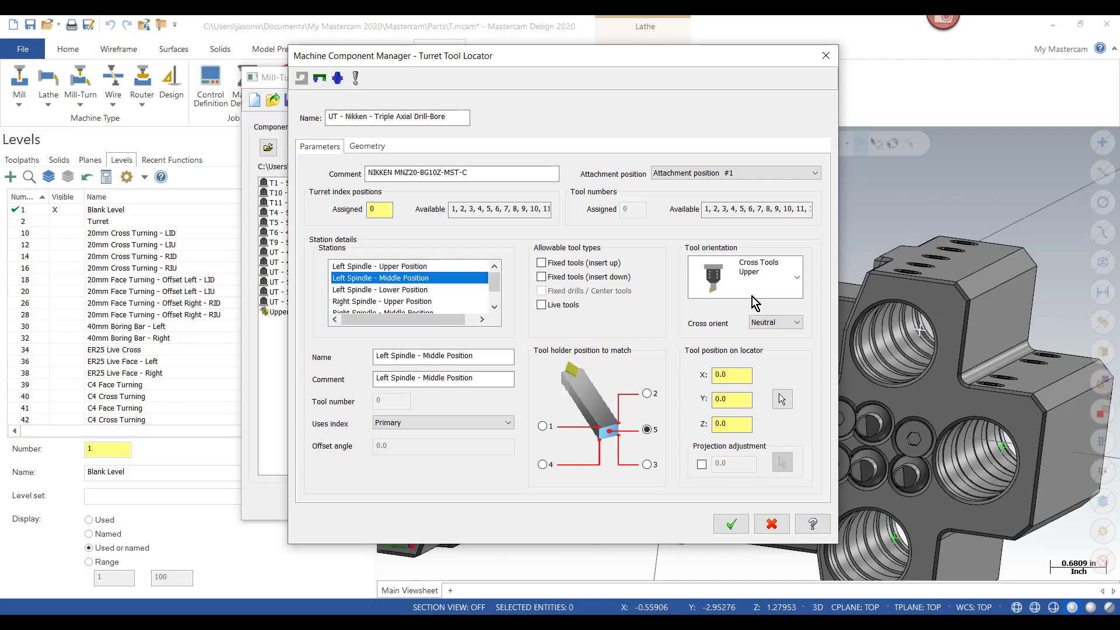
left_click(799, 277)
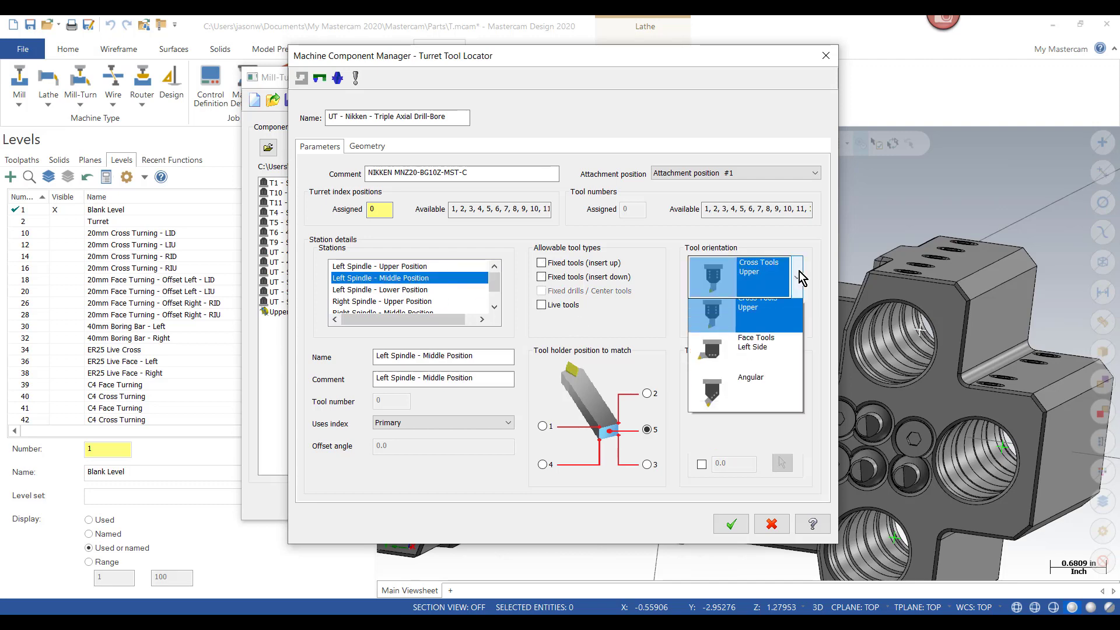
left_click(779, 356)
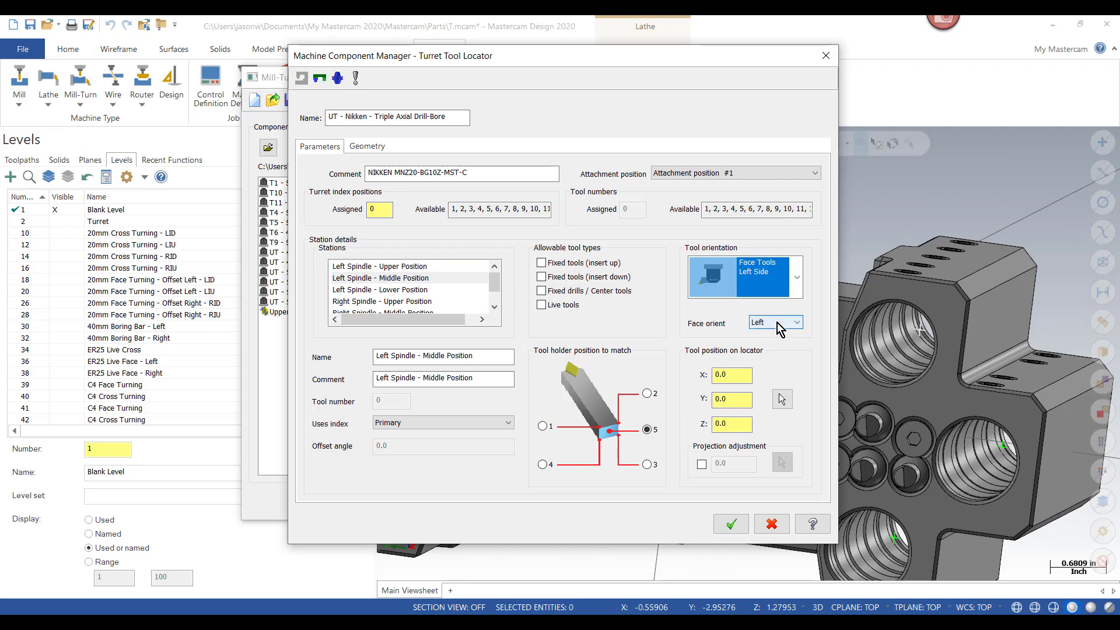
left_click(542, 263)
left_click(542, 277)
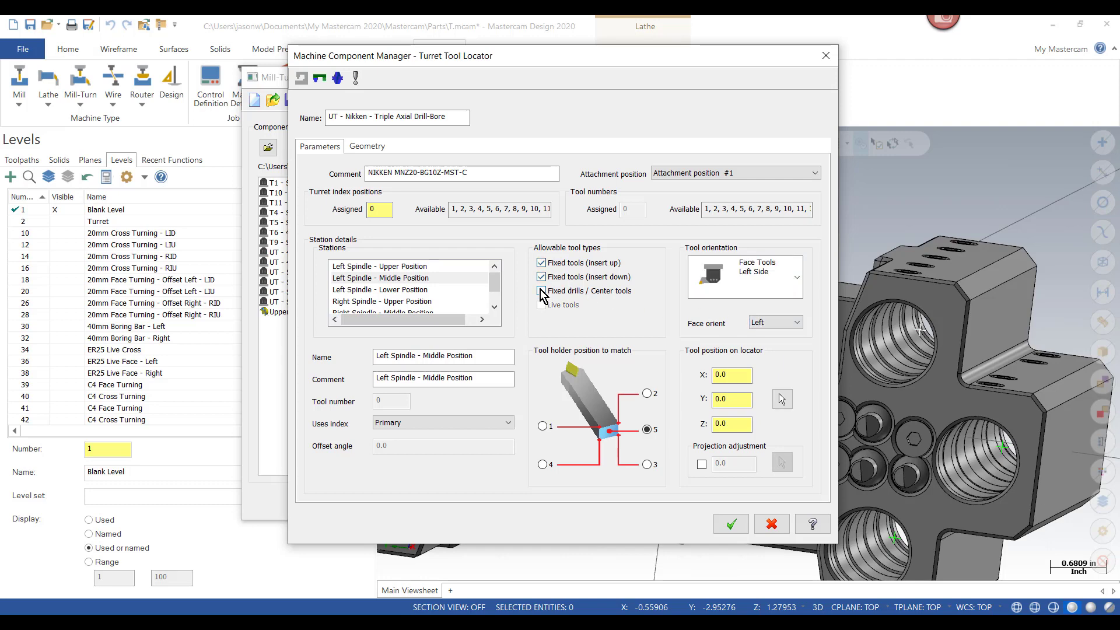
left_click(541, 291)
- Show level 1000 and pick the point in the left-spindle middle bore as the middle station's tool position
left_click(782, 401)
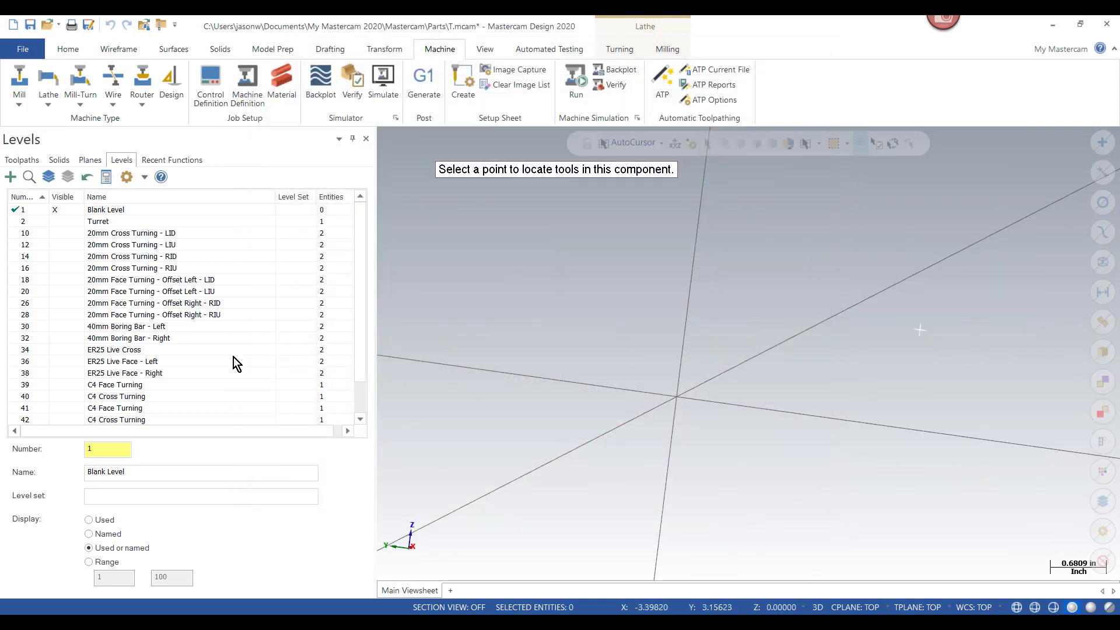
scroll(166, 347, "down", 1)
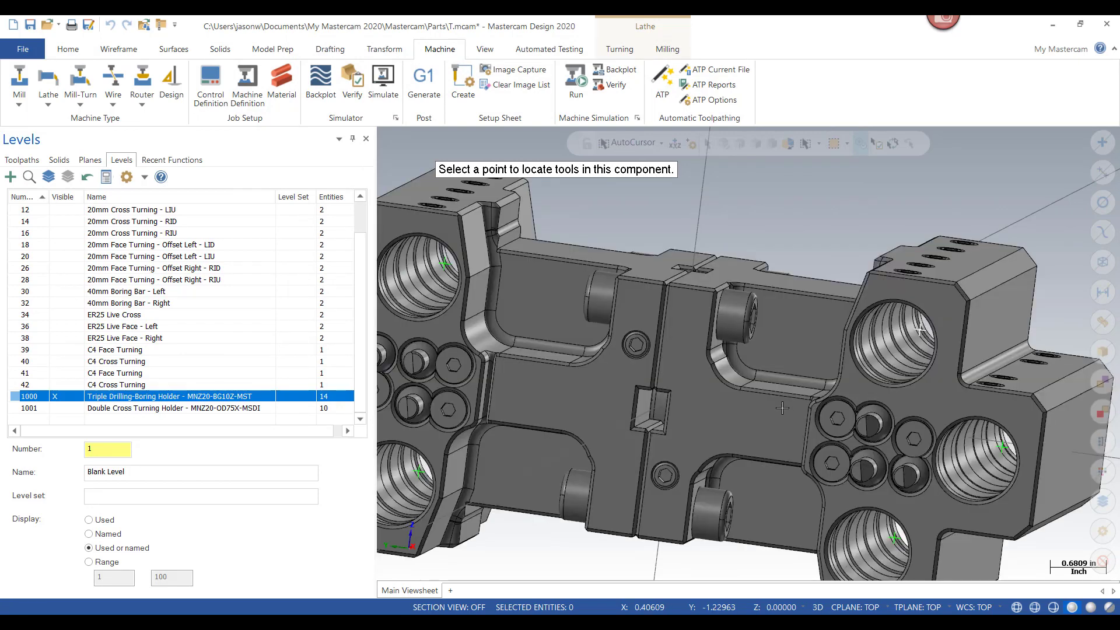
left_click(1004, 448)
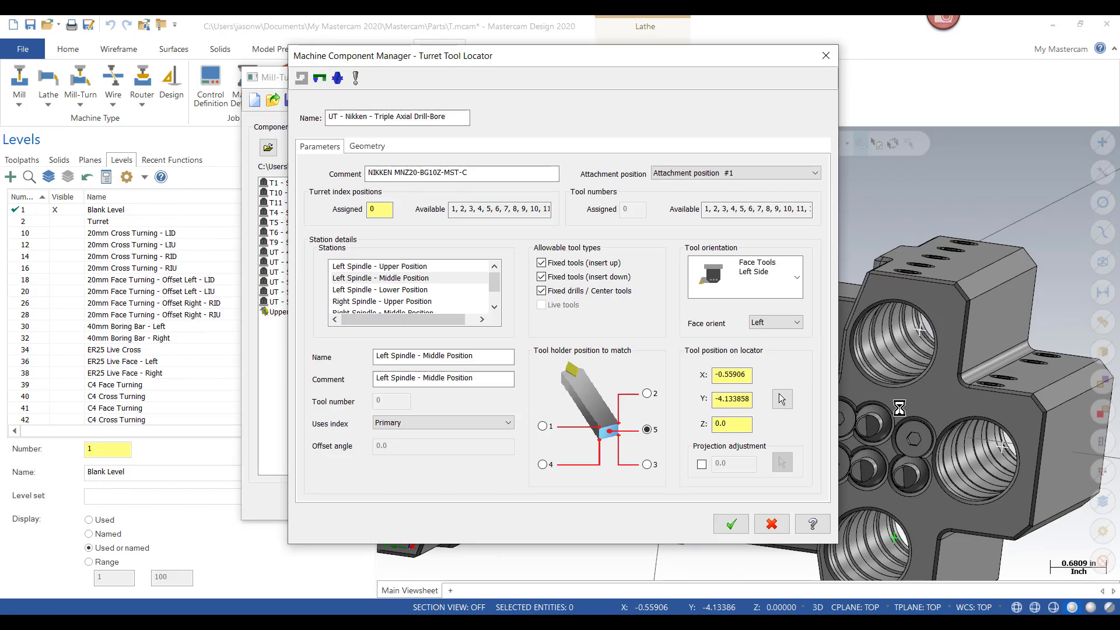
- Set the Right Spindle - Upper Position station's tool orientation to Face Tools with the face orient set to Right
left_click(394, 289)
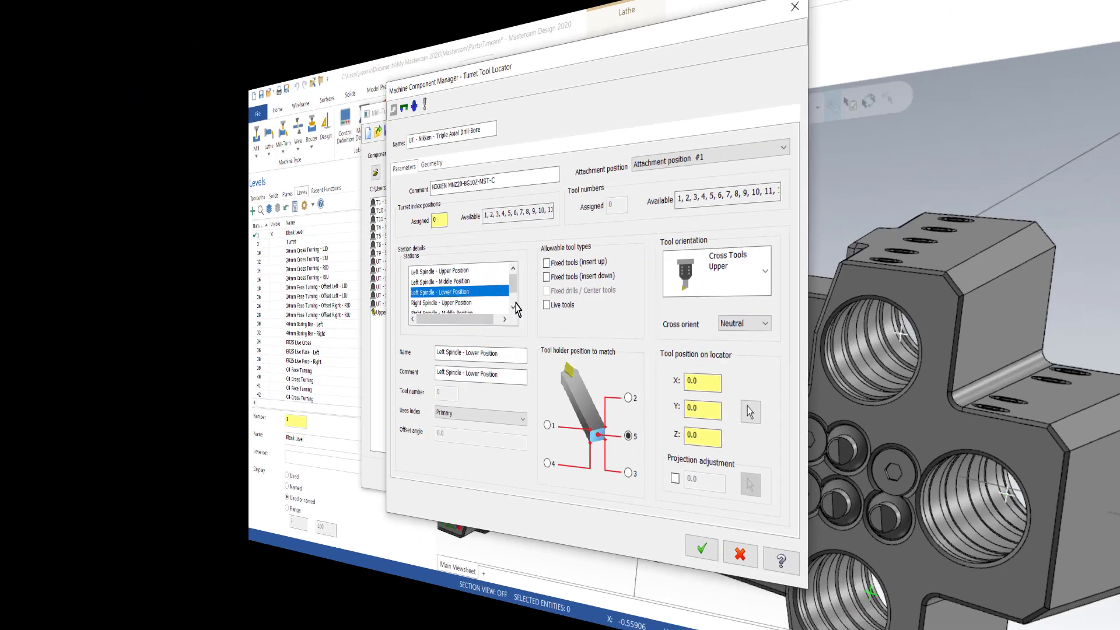
left_click(412, 301)
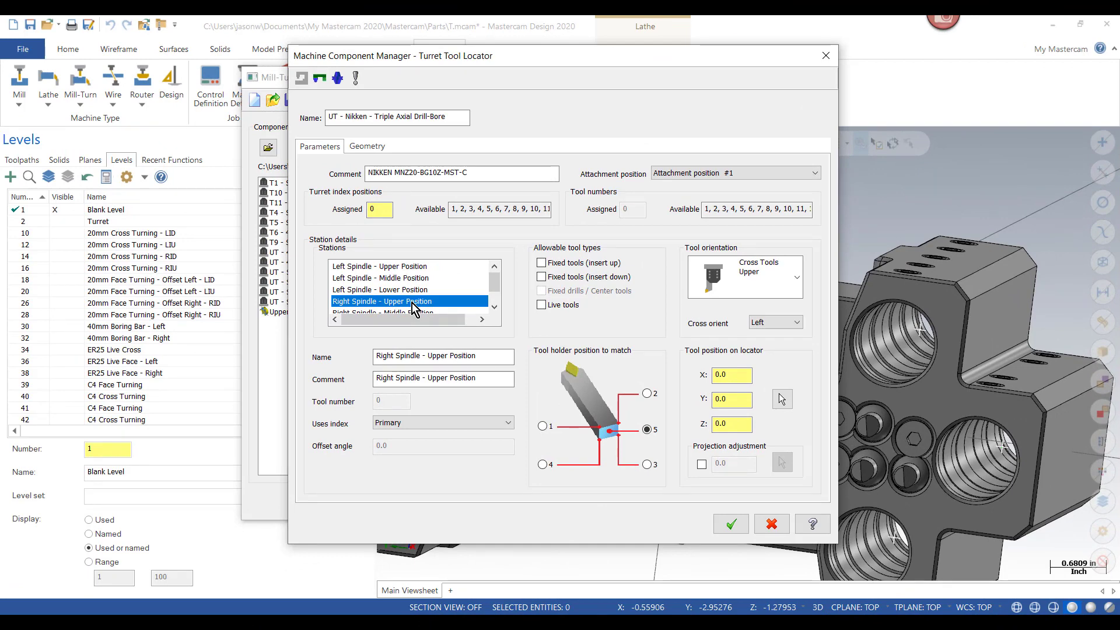
left_click(758, 279)
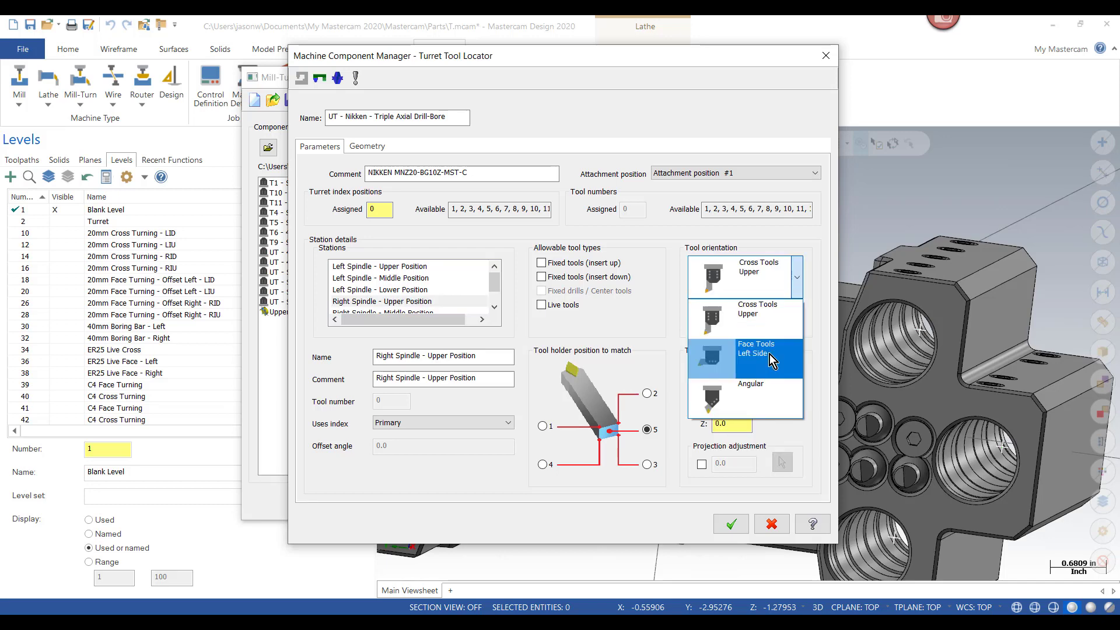
left_click(769, 355)
left_click(773, 323)
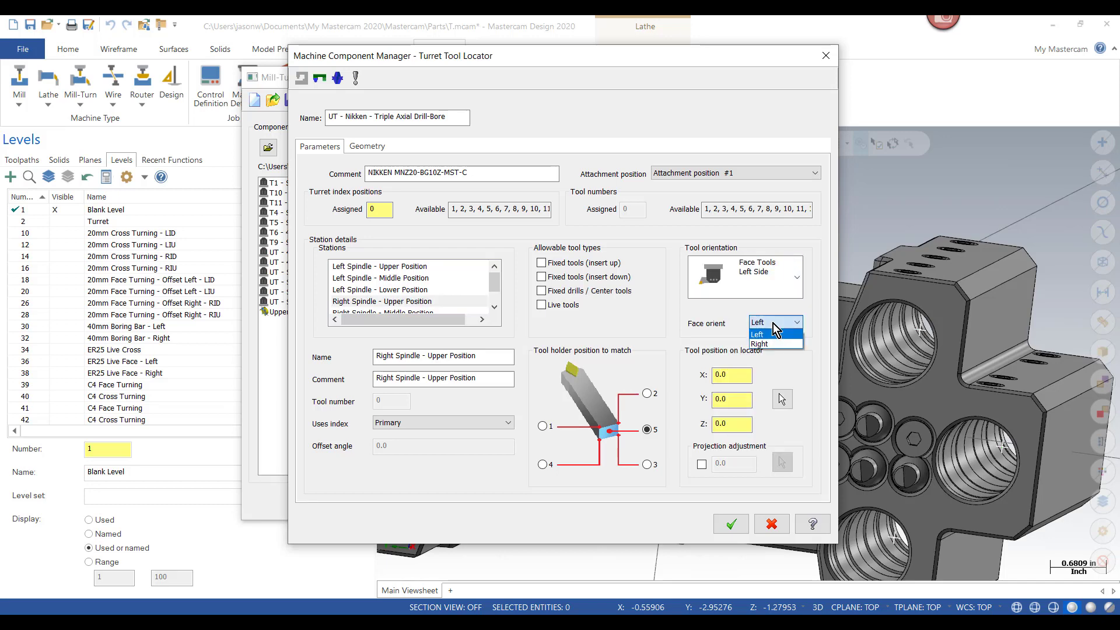
left_click(773, 344)
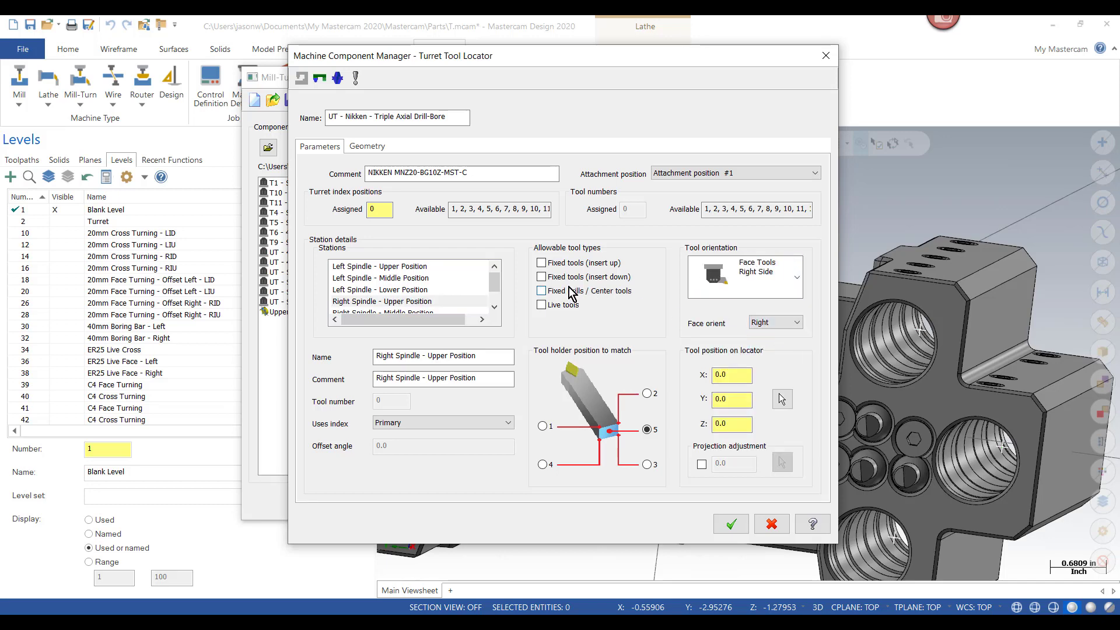
- Allow insert-up fixed tools, insert-down fixed tools and fixed drills / center tools on the Right Spindle - Upper Position station
left_click(542, 263)
left_click(542, 277)
left_click(541, 291)
- Show level 1000, Triple Drilling-Boring Holder, and pick the point in the right-spindle upper bore as the station's tool position
left_click(782, 400)
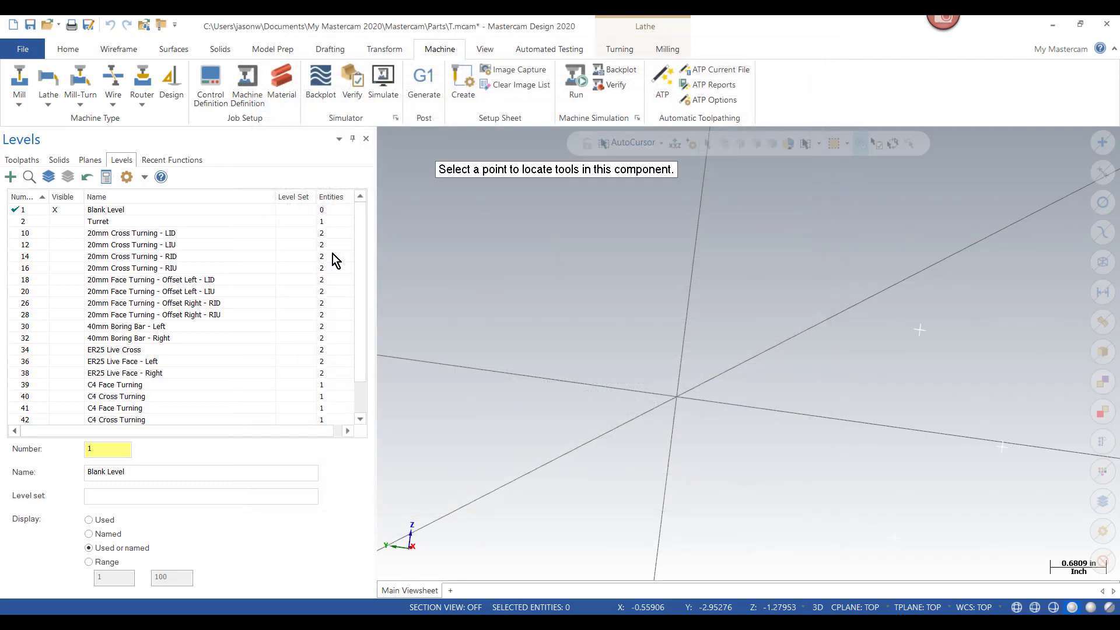
scroll(150, 374, "down", 1)
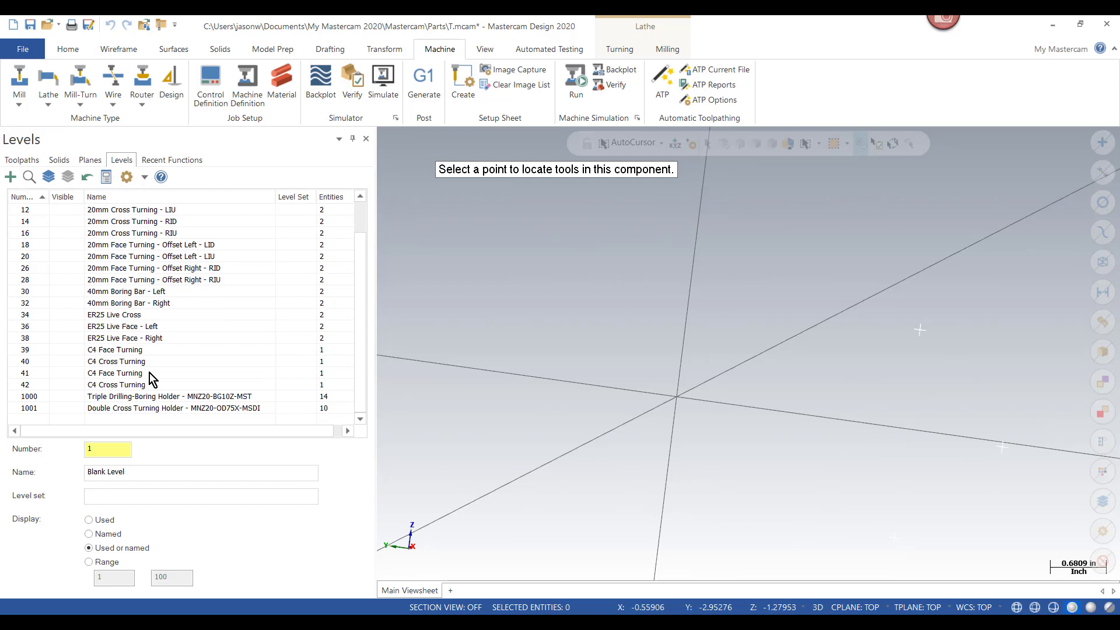
left_click(57, 397)
scroll(827, 225, "down", 2)
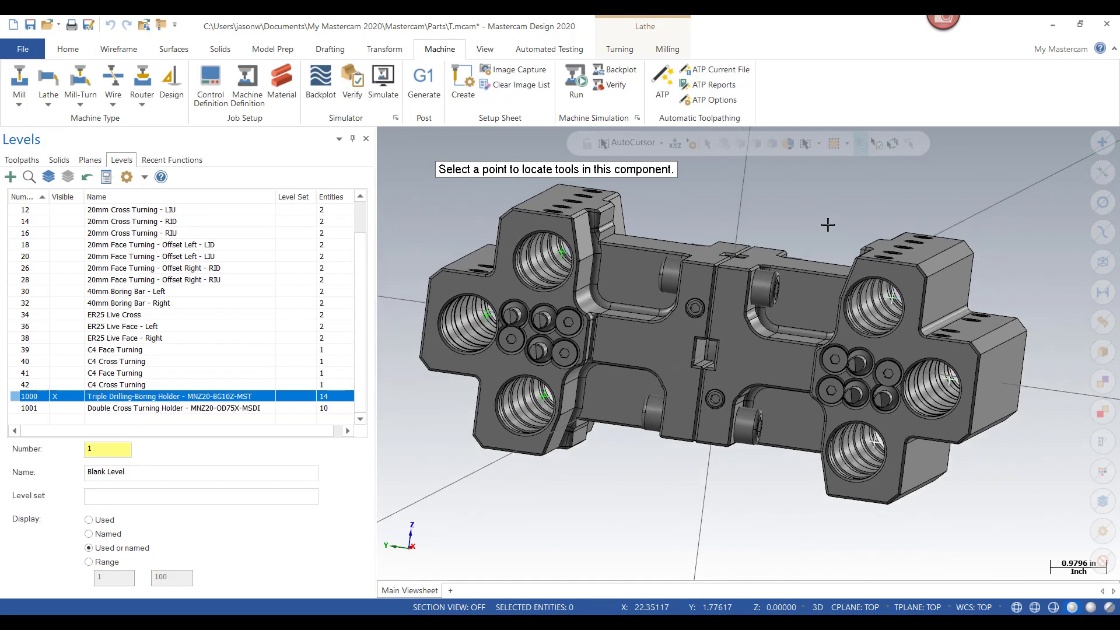
middle_click_drag(1021, 198, 667, 269)
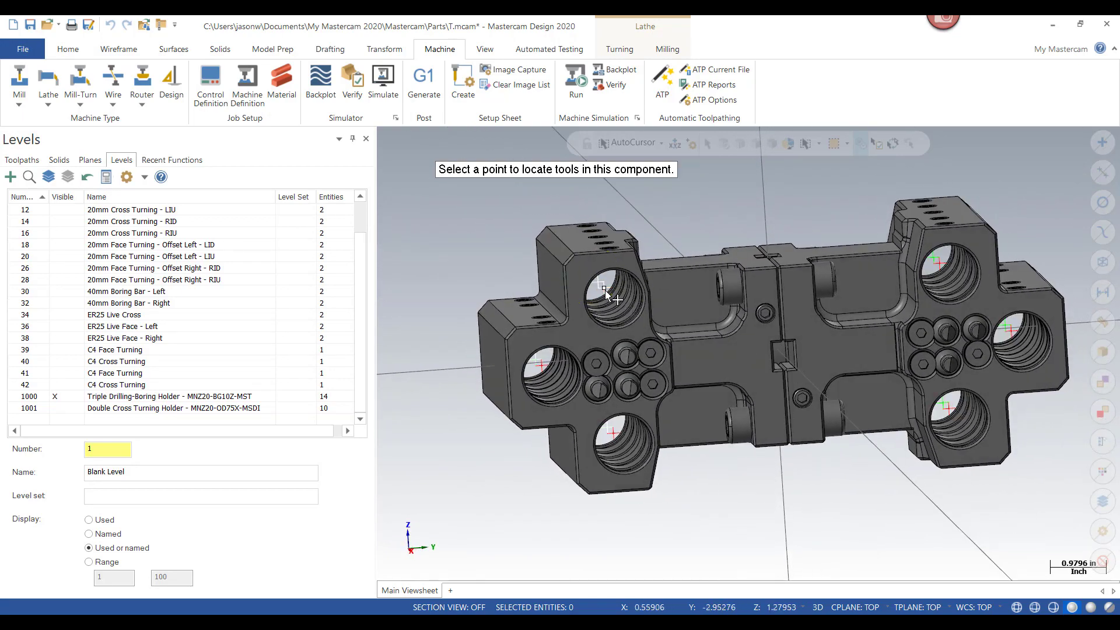
left_click(605, 288)
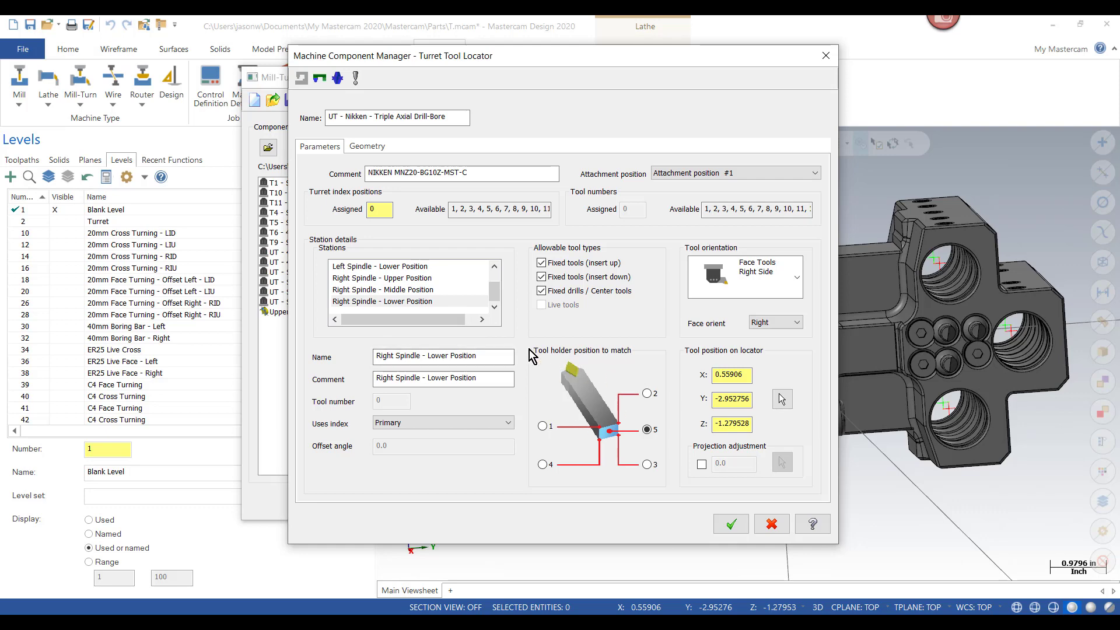
- Review the orientation, allowed tool types and tool position of the left- and right-spindle stations one by one
scroll(497, 279, "up", 1)
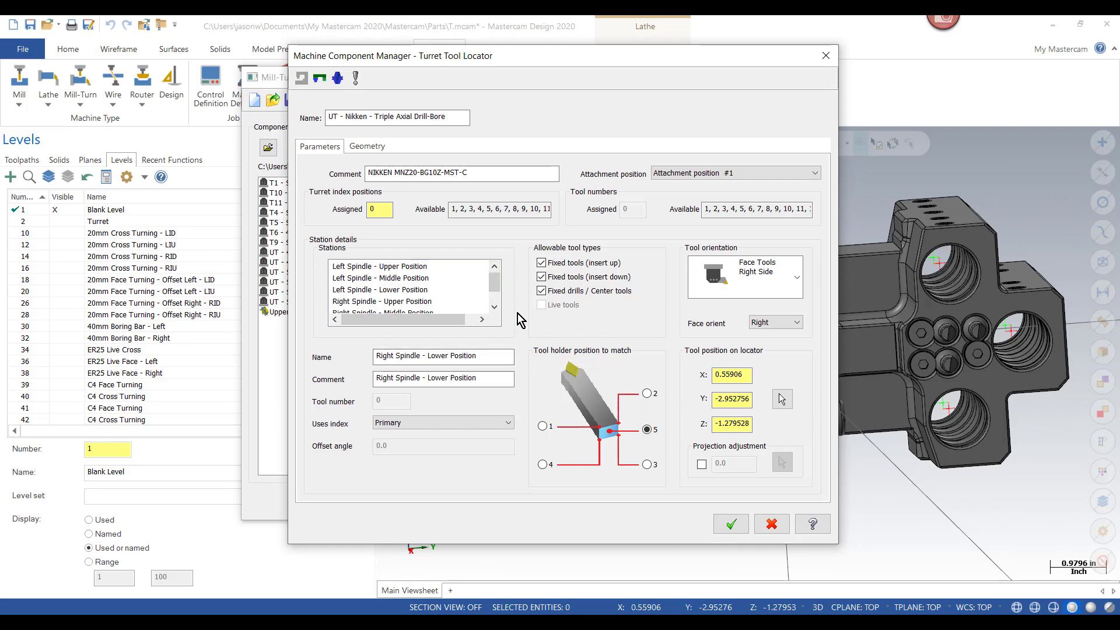
left_click(410, 267)
left_click(411, 279)
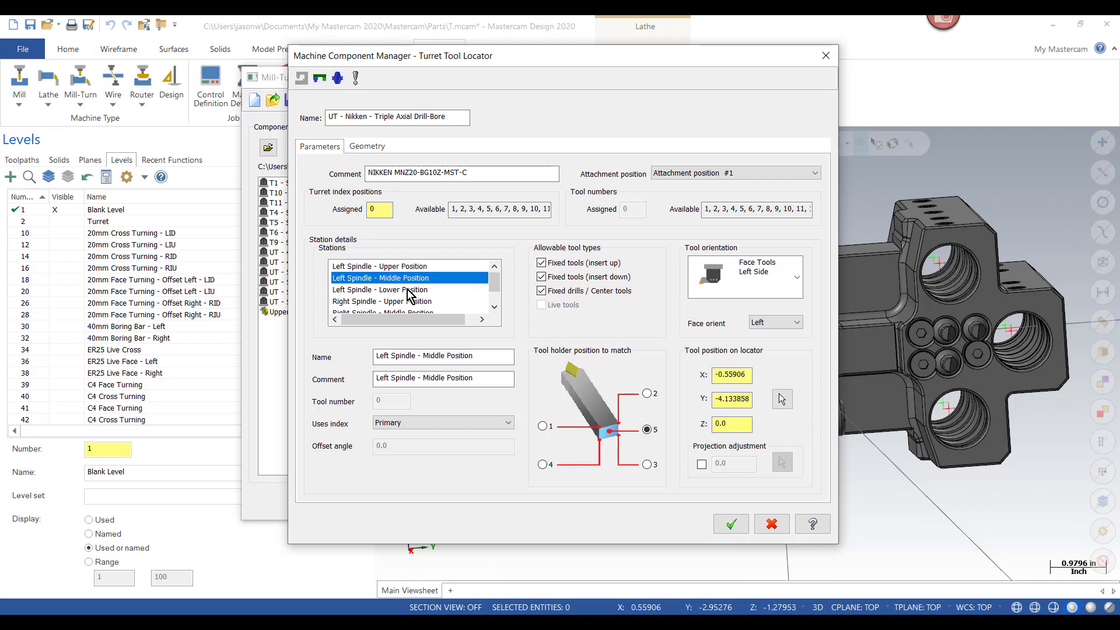
left_click(412, 290)
left_click(413, 302)
left_click(412, 312)
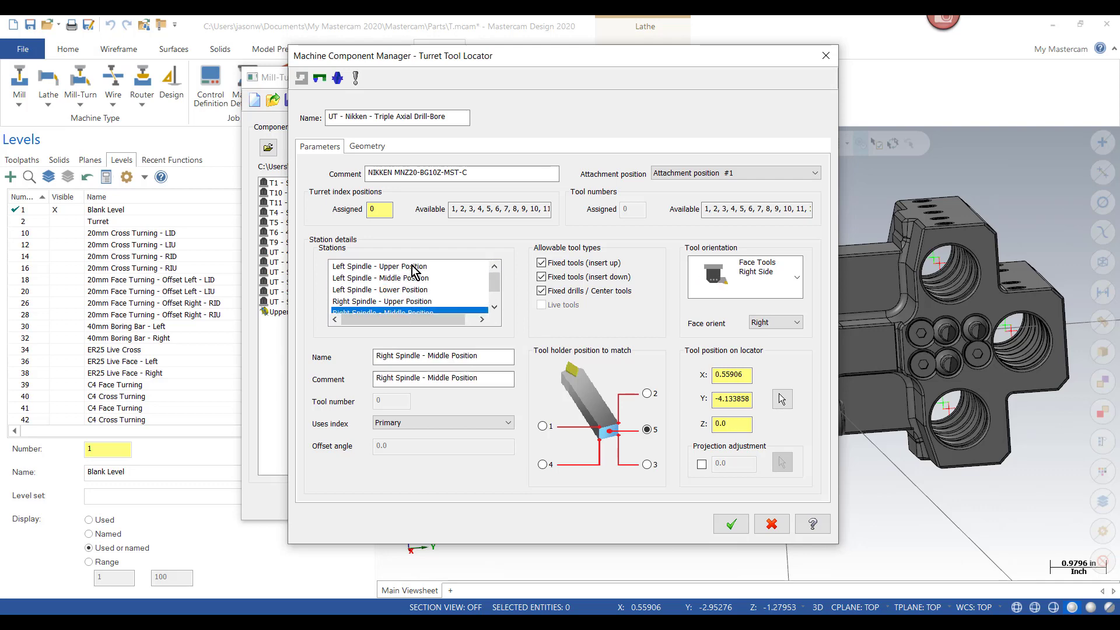
left_click(411, 266)
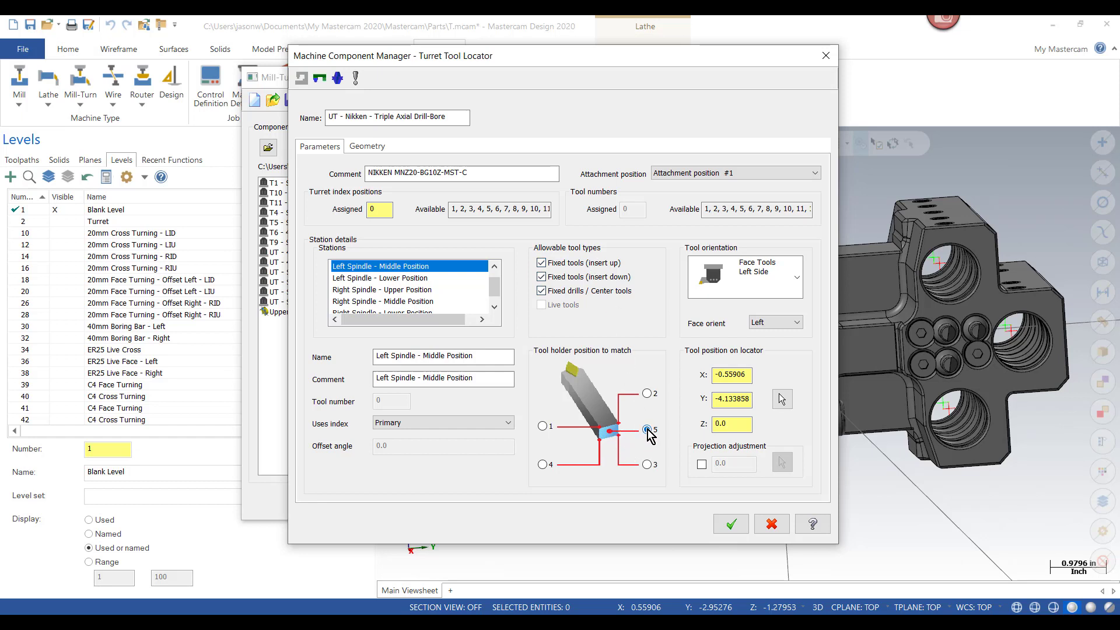
left_click(401, 279)
left_click(402, 290)
left_click(404, 302)
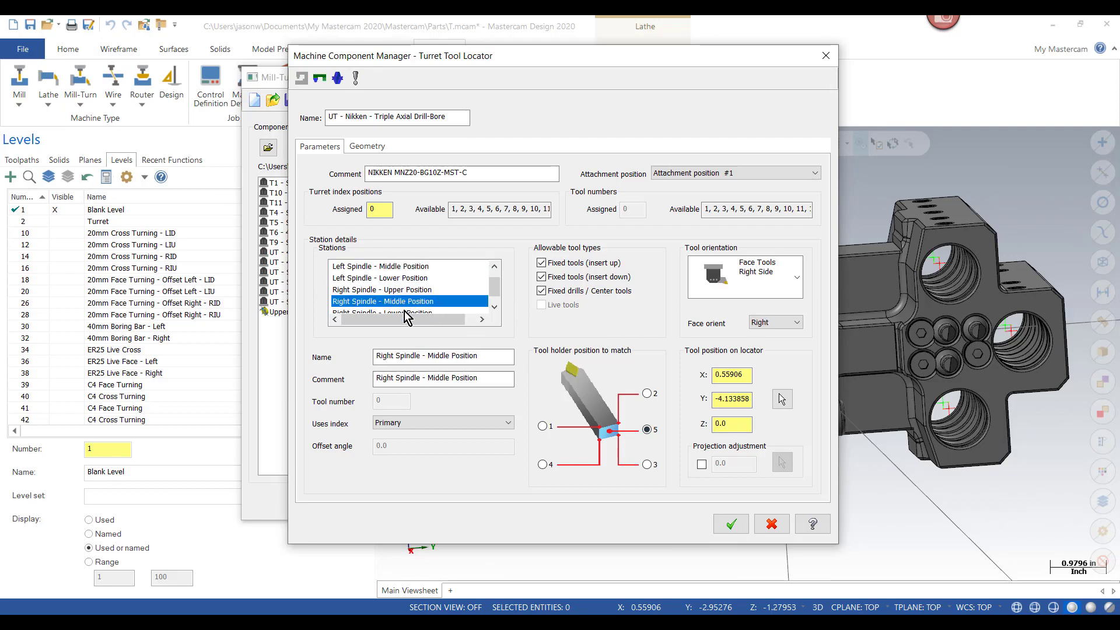
left_click(407, 313)
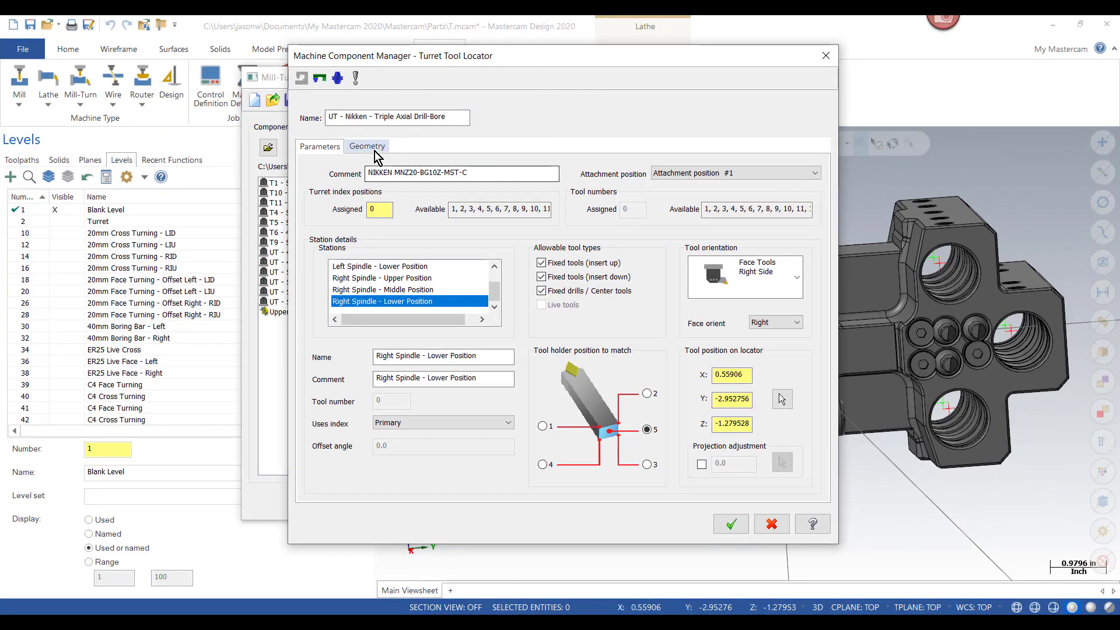
- Assign the triple drilling-boring holder solid as the locator's solid entity geometry, set the component color from it and accept the locator
left_click(374, 153)
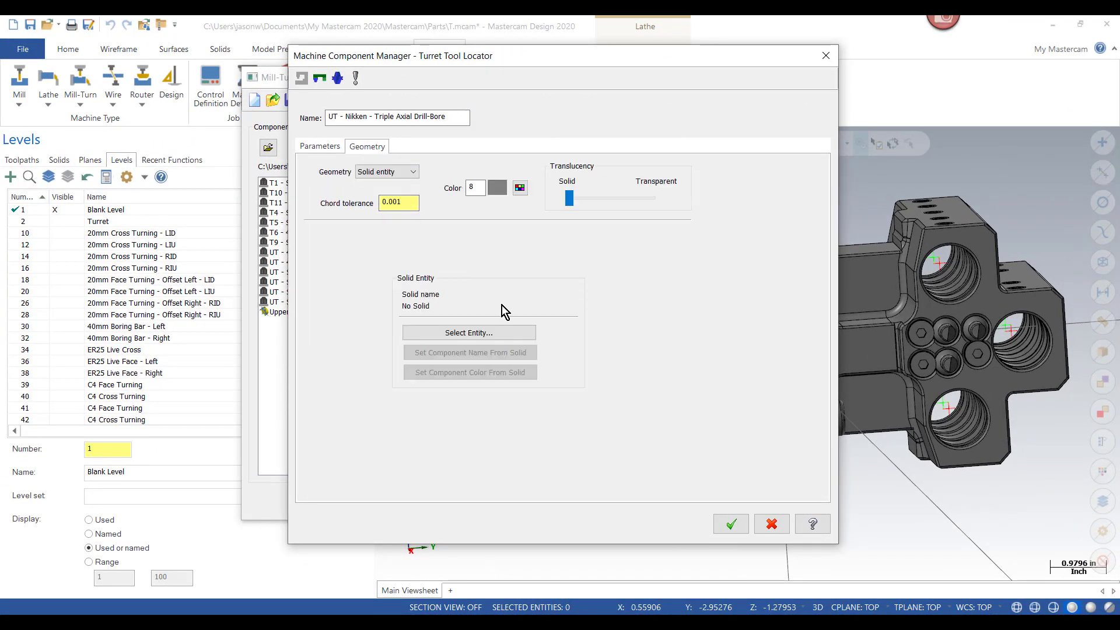
left_click(389, 173)
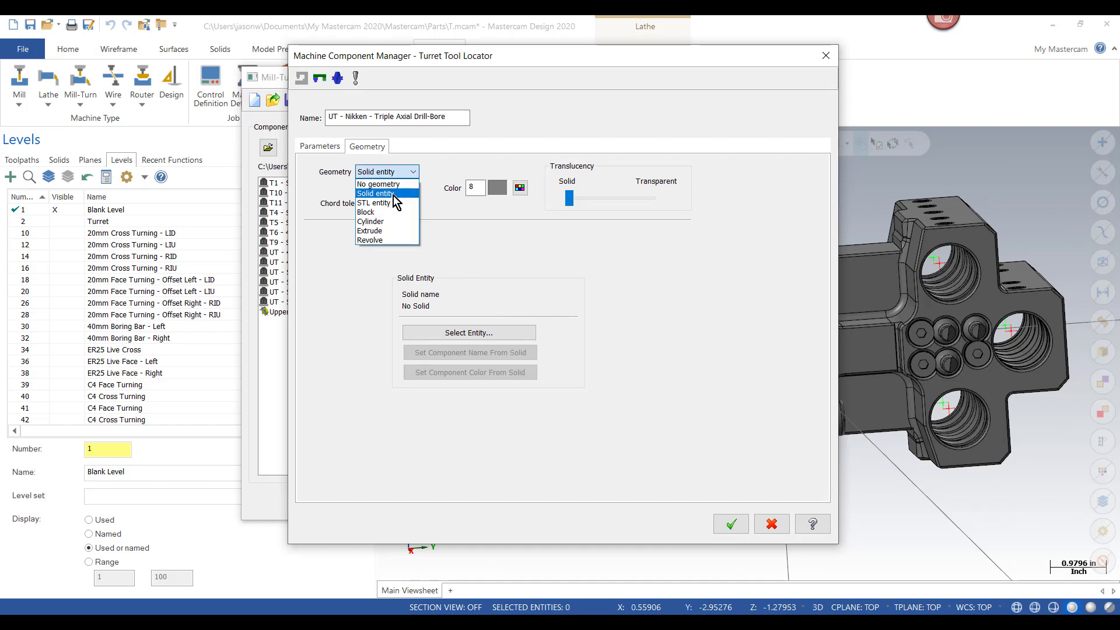
left_click(393, 195)
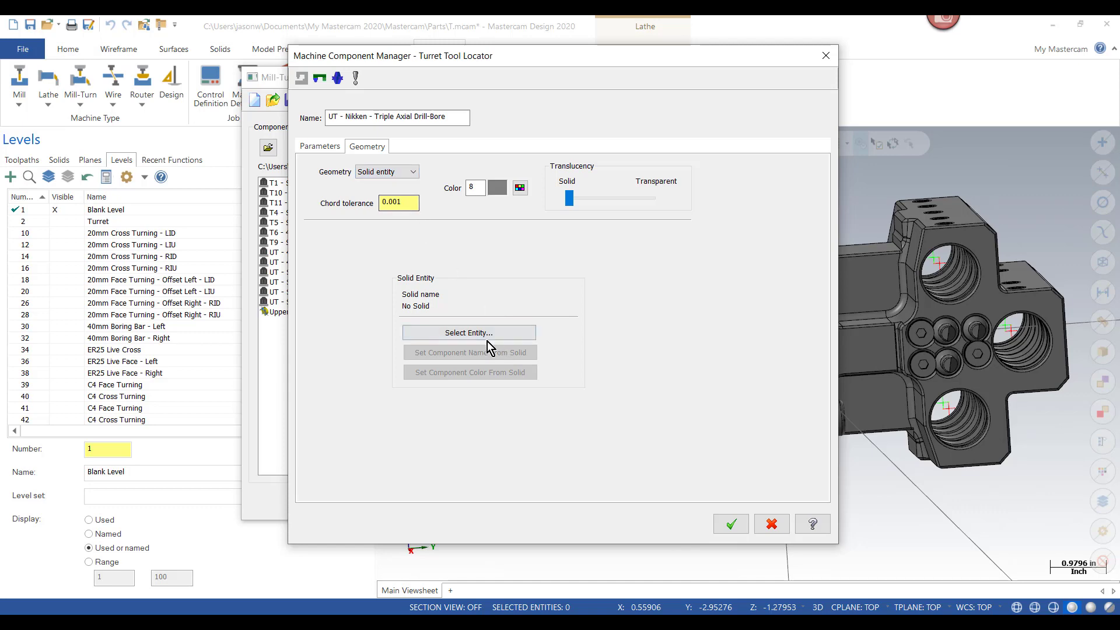
left_click(469, 333)
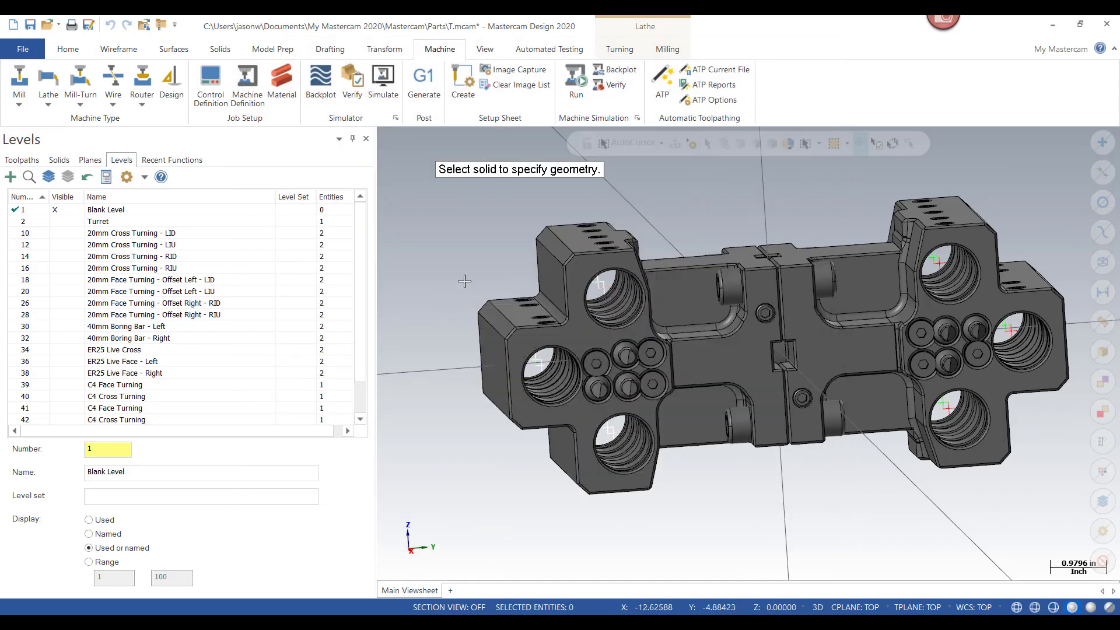
right_click(454, 250)
left_click(504, 403)
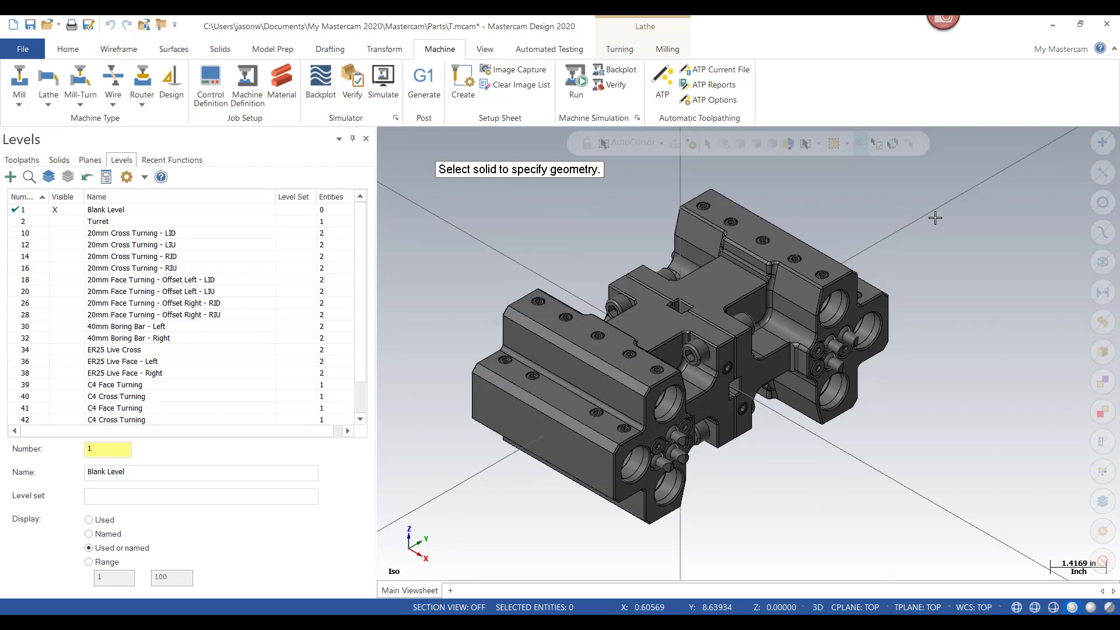
left_click(590, 379)
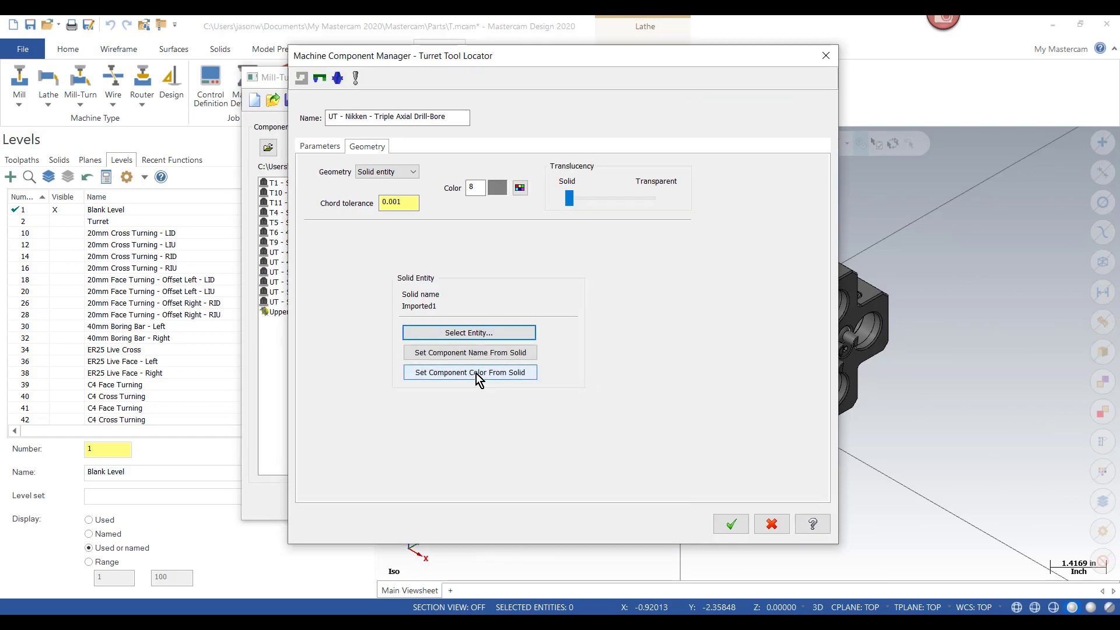
left_click(476, 374)
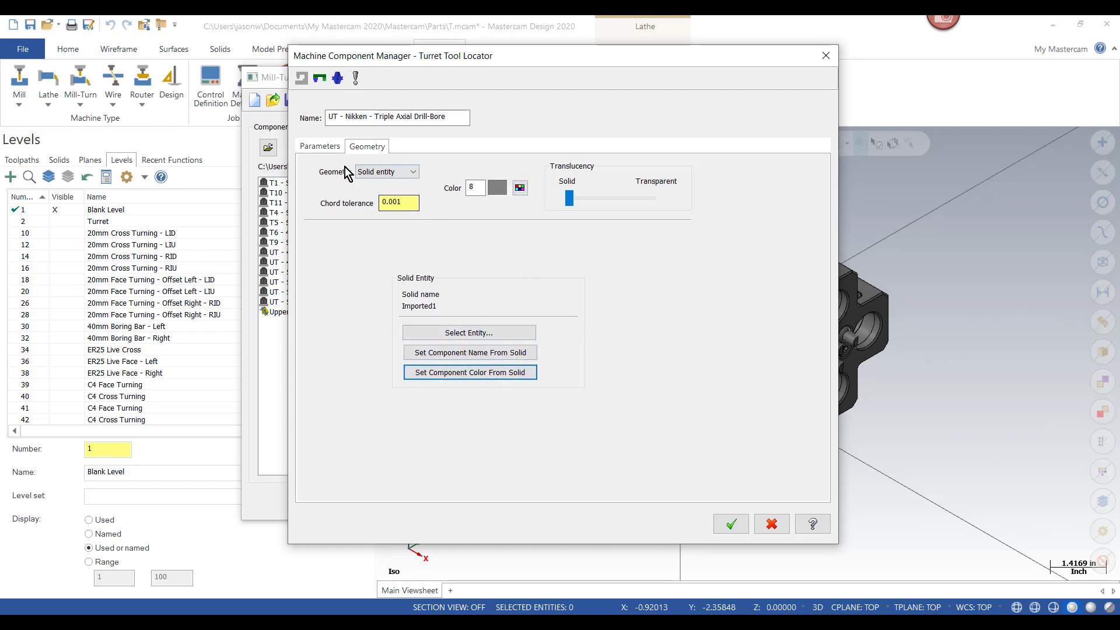
left_click(323, 147)
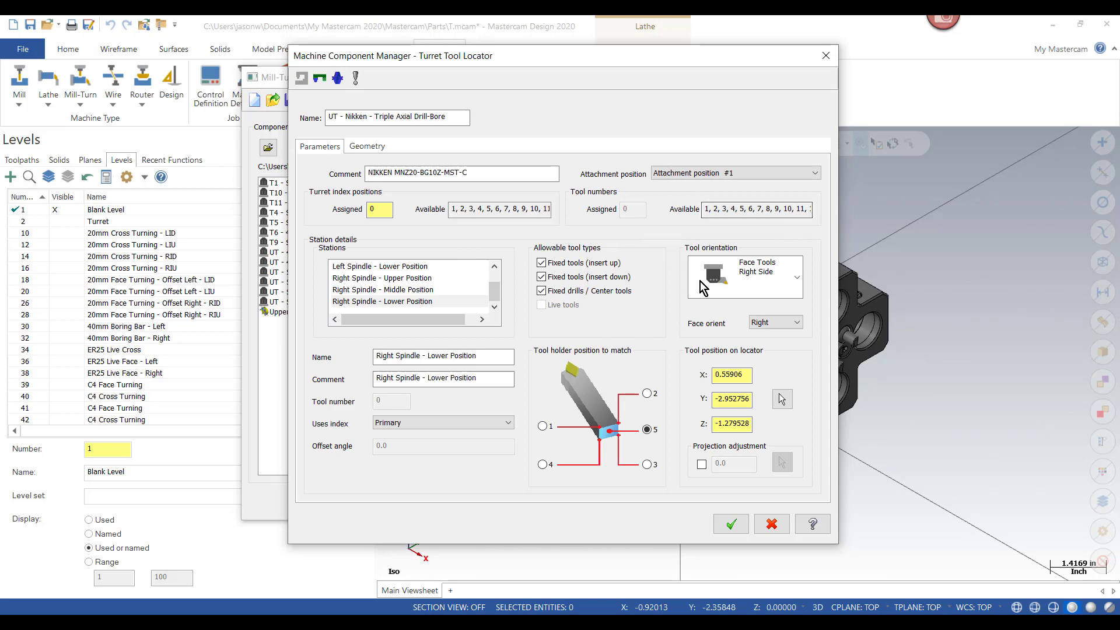
left_click(733, 525)
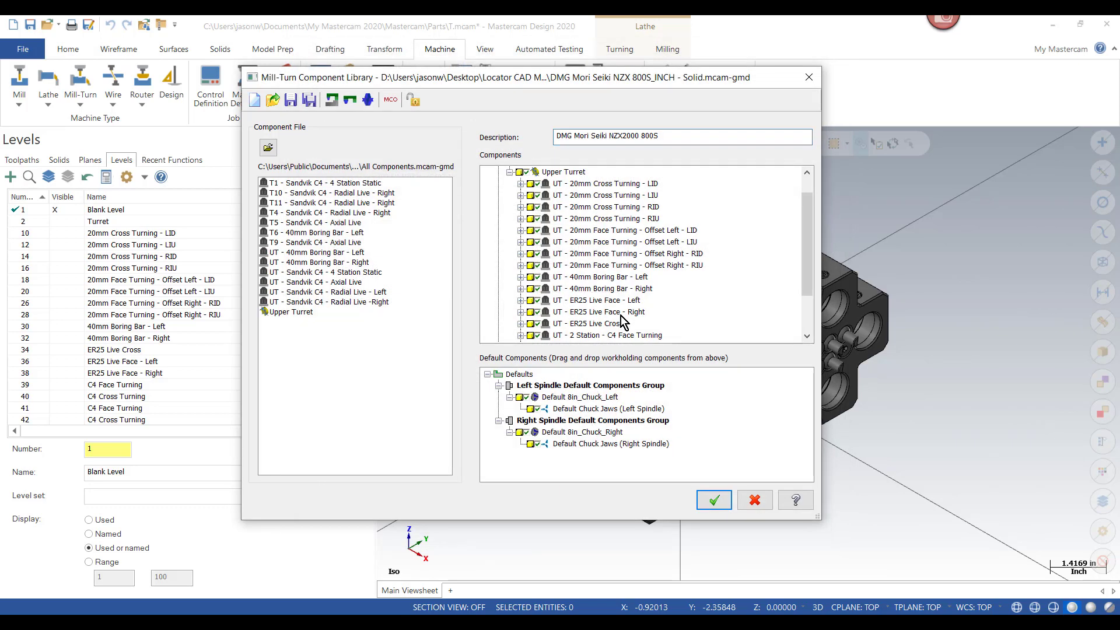
- Hide the Upper Tools Group's components except Upper Turret and UT - Nikken - Triple Axial Drill-Bore
scroll(806, 243, "down", 2)
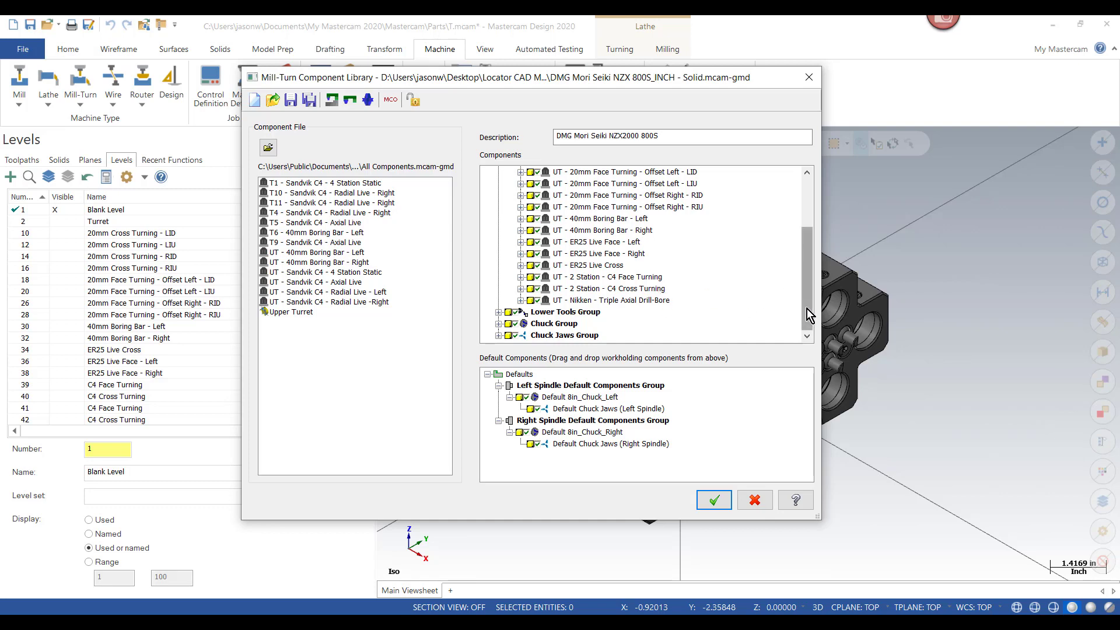
left_click_drag(808, 310, 800, 249)
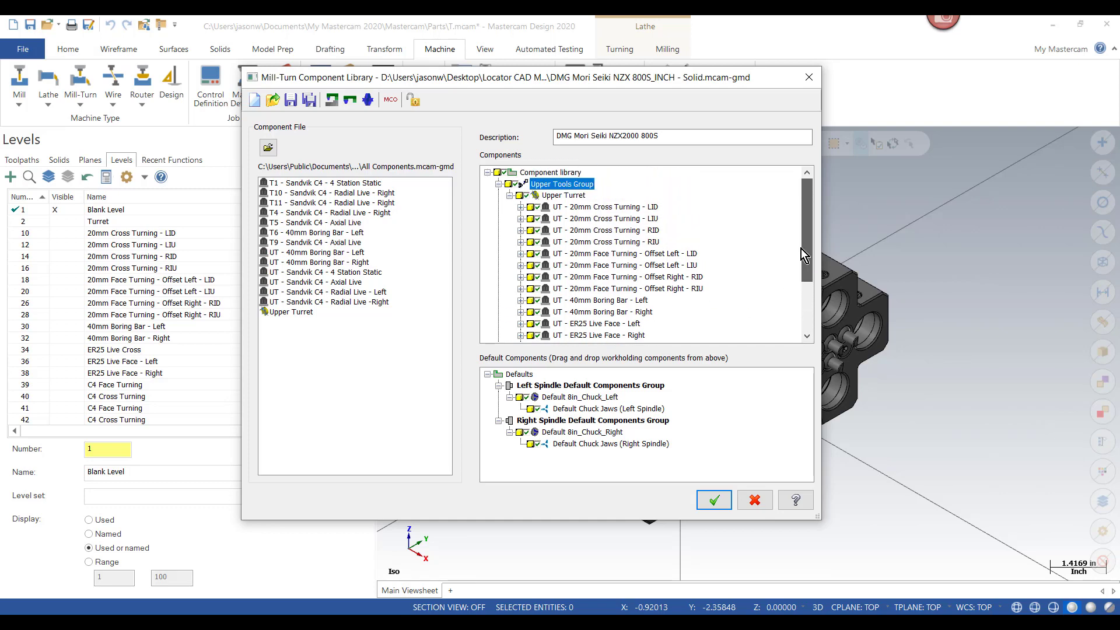
left_click(515, 185)
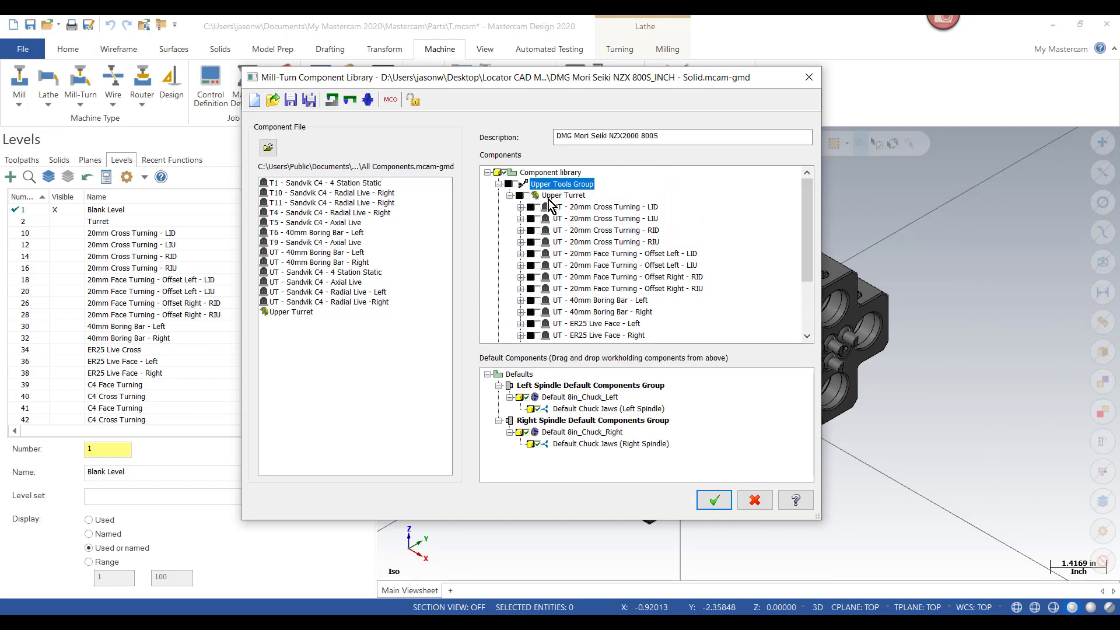
scroll(808, 230, "down", 3)
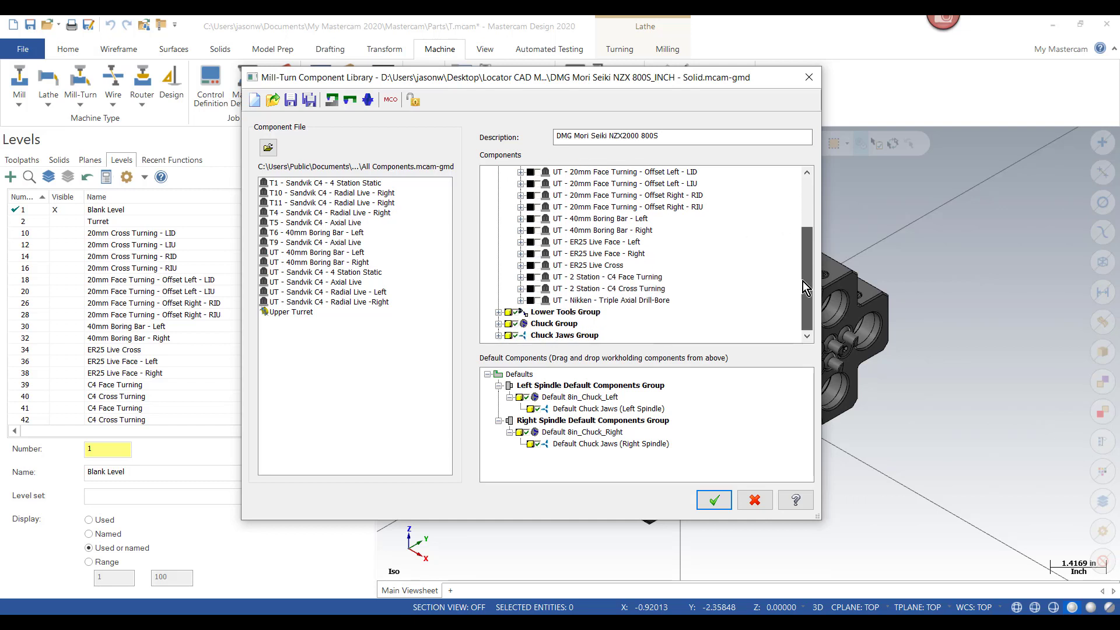
left_click(539, 301)
left_click_drag(808, 295, 808, 239)
left_click(526, 196)
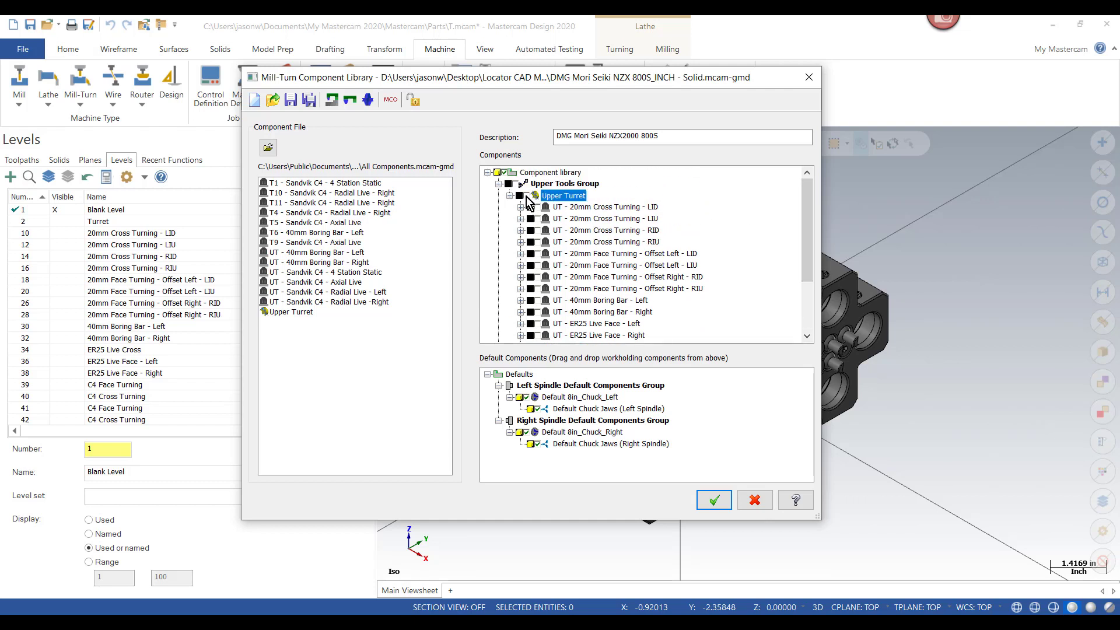
left_click_drag(810, 212, 809, 262)
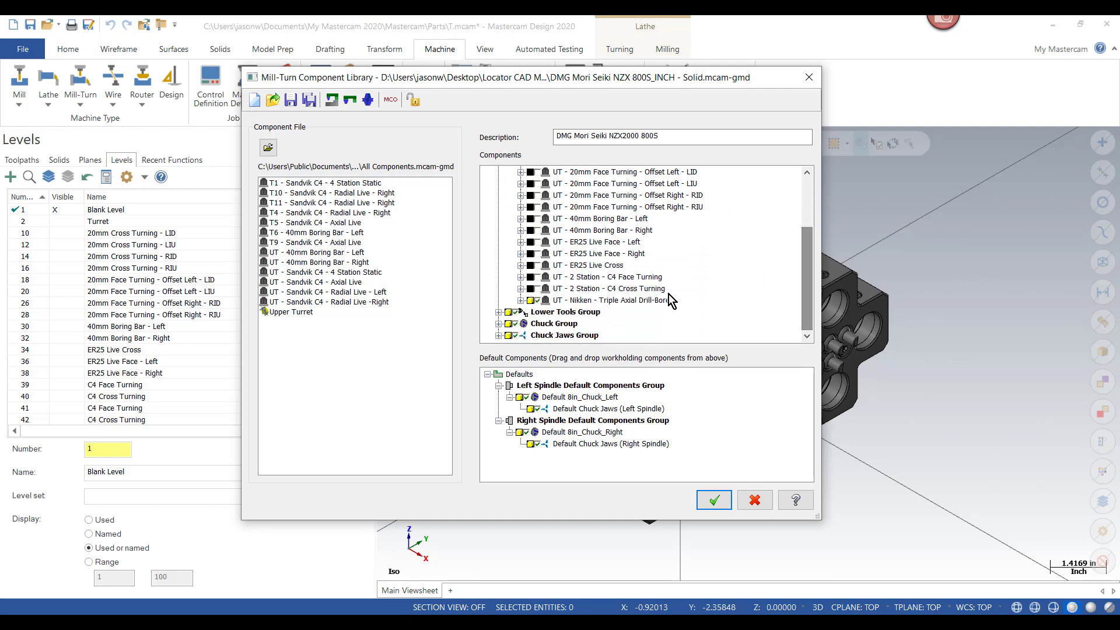
- View the UT - Nikken - Triple Axial Drill-Bore locator together with its parent turret and inspect how it is mounted
right_click(610, 302)
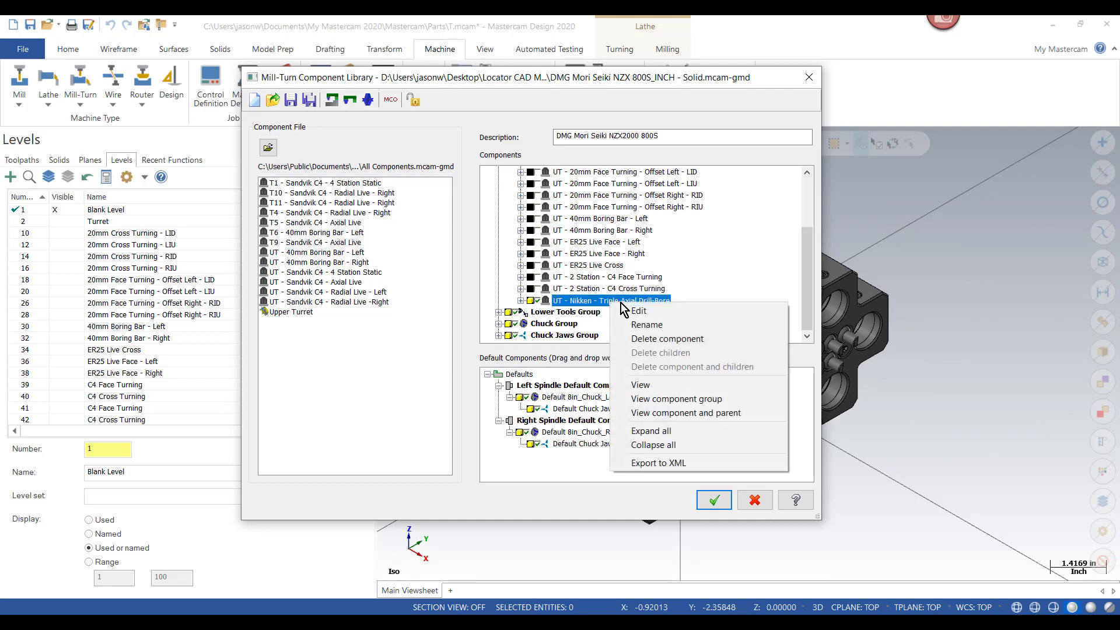
left_click(698, 414)
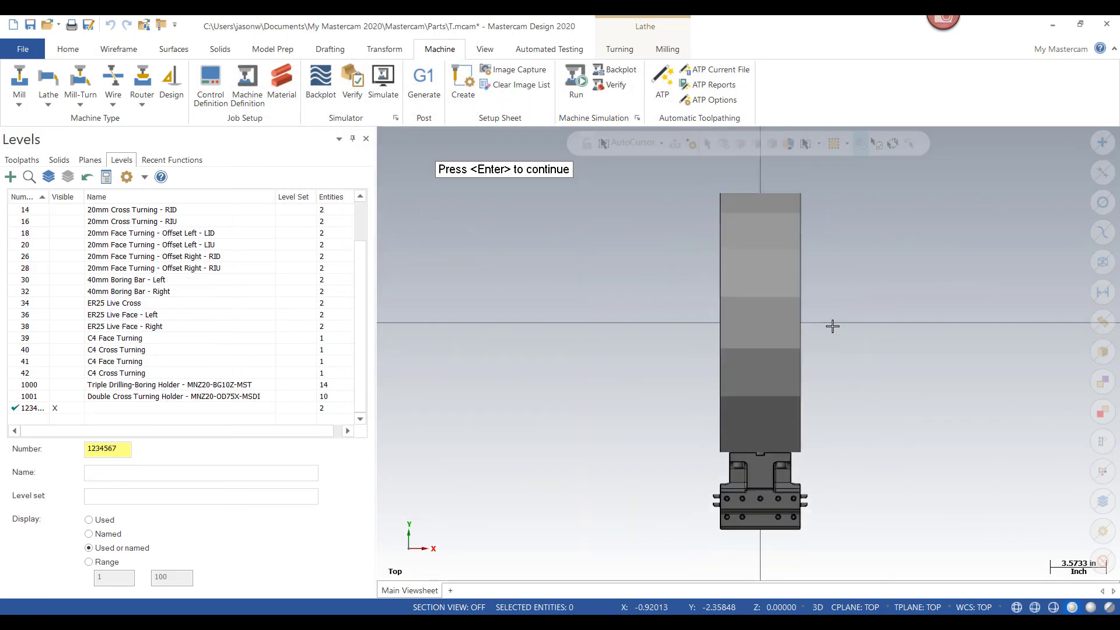
middle_click_drag(924, 429, 840, 352)
scroll(734, 389, "up", 5)
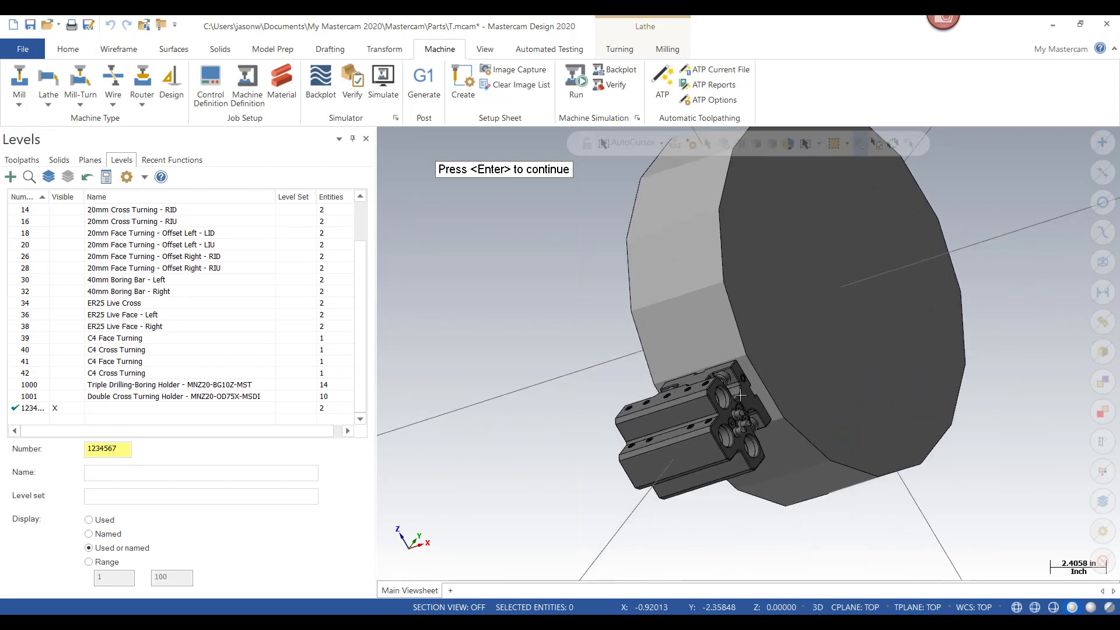
mouse_move(680, 413)
middle_mouse_down()
mouse_move(893, 370)
mouse_move(752, 380)
mouse_move(774, 462)
middle_mouse_up()
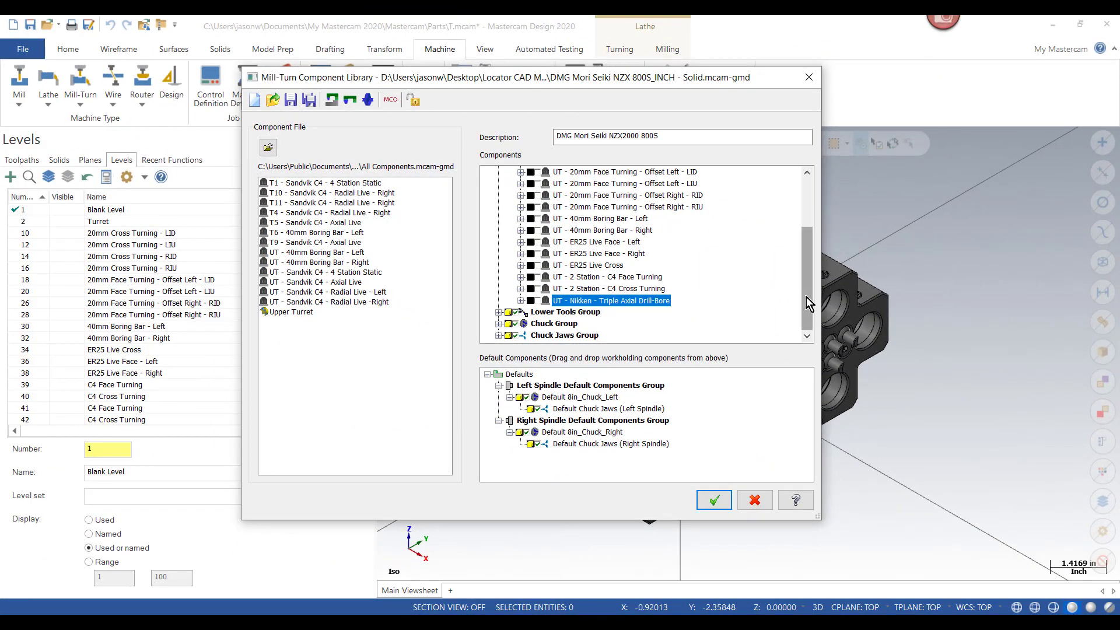
- Add a tool locator to Upper Turret named UT - Nikken - Double Y-Axis Cross Turn with the comment NIKKEN MNZ20-OD75X-MSDI
left_click_drag(807, 296, 816, 219)
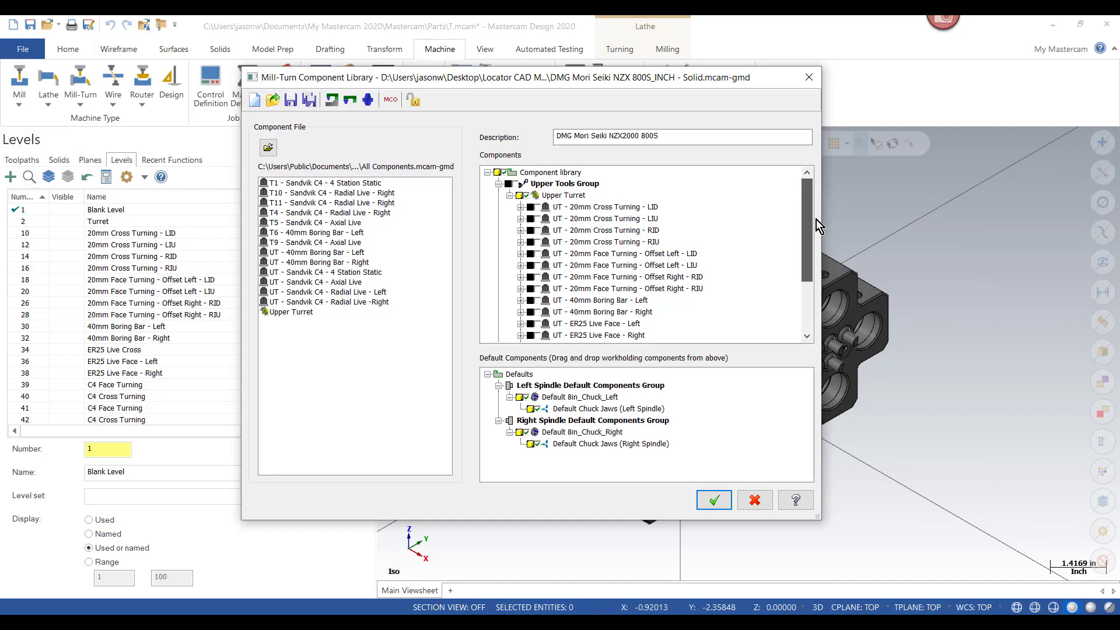
right_click(577, 198)
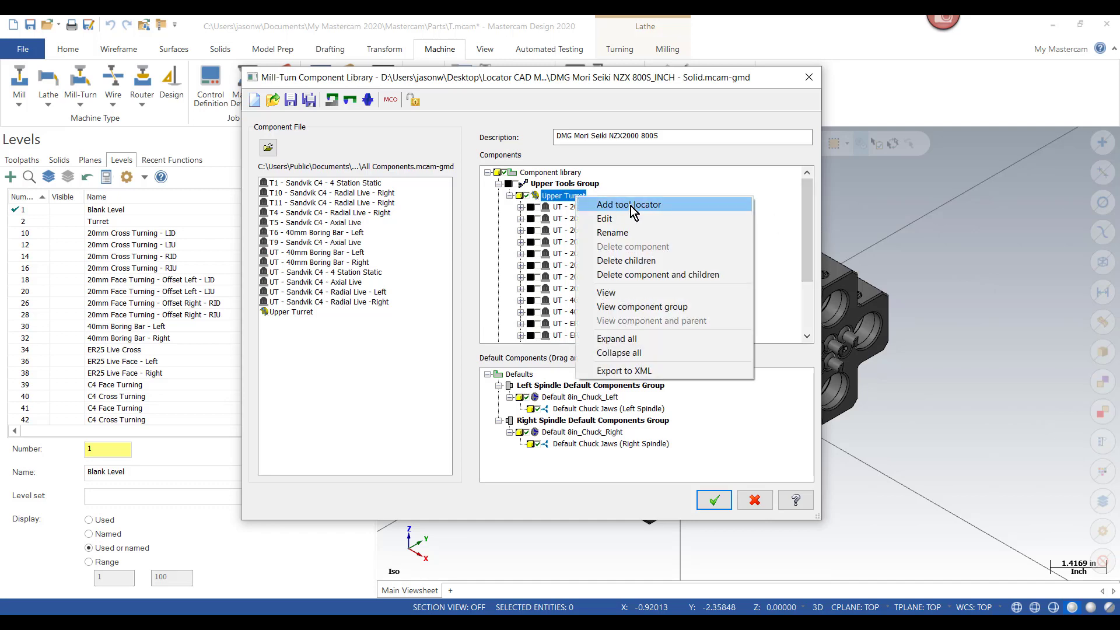
left_click(633, 210)
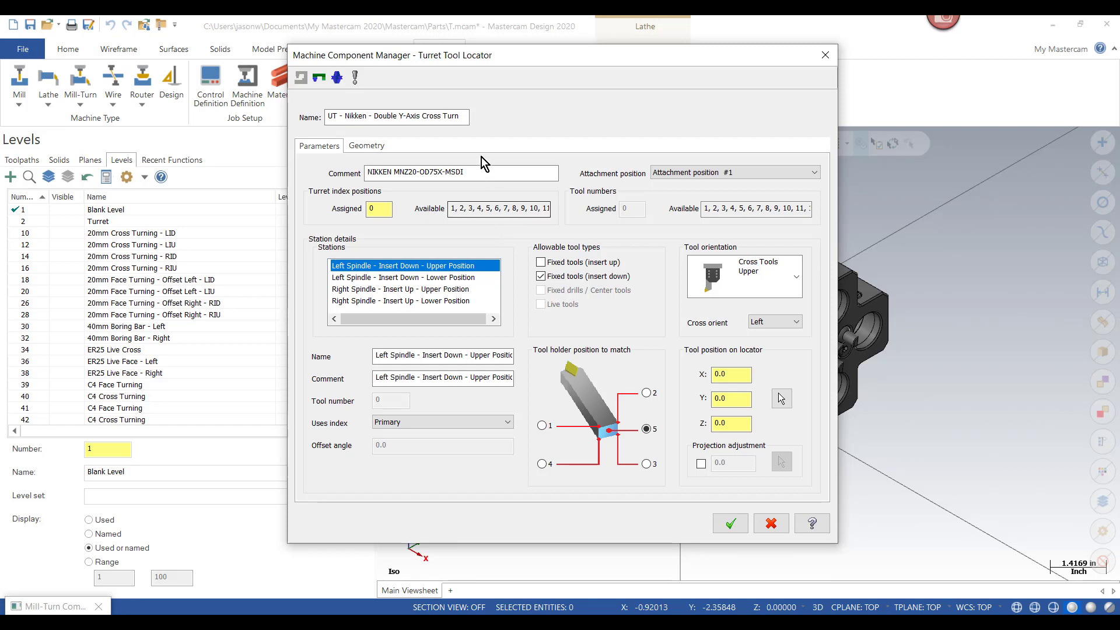
left_click(464, 114)
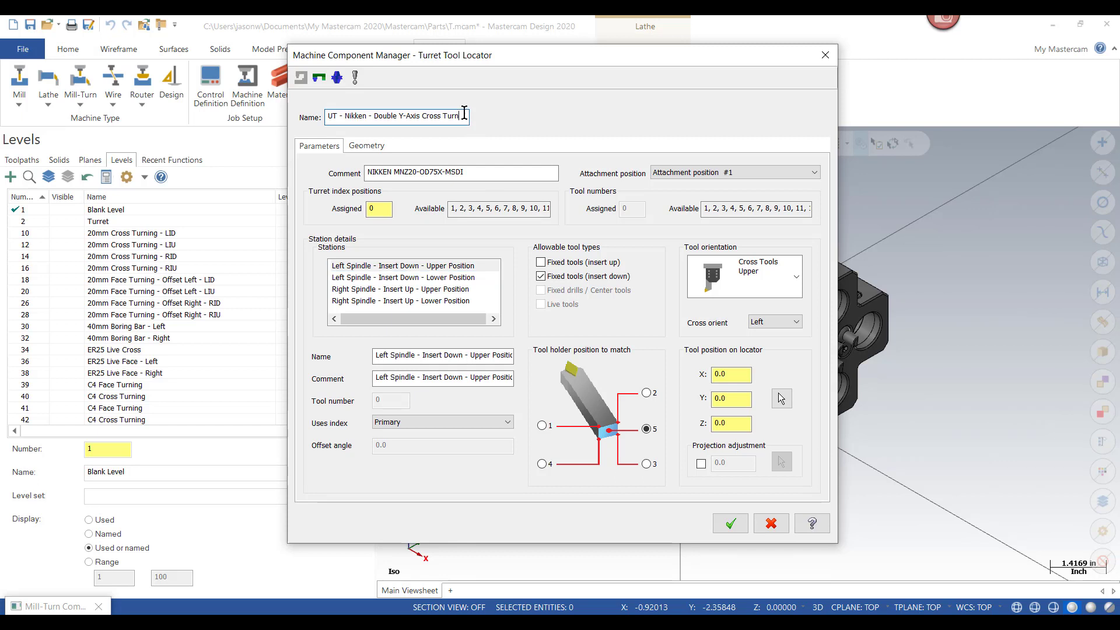
left_click(480, 171)
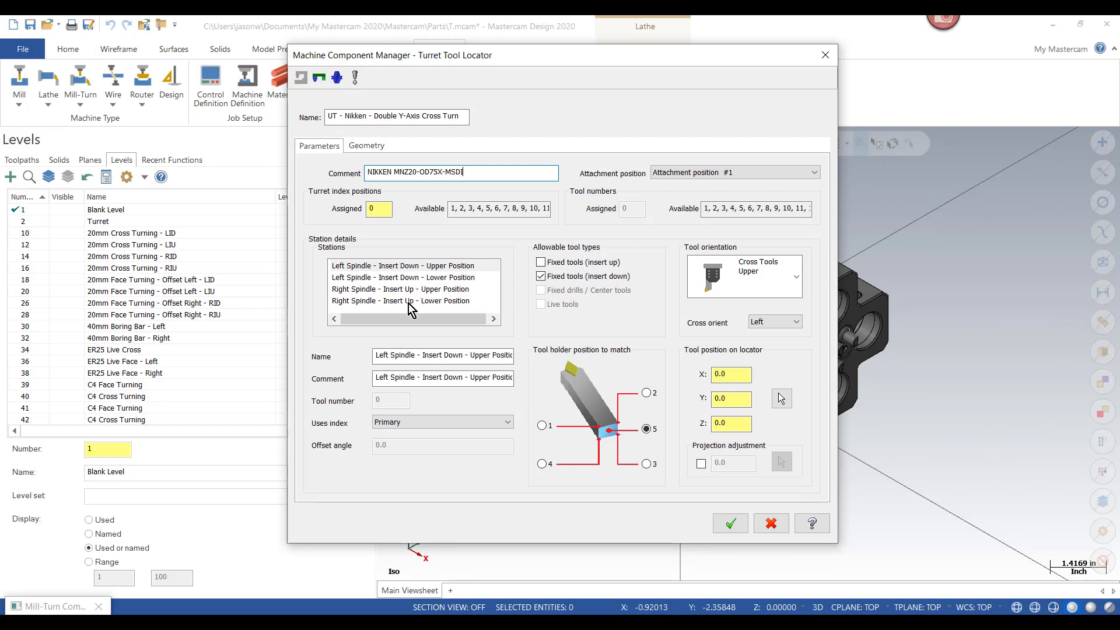
- For the Left Spindle - Insert Down - Upper Position station, set the tool position at the holder's left-side upper slot corner and match tool holder position 2
left_click(450, 268)
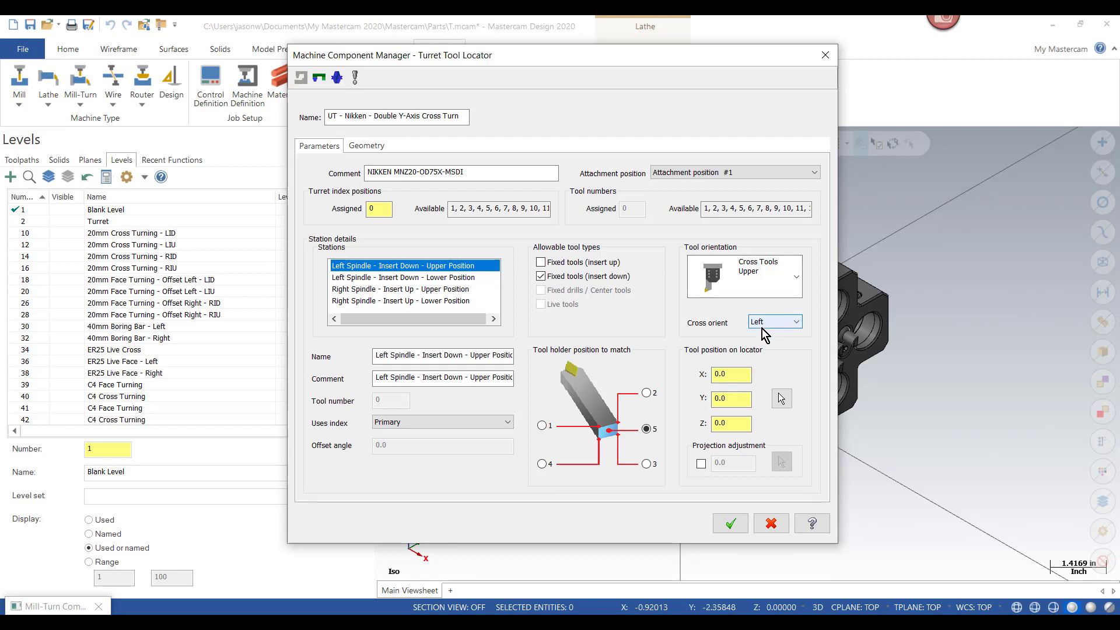
left_click(426, 280)
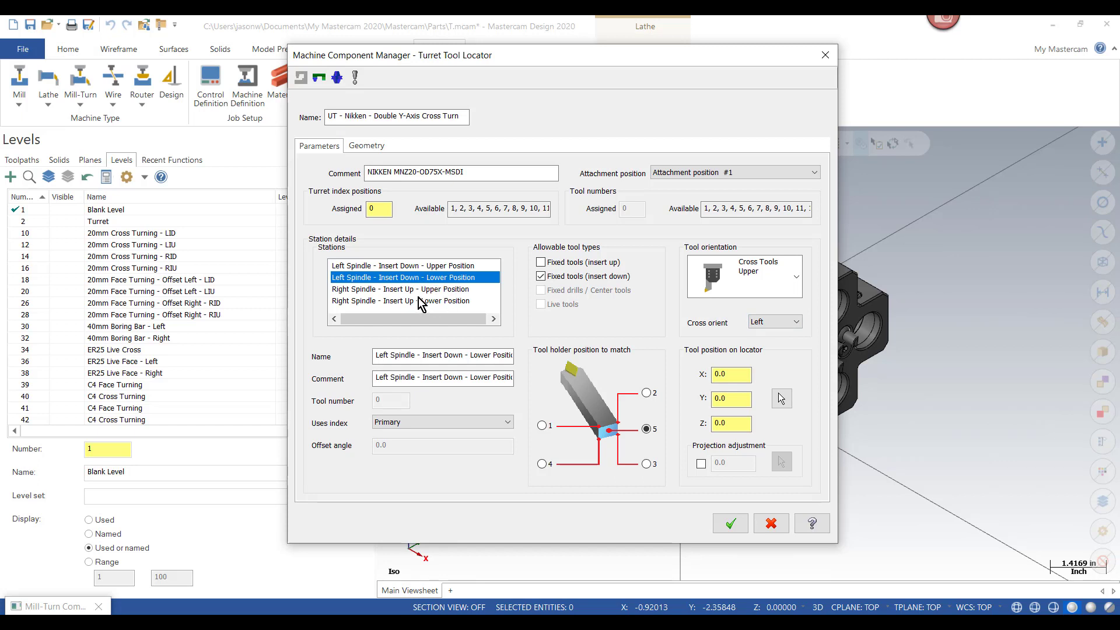
left_click(398, 289)
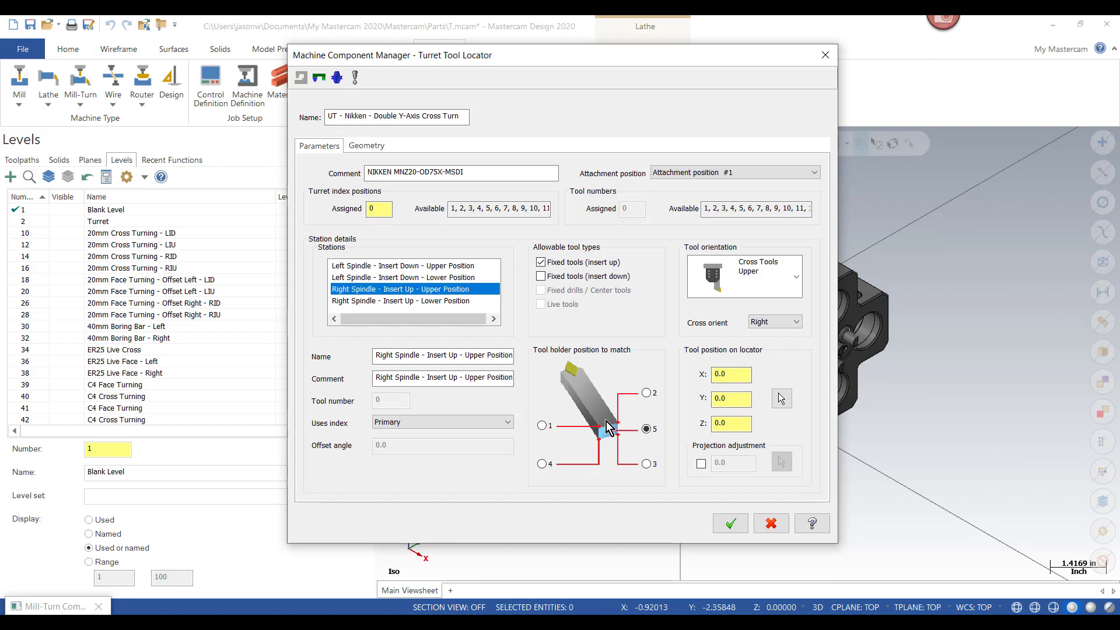
left_click(429, 268)
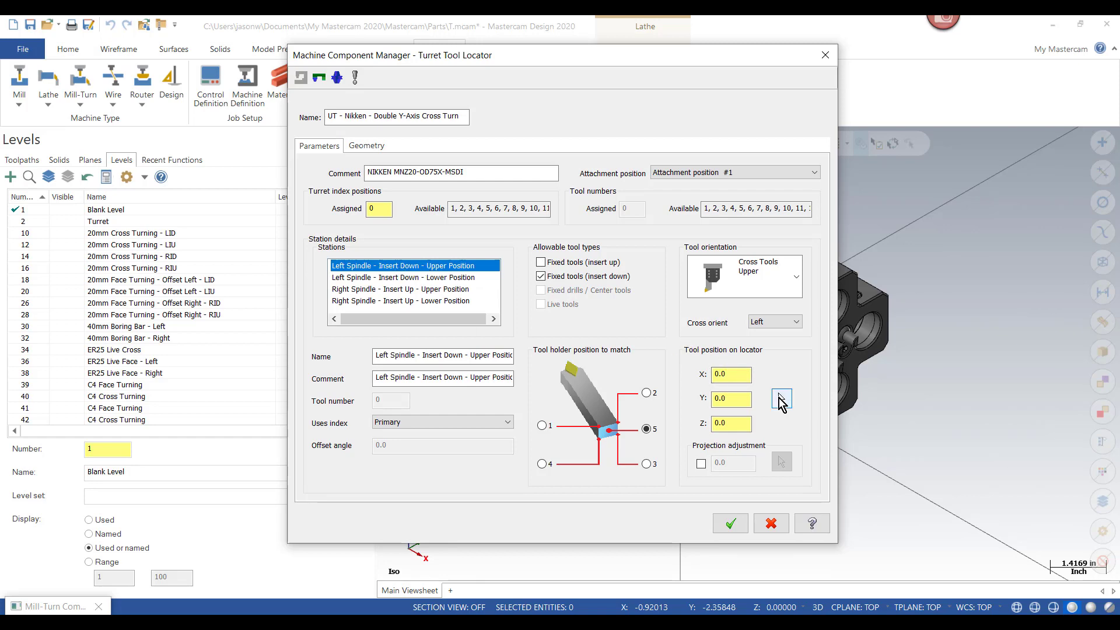
left_click(783, 402)
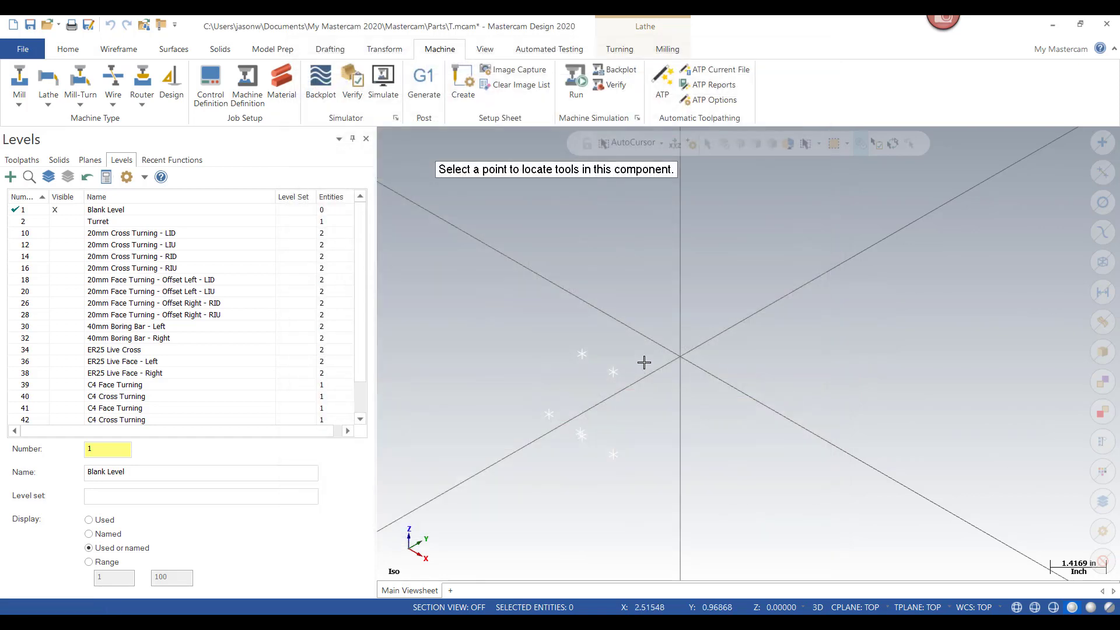
scroll(207, 379, "down", 1)
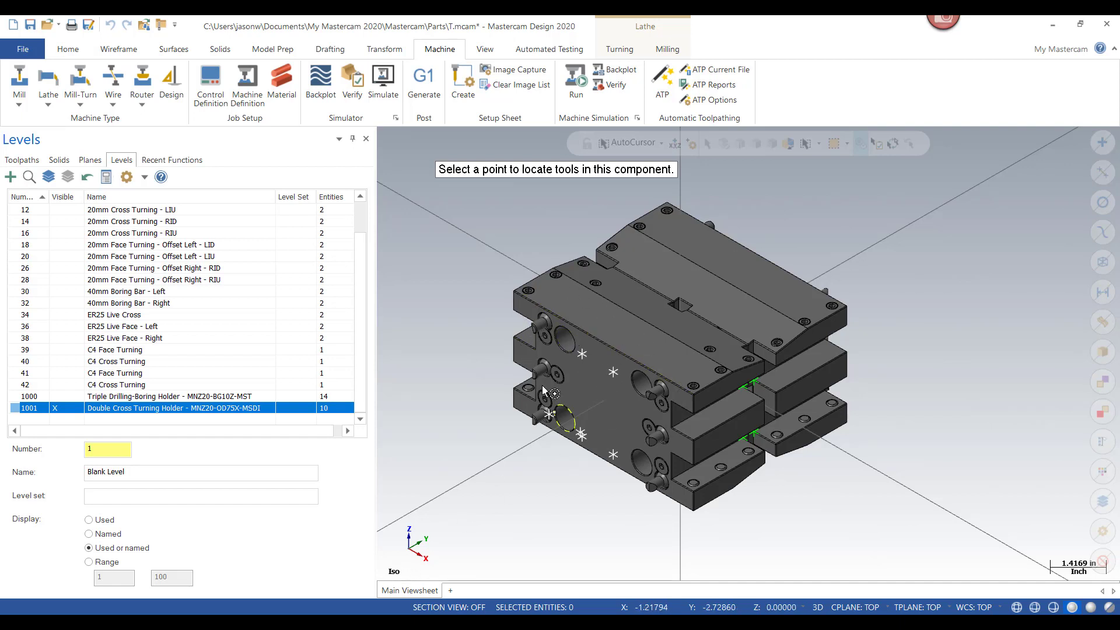
middle_click_drag(455, 360, 680, 359)
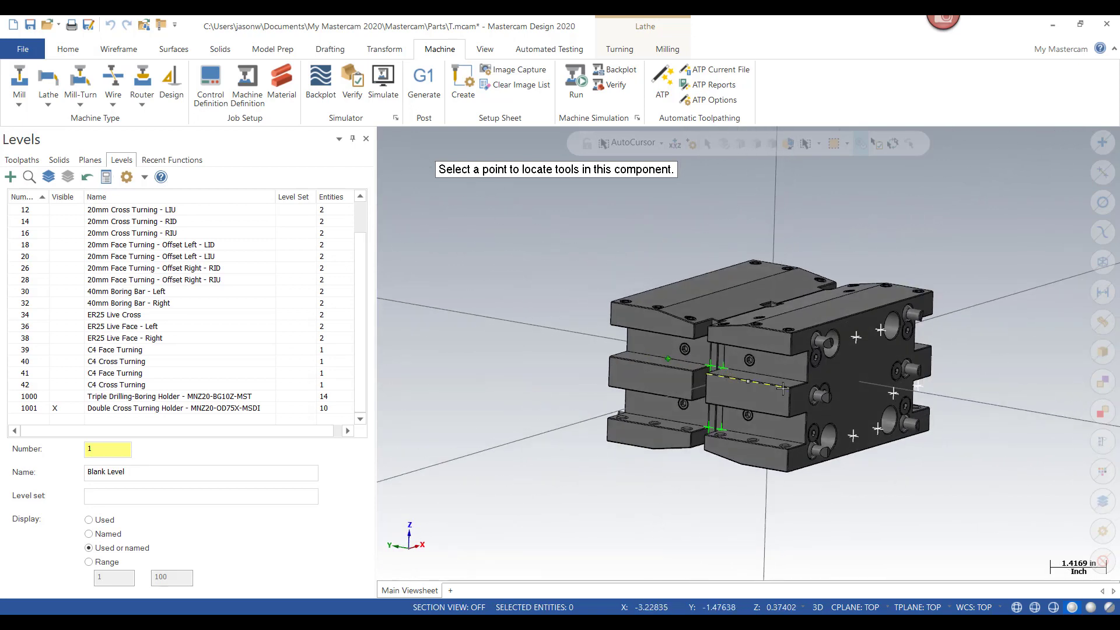
scroll(769, 370, "up", 10)
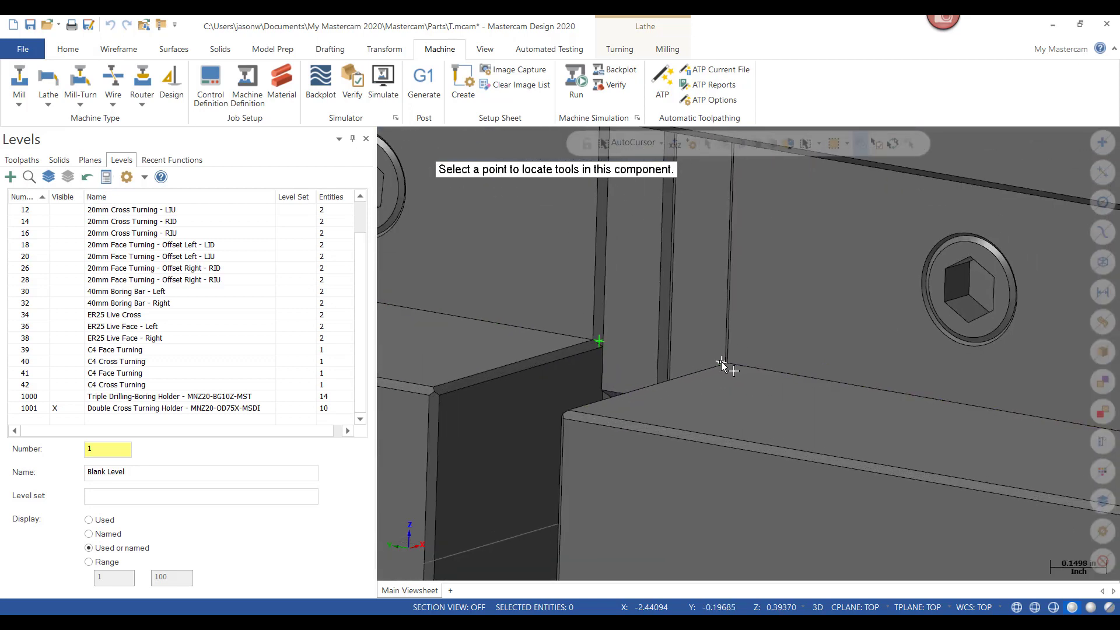
scroll(760, 361, "down", 7)
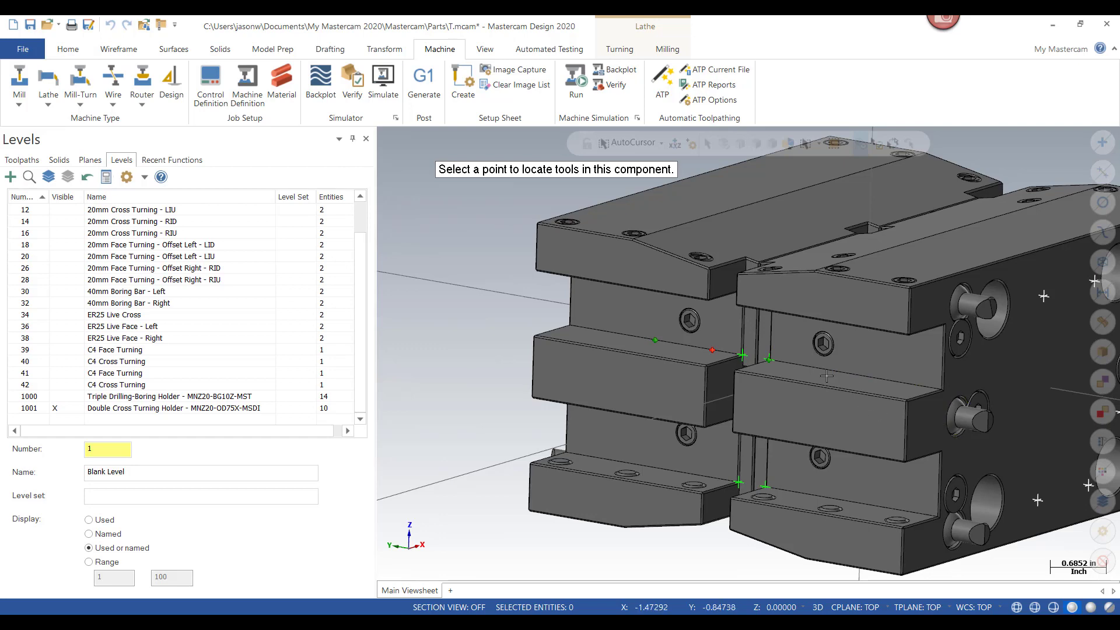
left_click(769, 360)
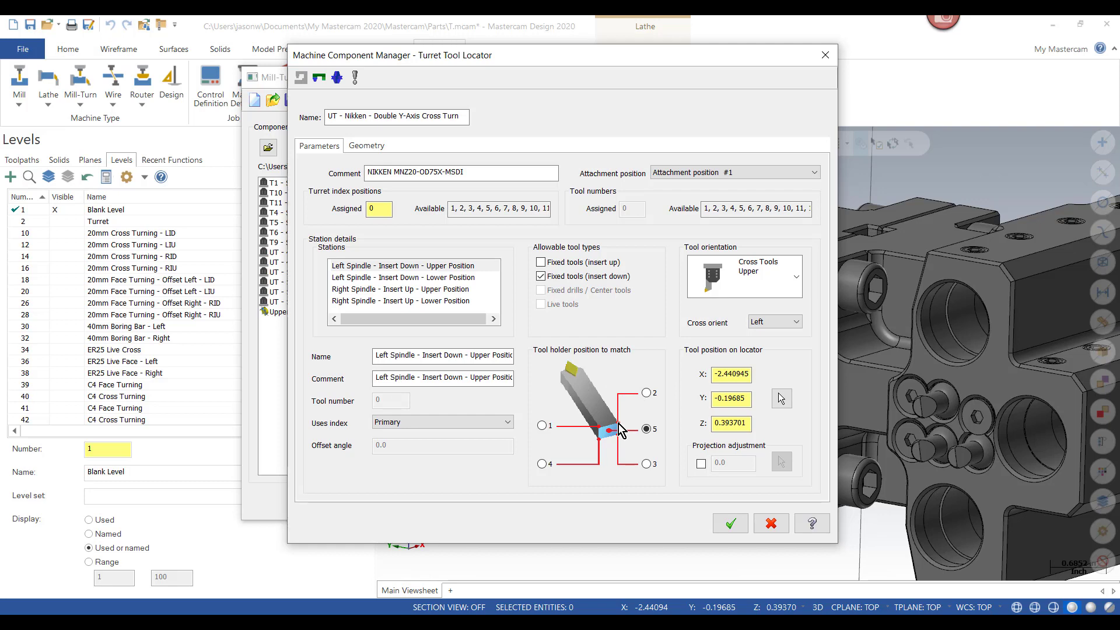
left_click(647, 393)
- For the Left Spindle - Insert Down - Lower Position station, set the tool position at the lower slot corner point and match tool holder position 2
left_click(438, 279)
left_click(781, 399)
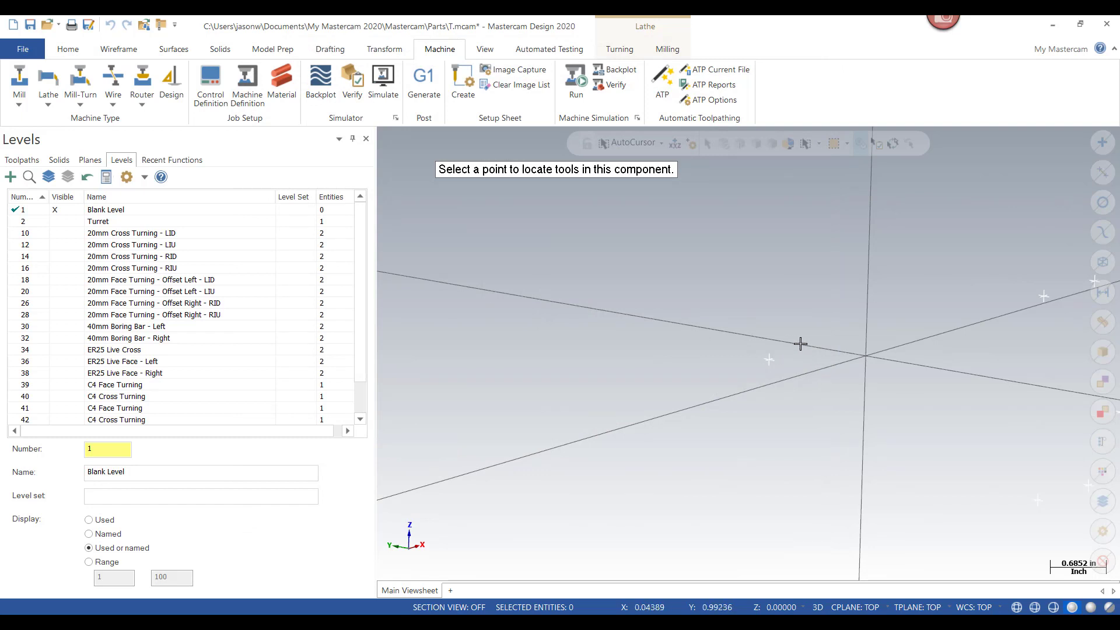
scroll(134, 384, "down", 1)
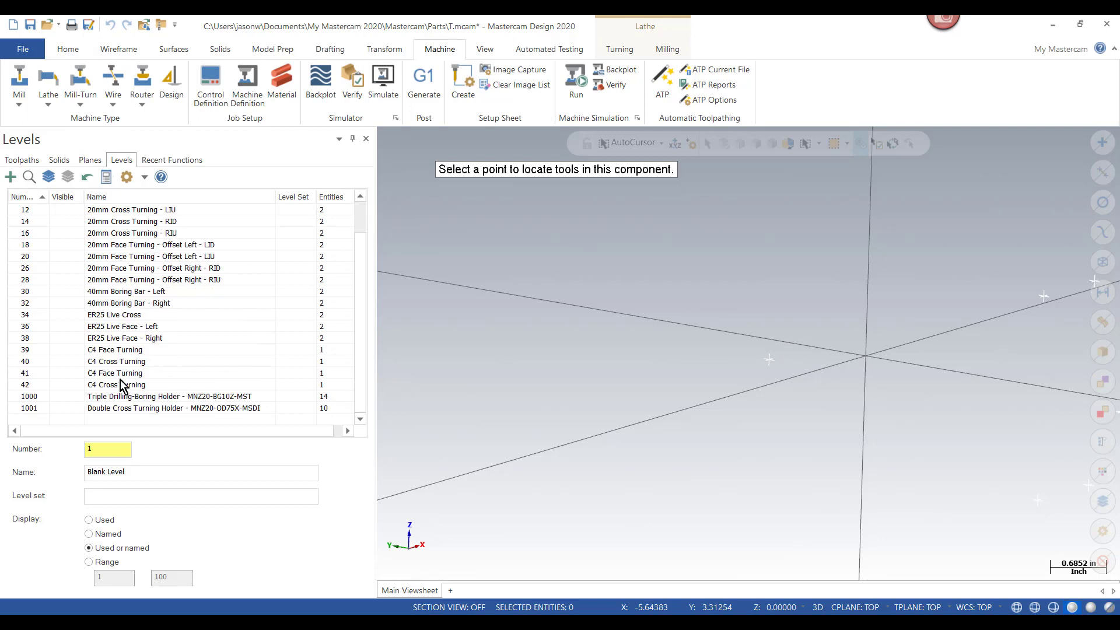
left_click(63, 410)
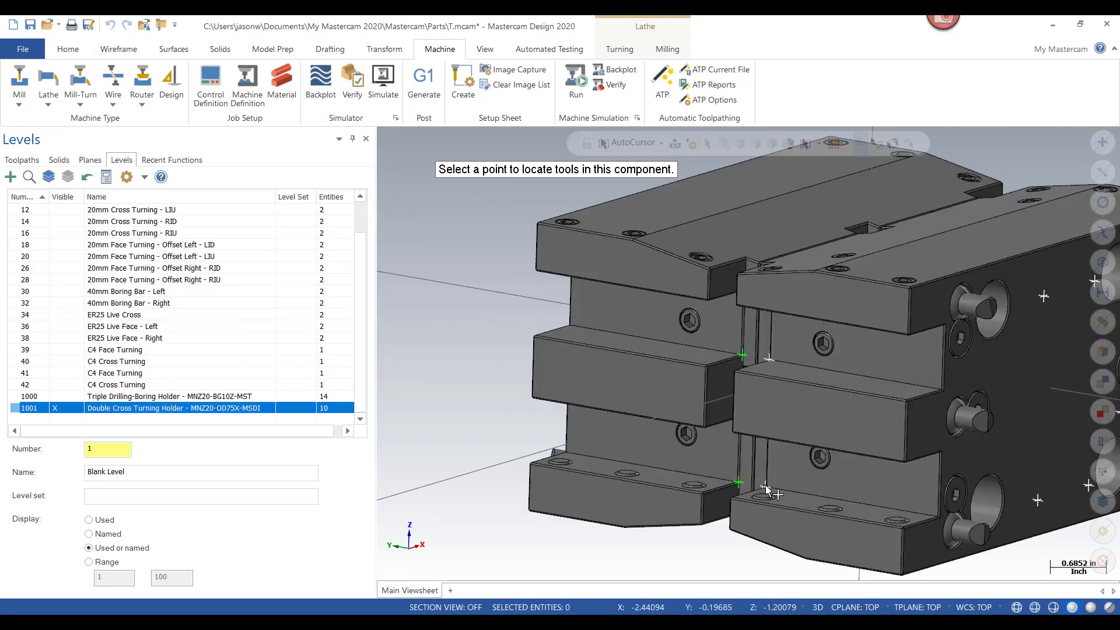
left_click(766, 485)
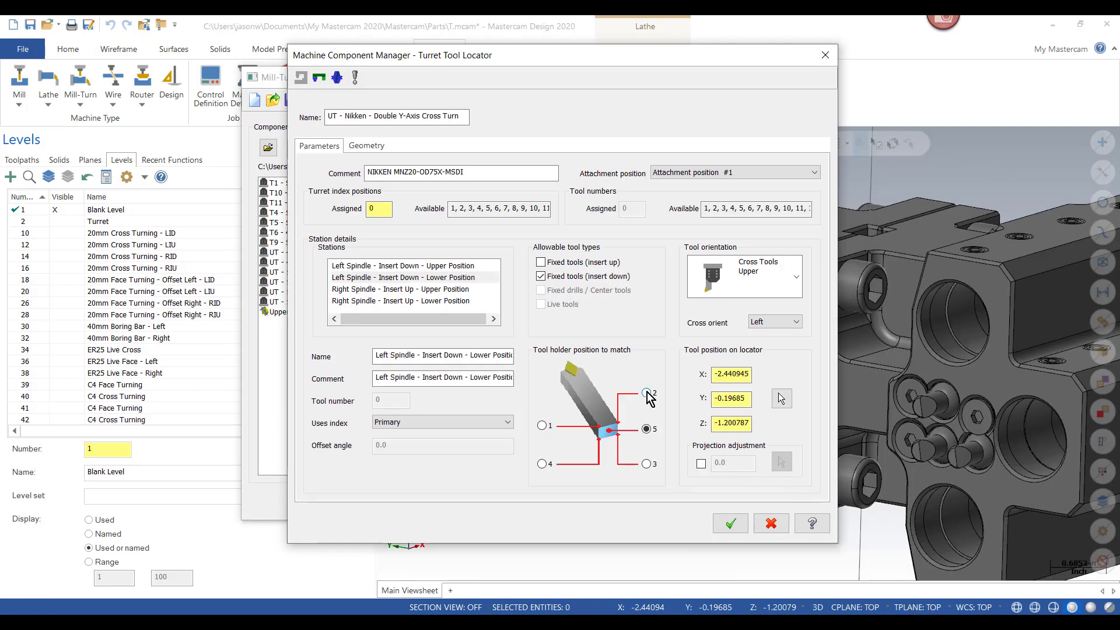
left_click(647, 392)
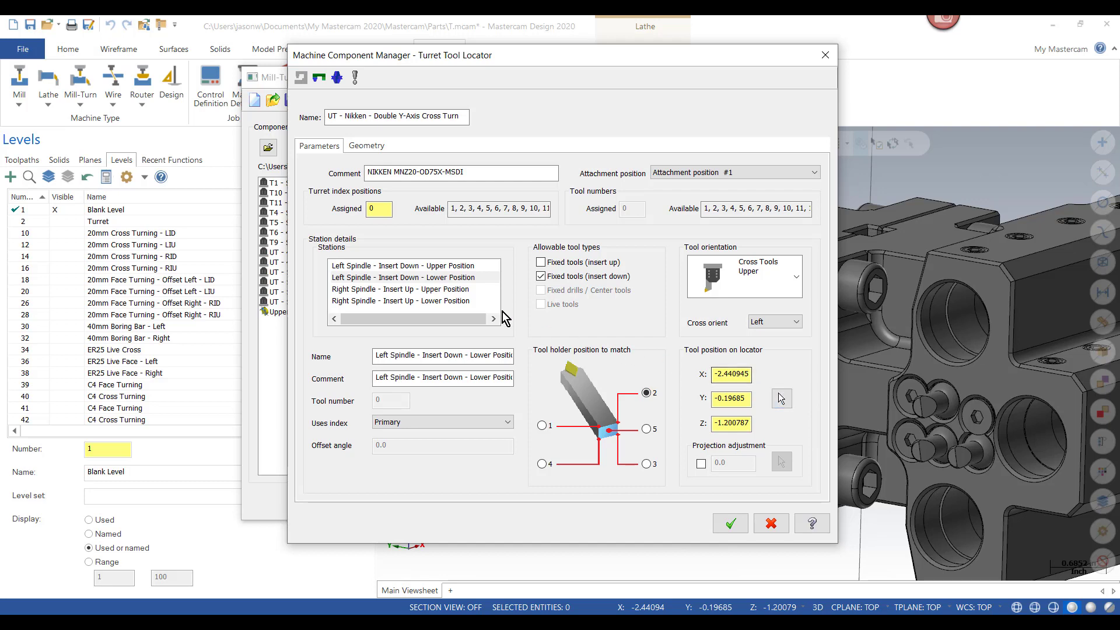
- For both Right Spindle - Insert Up stations, set the tool positions at the opposite side's upper and lower slot corner points and match tool holder position 3
left_click(436, 290)
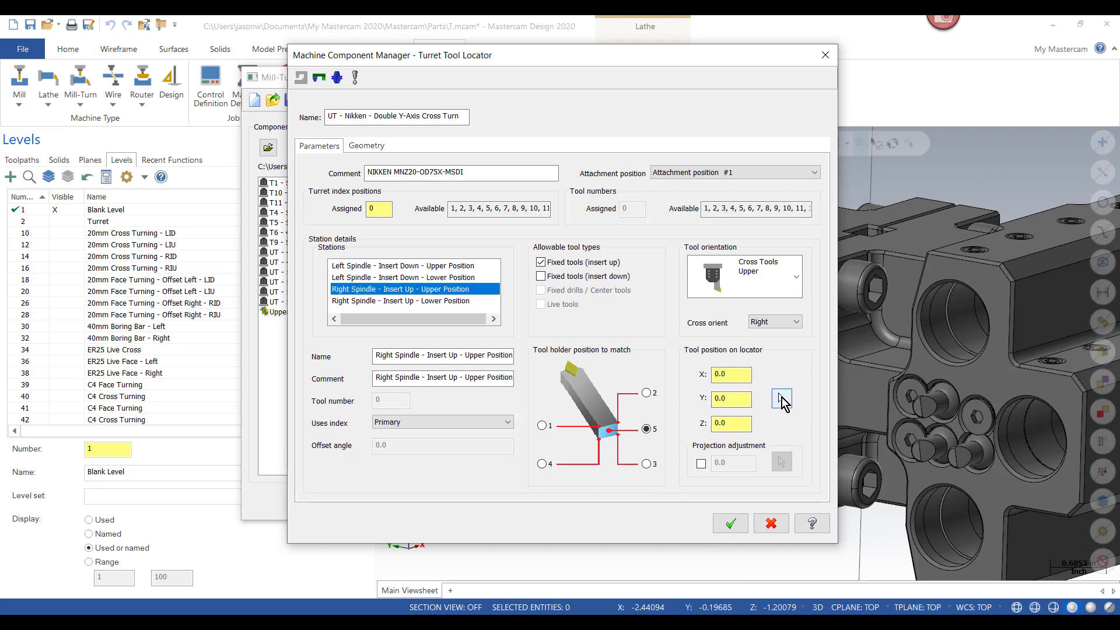
left_click(782, 400)
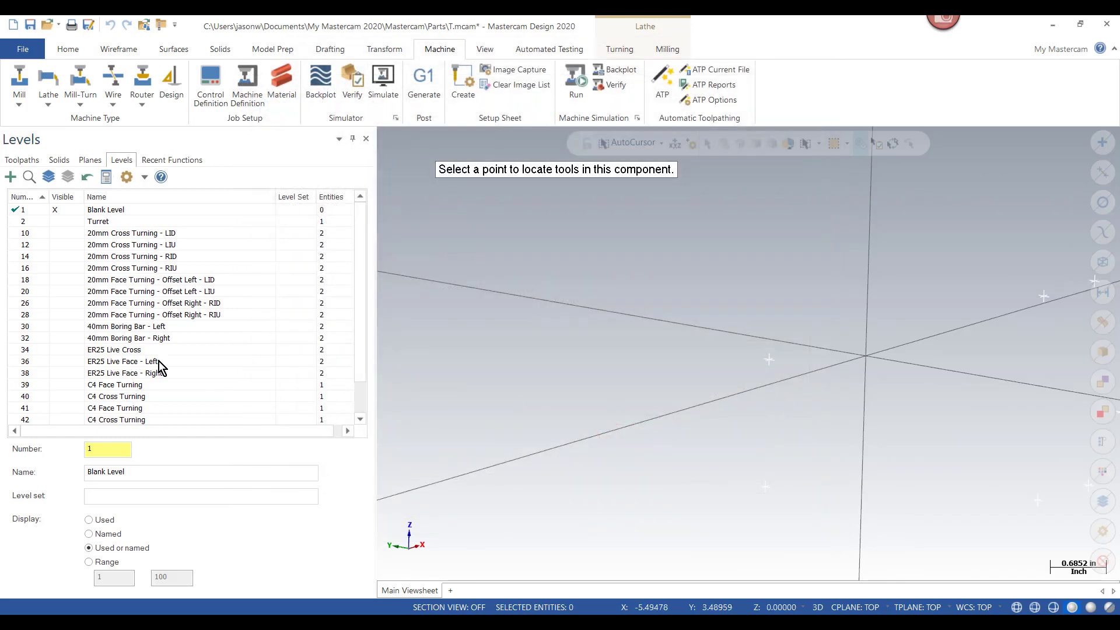
scroll(162, 367, "down", 1)
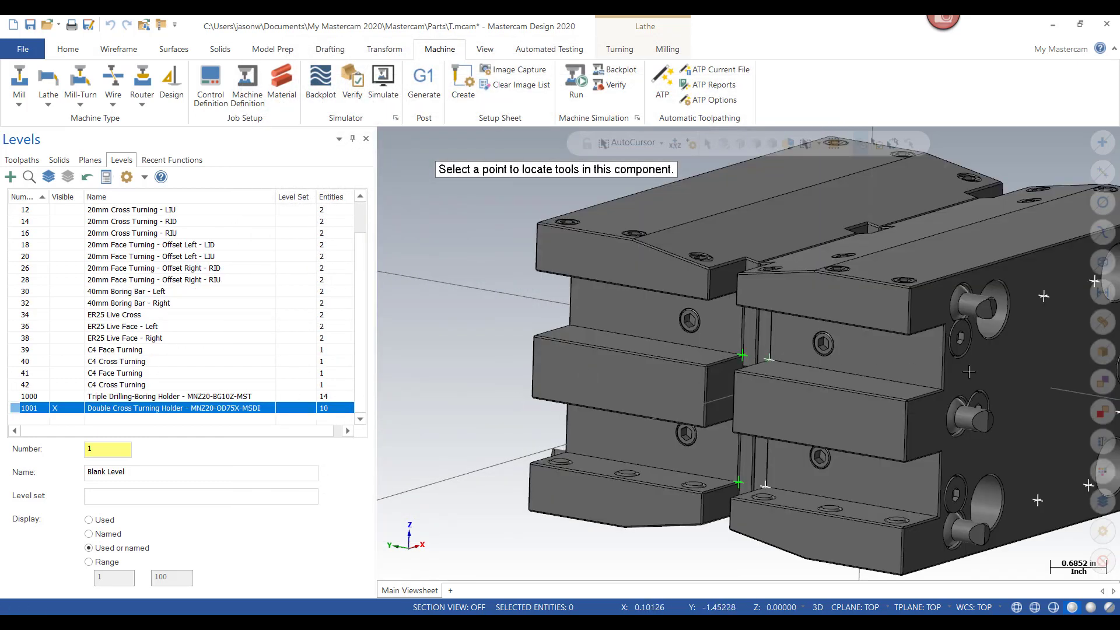
middle_click_drag(661, 370, 770, 350)
middle_click_drag(910, 394, 865, 355, "shift")
scroll(864, 354, "up", 2)
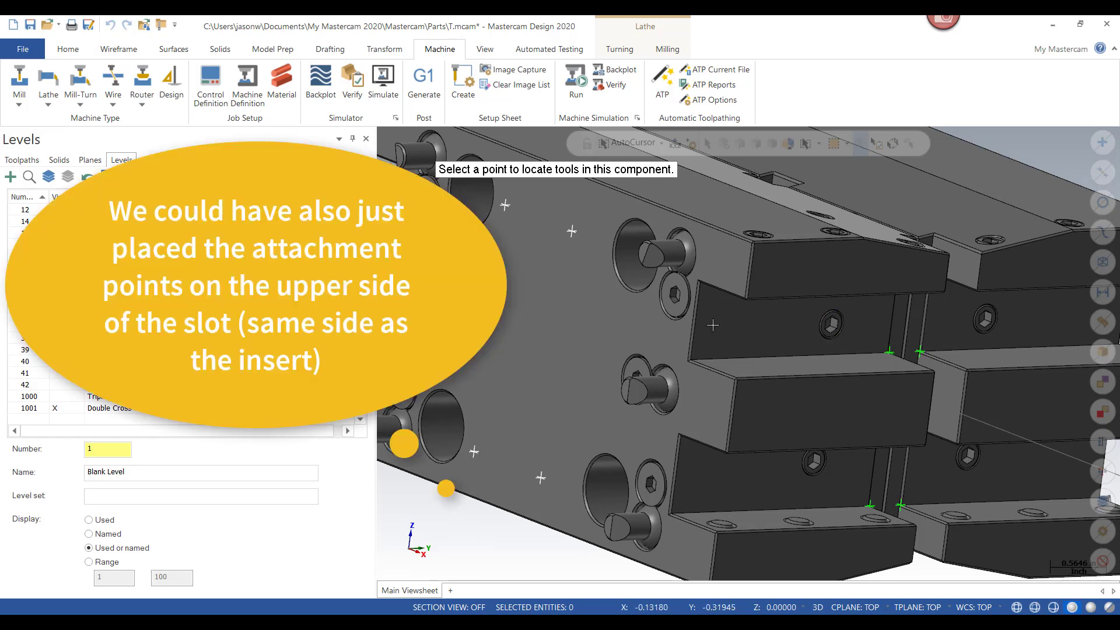
left_click(890, 353)
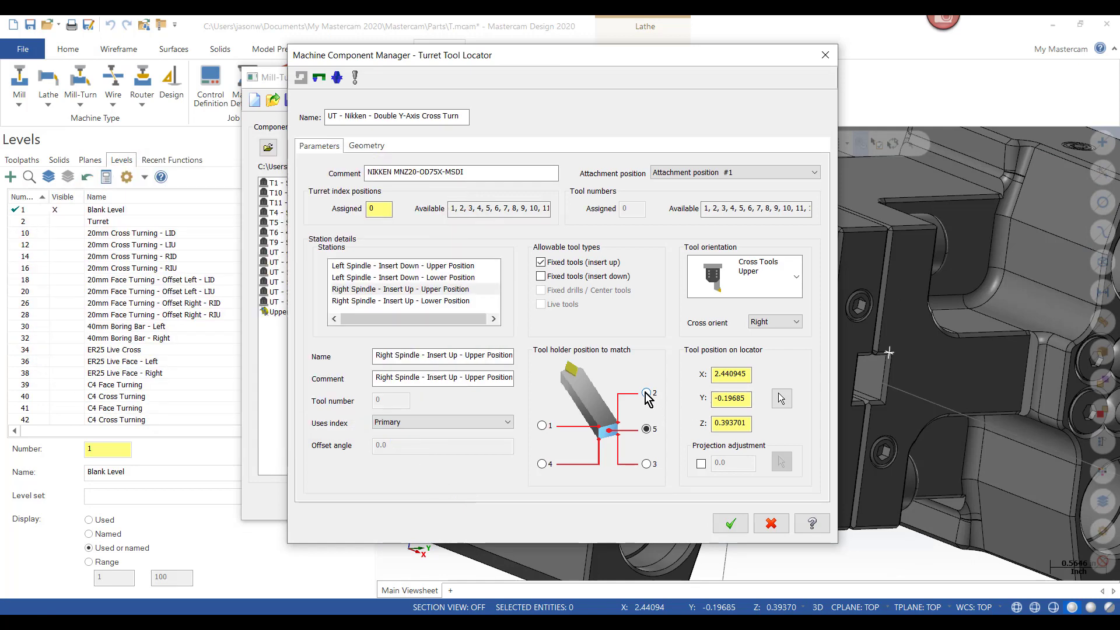
left_click(646, 393)
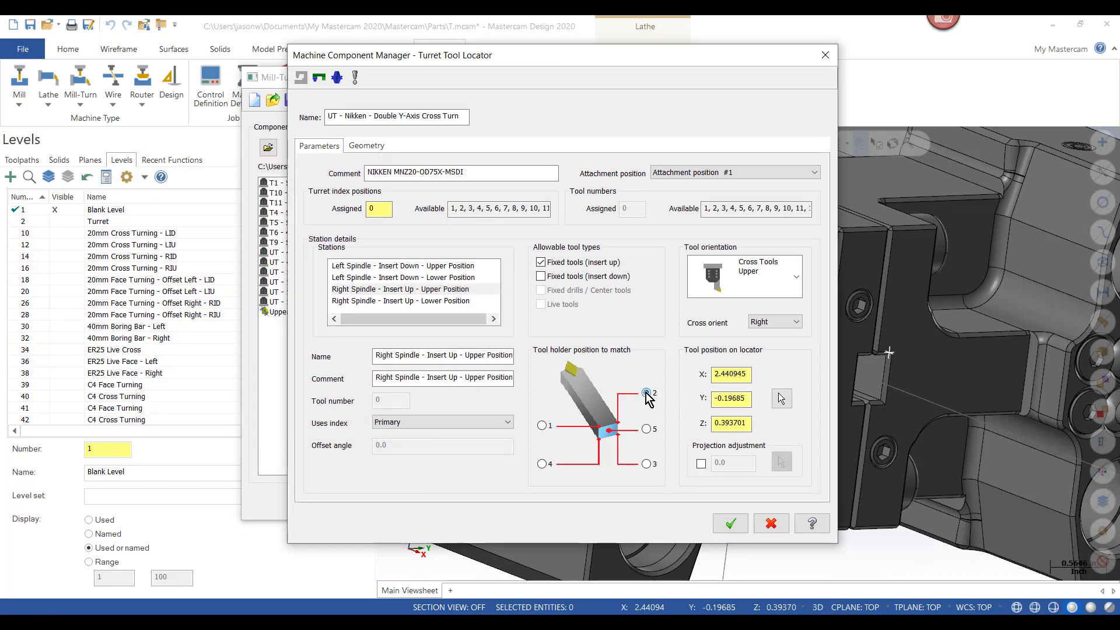
left_click(647, 464)
left_click(445, 301)
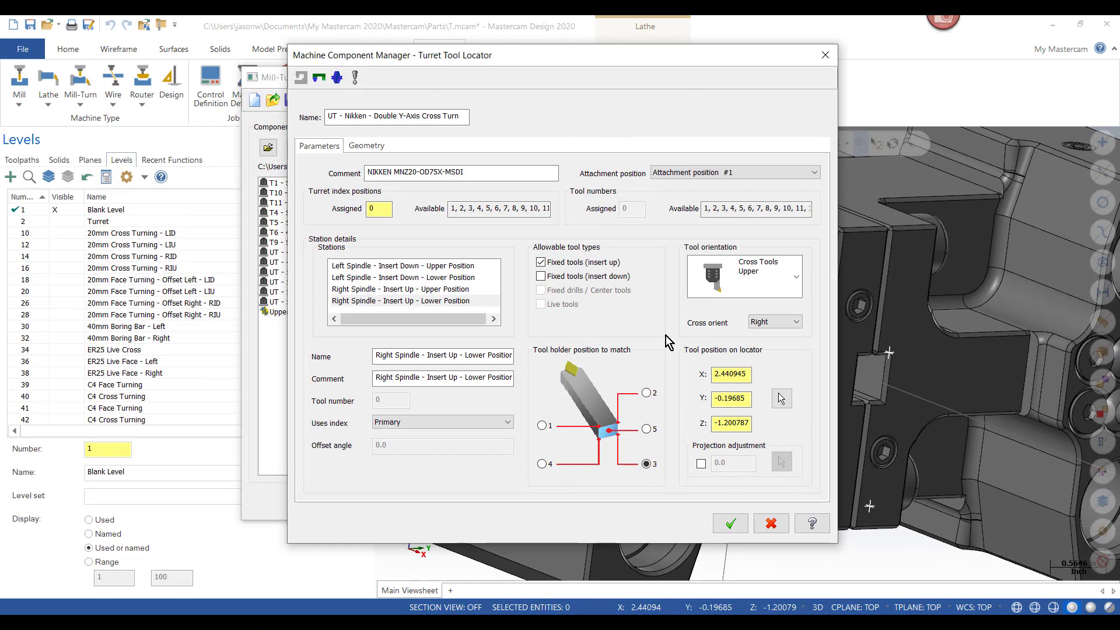
- Assign the level 1001 double cross turning holder solid as the locator's solid entity geometry, set the component color from it and accept the locator
left_click(373, 146)
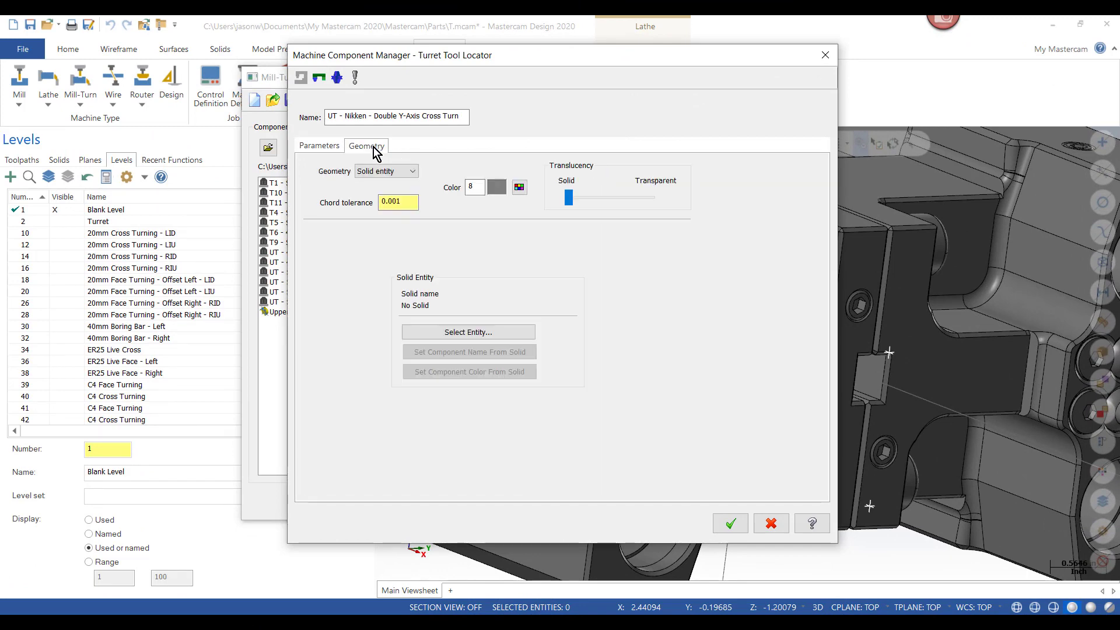
left_click(397, 169)
left_click(397, 169)
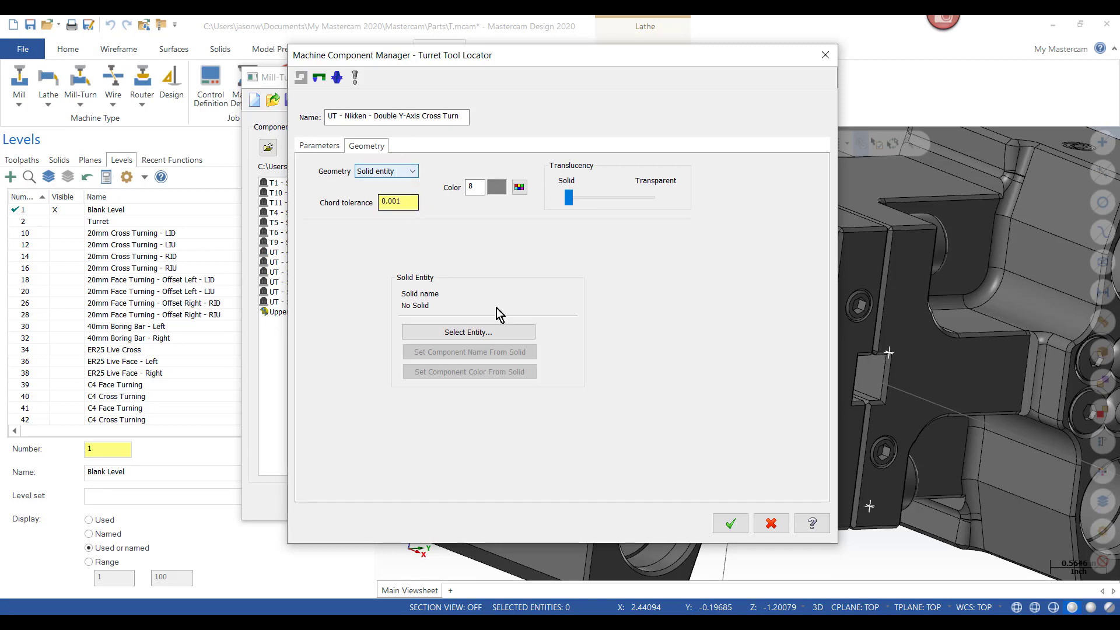
left_click(493, 333)
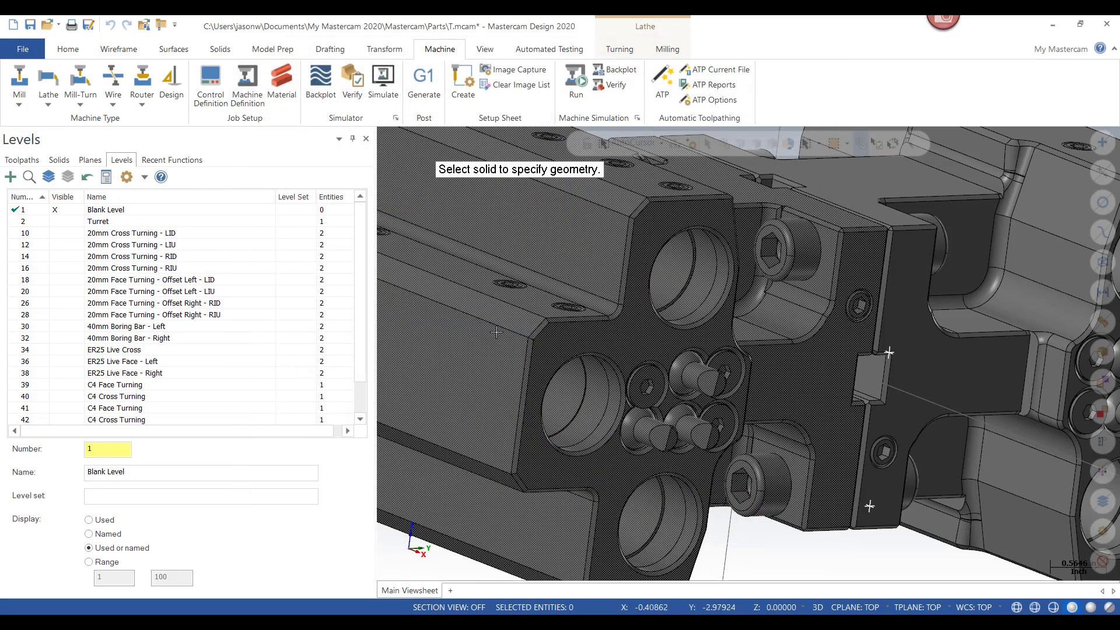
scroll(194, 362, "down", 1)
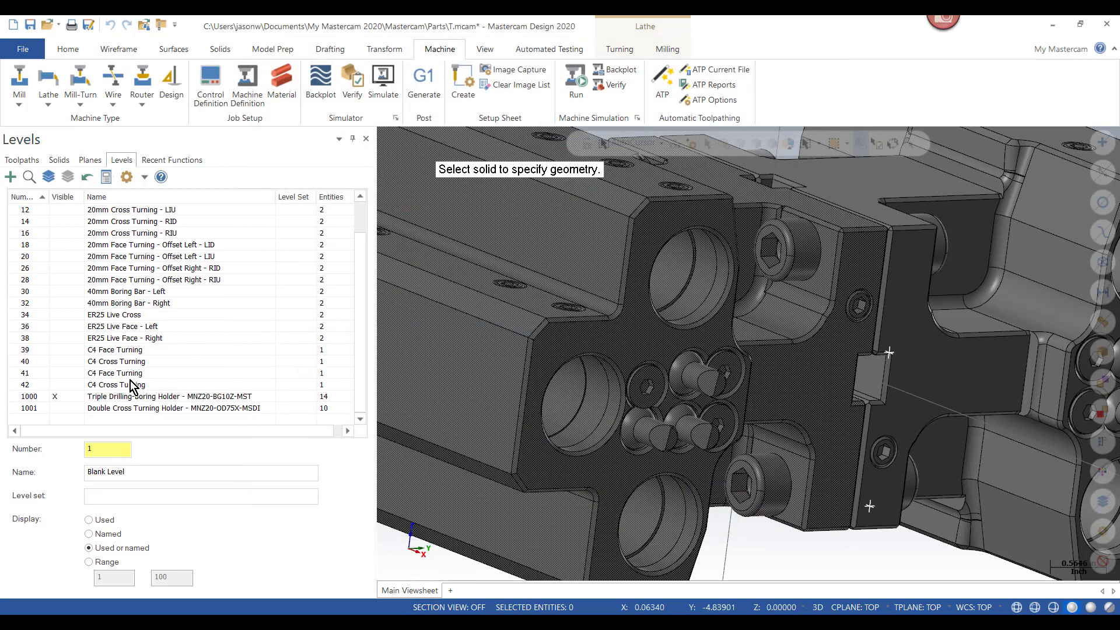
left_click(63, 398)
left_click(64, 408)
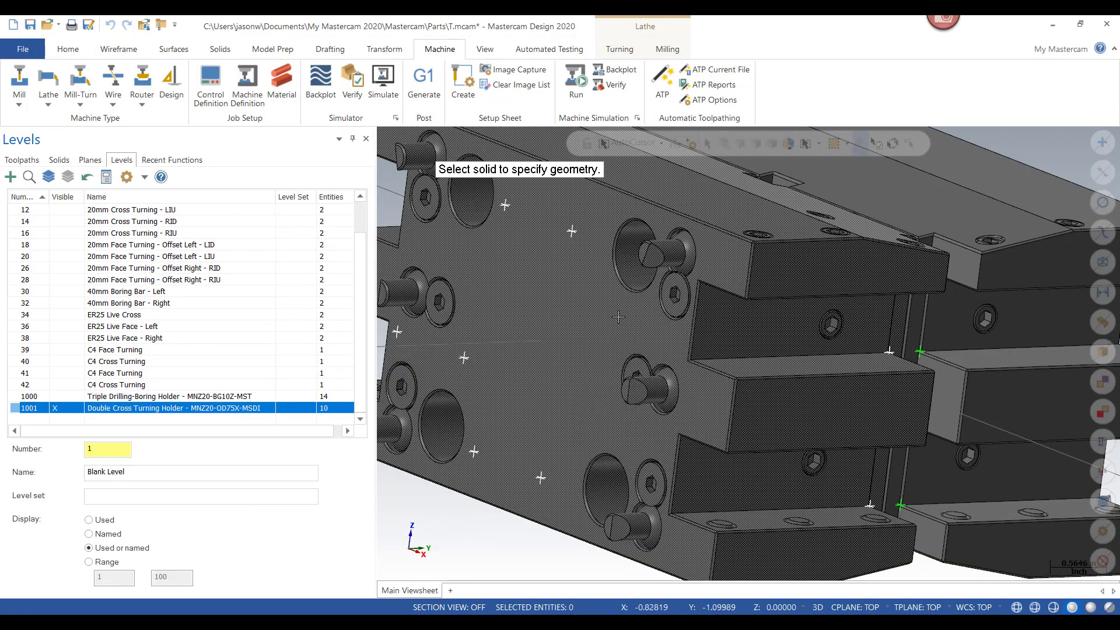
left_click(629, 370)
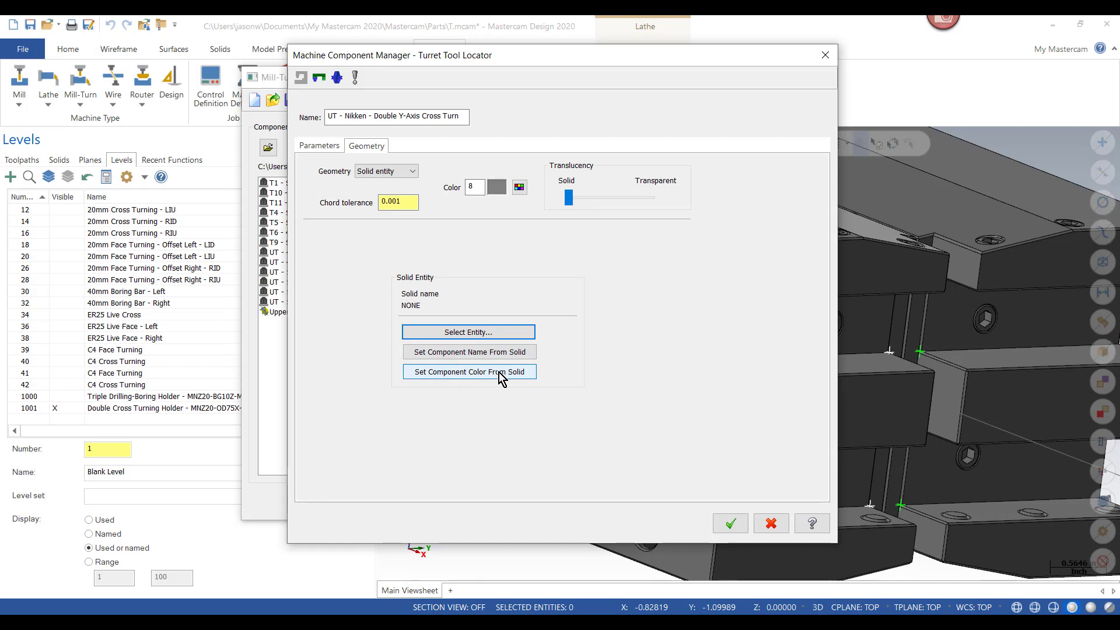
left_click(499, 373)
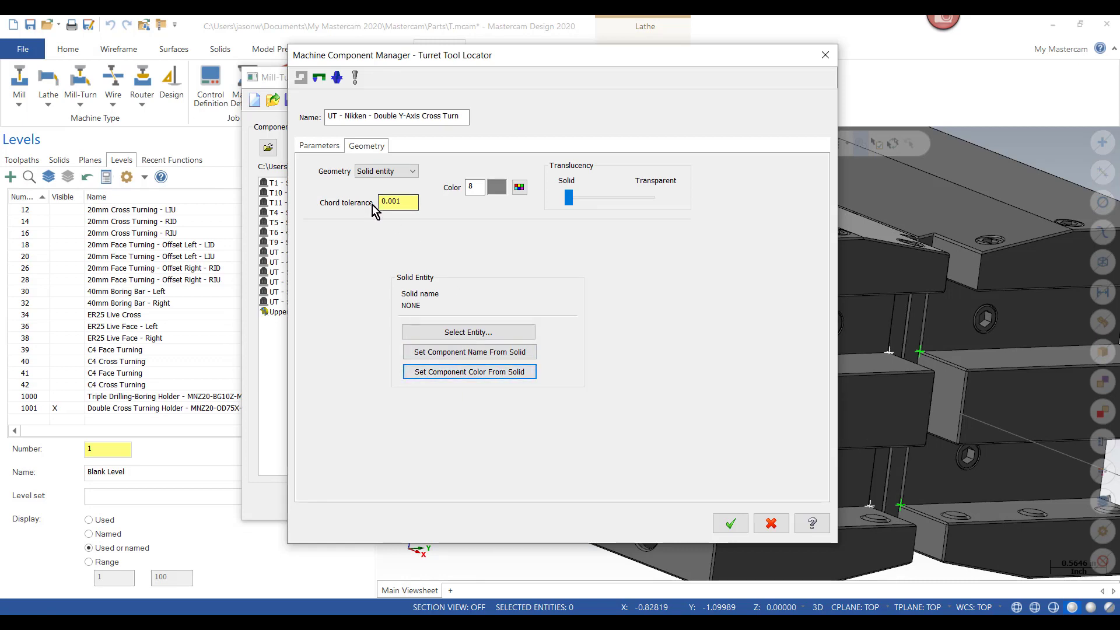
left_click(730, 523)
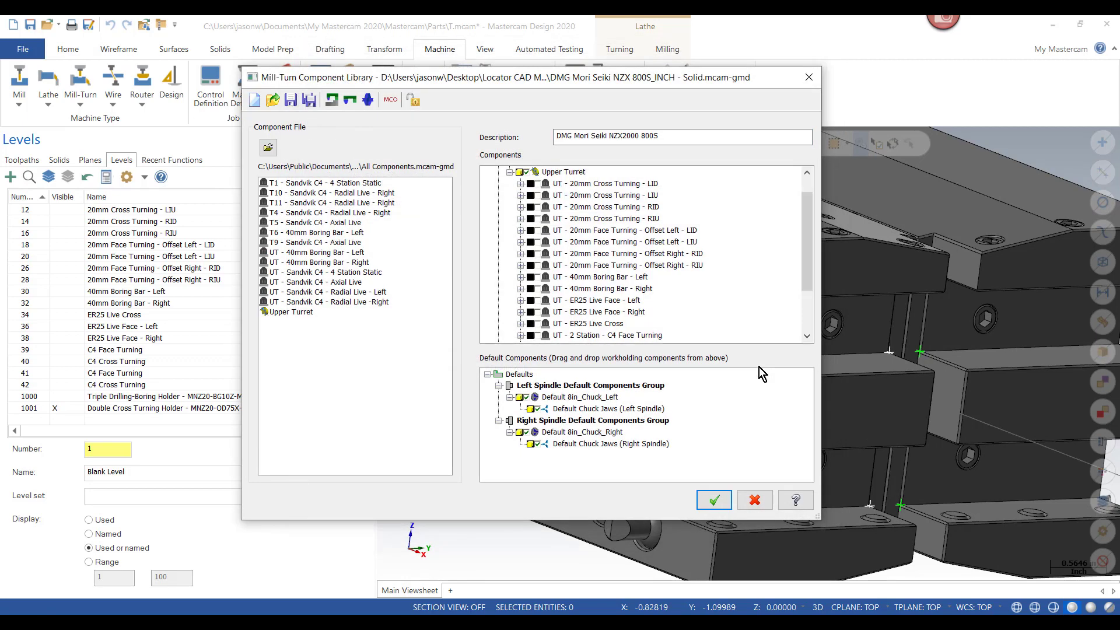
- View the UT - Nikken - Double Y-Axis Cross Turn locator together with its parent turret and inspect how it is mounted
scroll(714, 286, "down", 2)
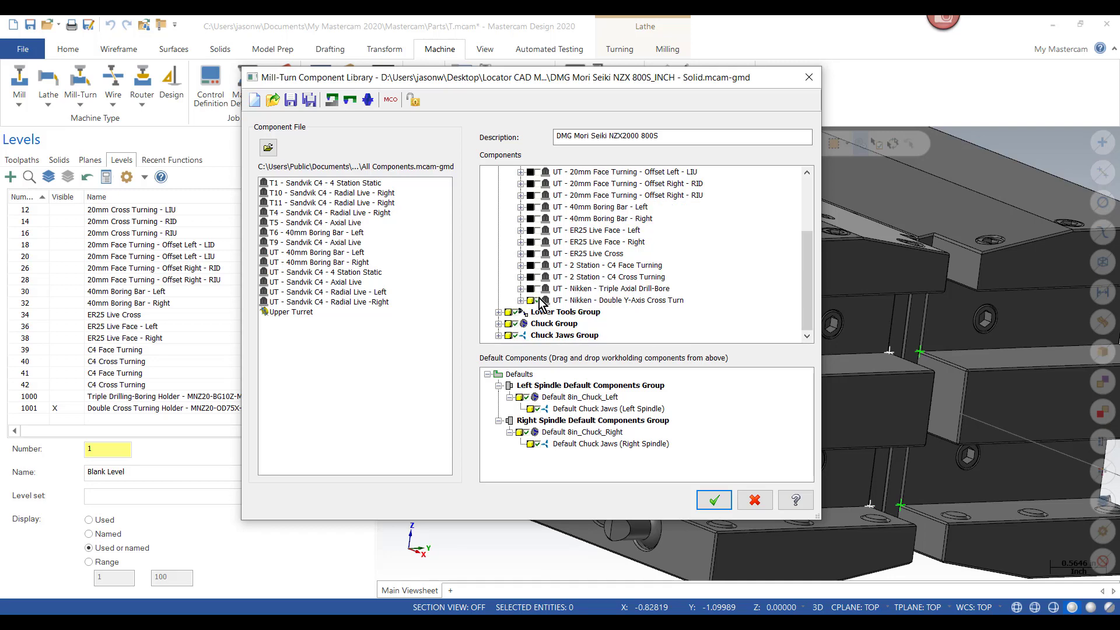
right_click(623, 303)
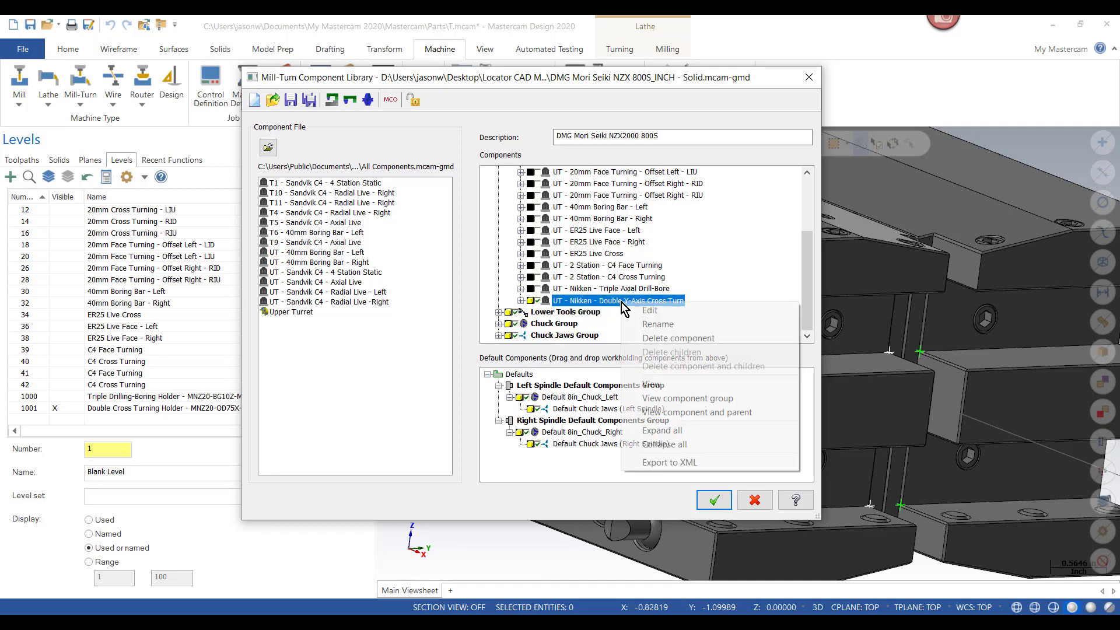
left_click(701, 413)
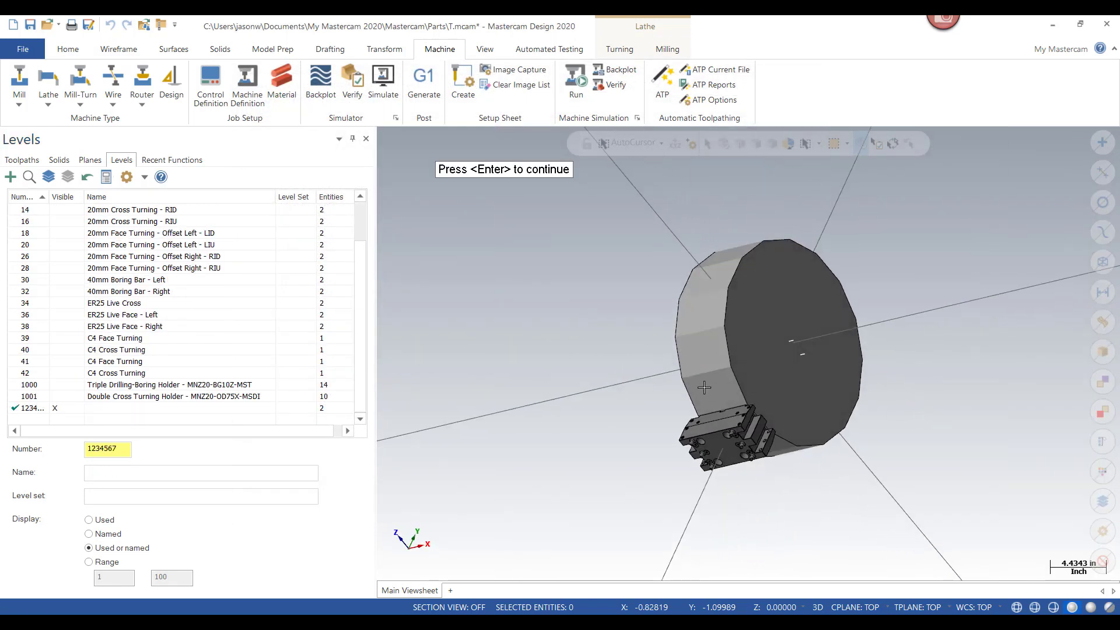
scroll(717, 393, "up", 5)
mouse_move(732, 400)
middle_mouse_down()
mouse_move(854, 419)
mouse_move(832, 380)
mouse_move(752, 353)
mouse_move(734, 371)
middle_mouse_up()
key("Return")
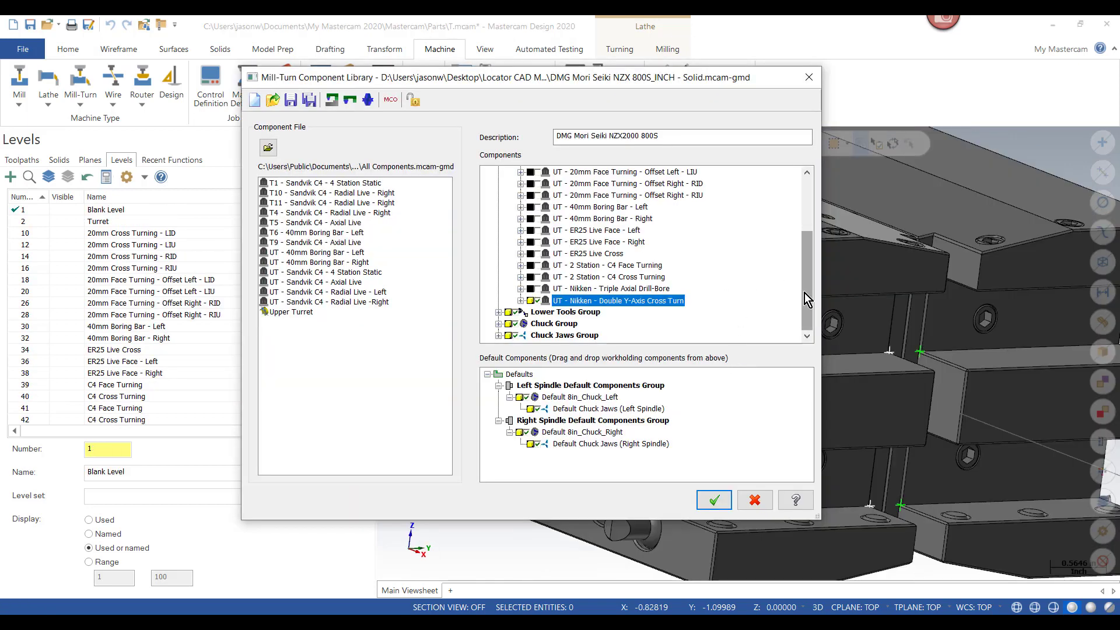
mouse_move(807, 286)
left_mouse_down()
mouse_move(810, 237)
mouse_move(808, 273)
left_mouse_up()
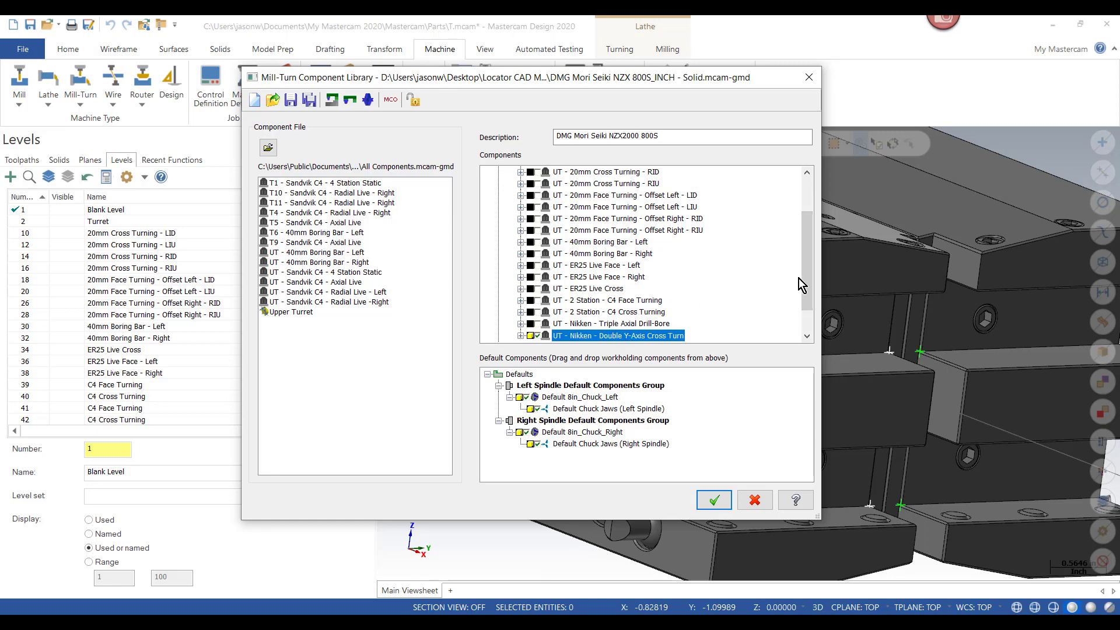
- Collapse the component library tree and save the library as the solid version
scroll(807, 280, "down", 1)
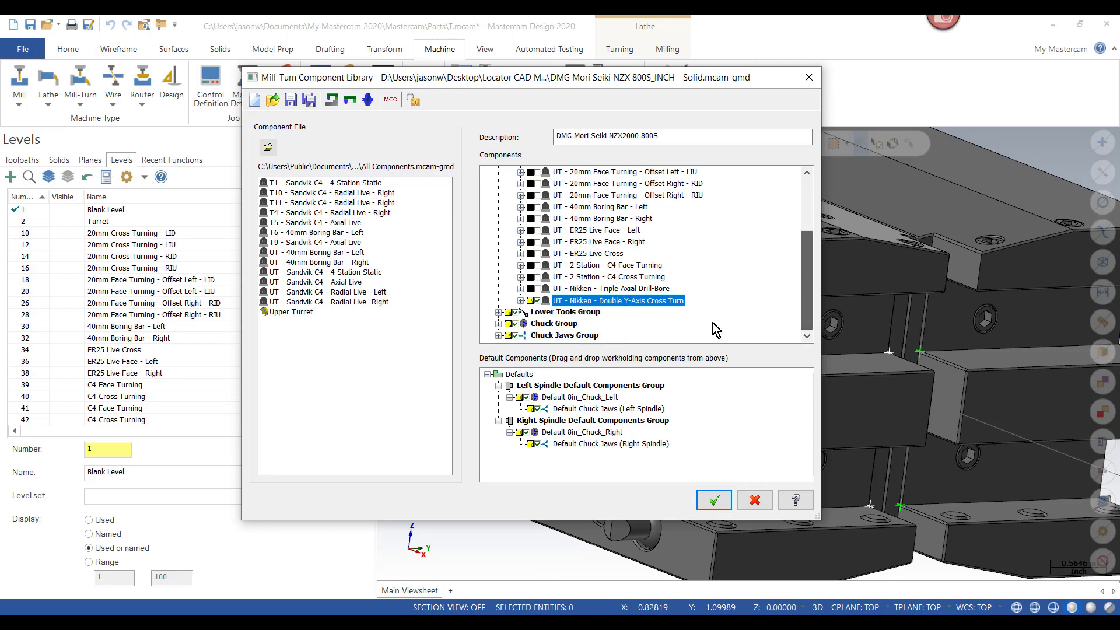
left_click(499, 312)
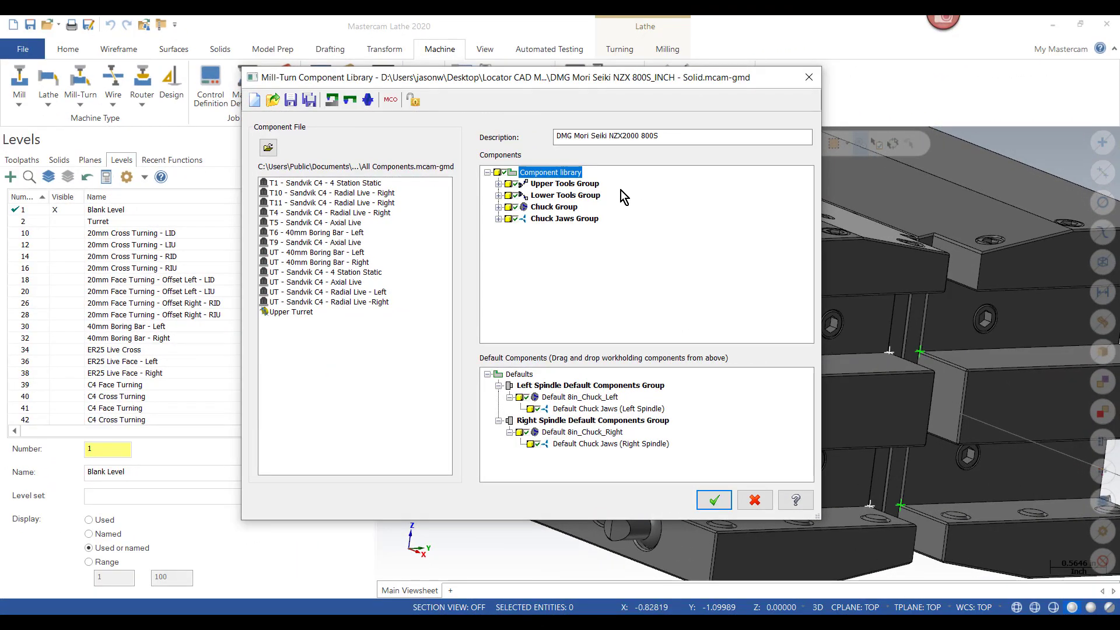
left_click(294, 102)
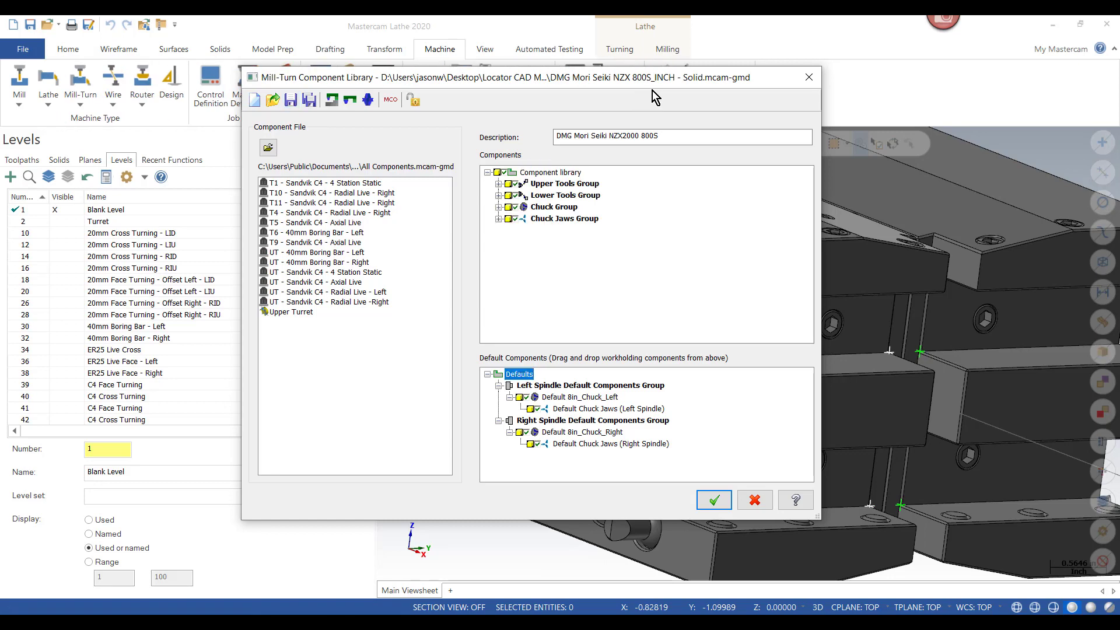
- Convert the library's solids to MCO meshes with a tessellation tolerance of .0125, deleting the original geometry after replacement
left_click(389, 104)
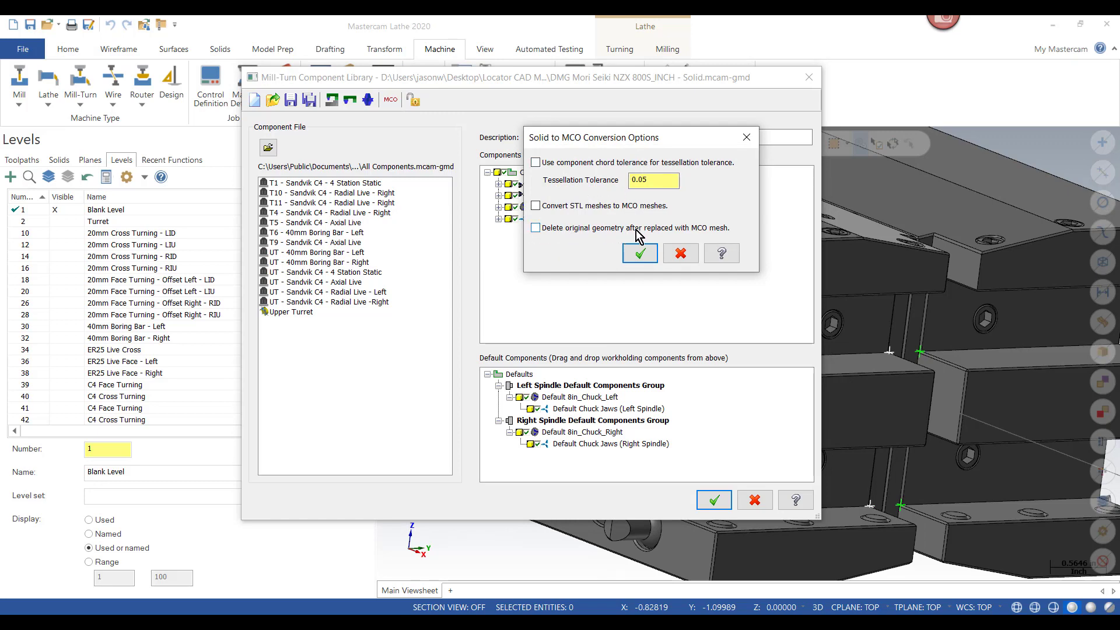
left_click(536, 229)
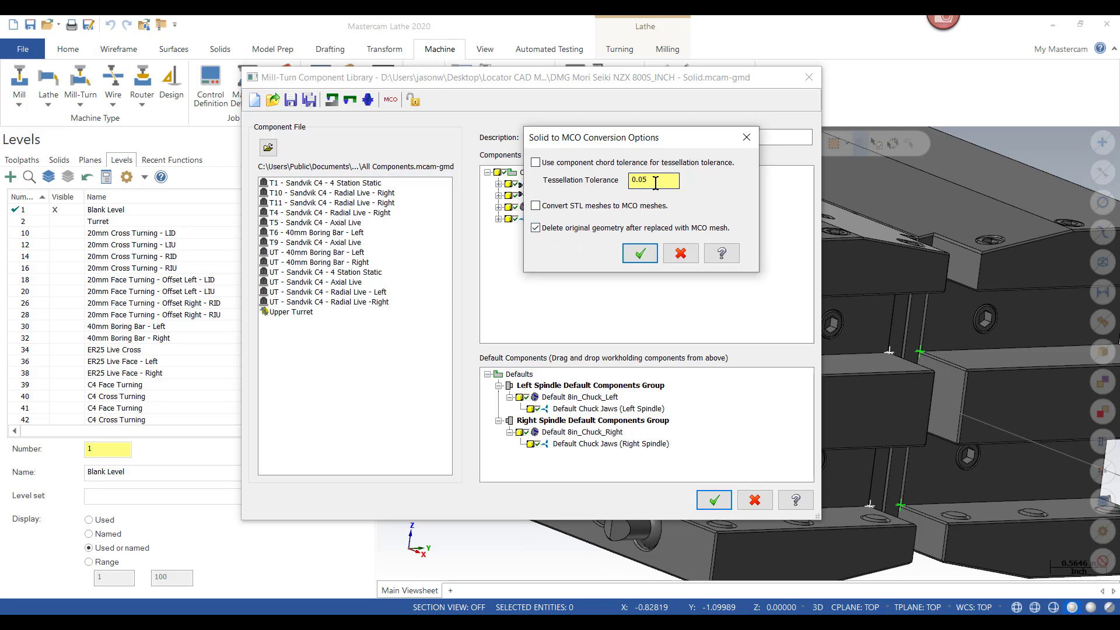
left_click_drag(648, 183, 630, 199)
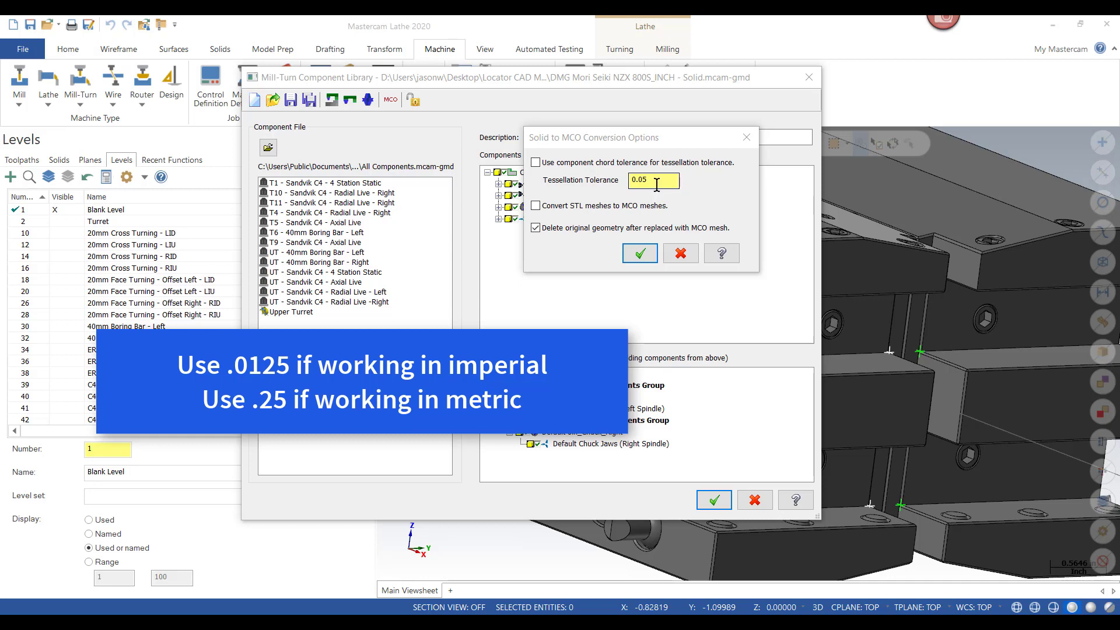
double_click(650, 182)
type(".0")
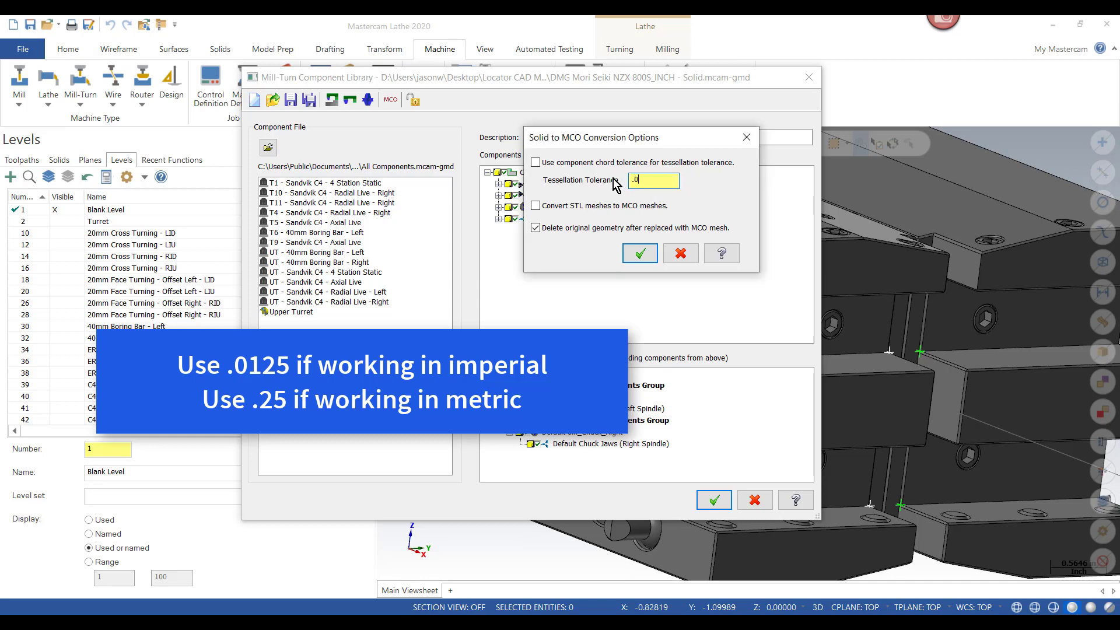
type("125")
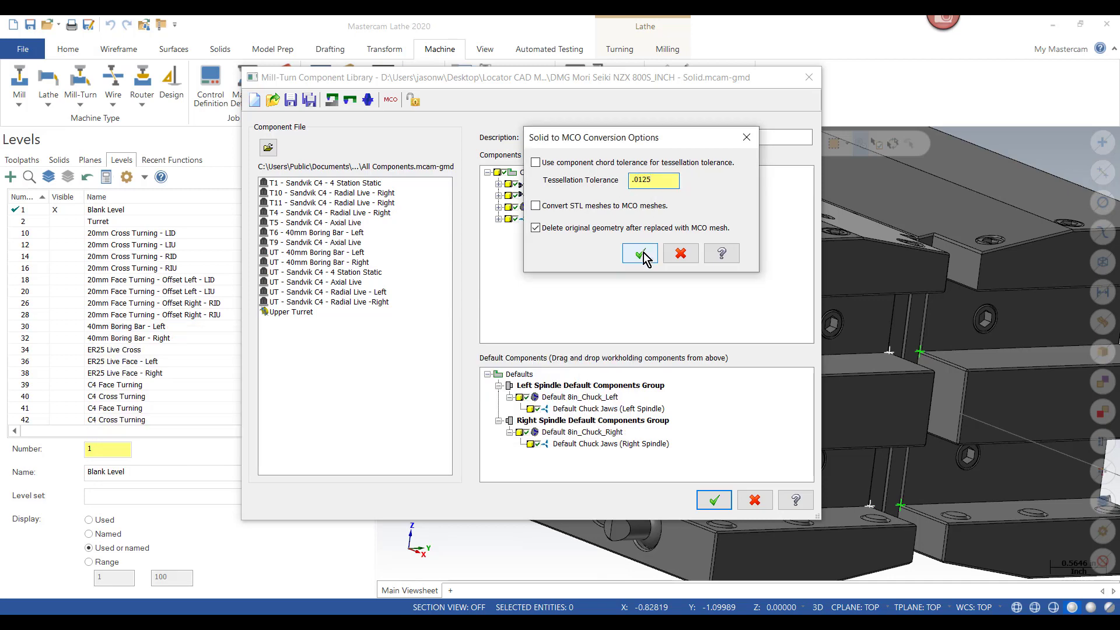
left_click(643, 256)
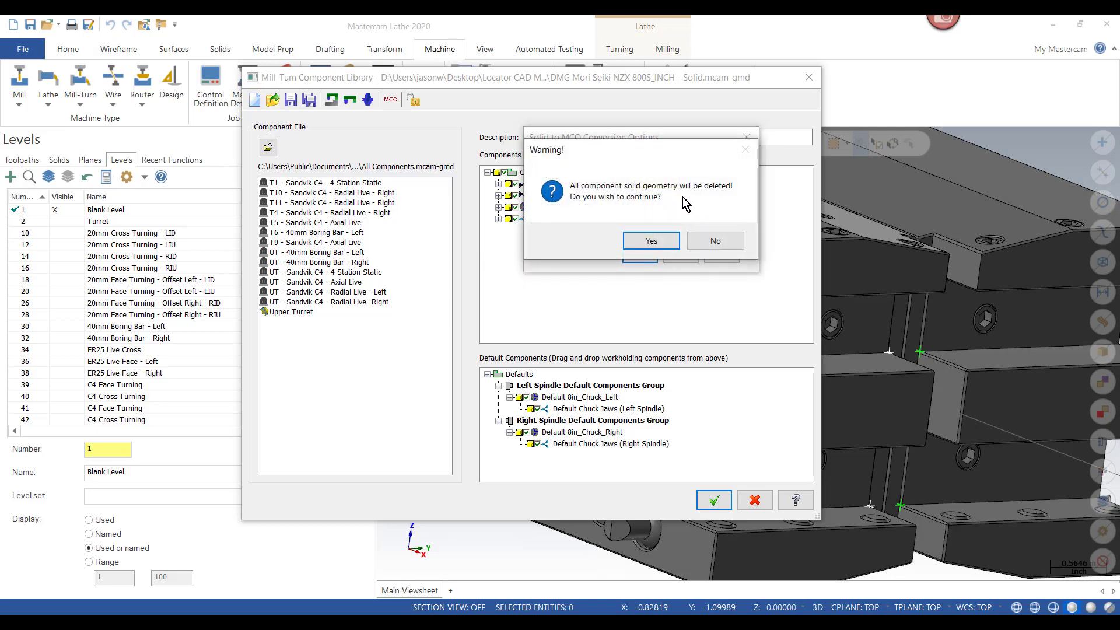
left_click(654, 240)
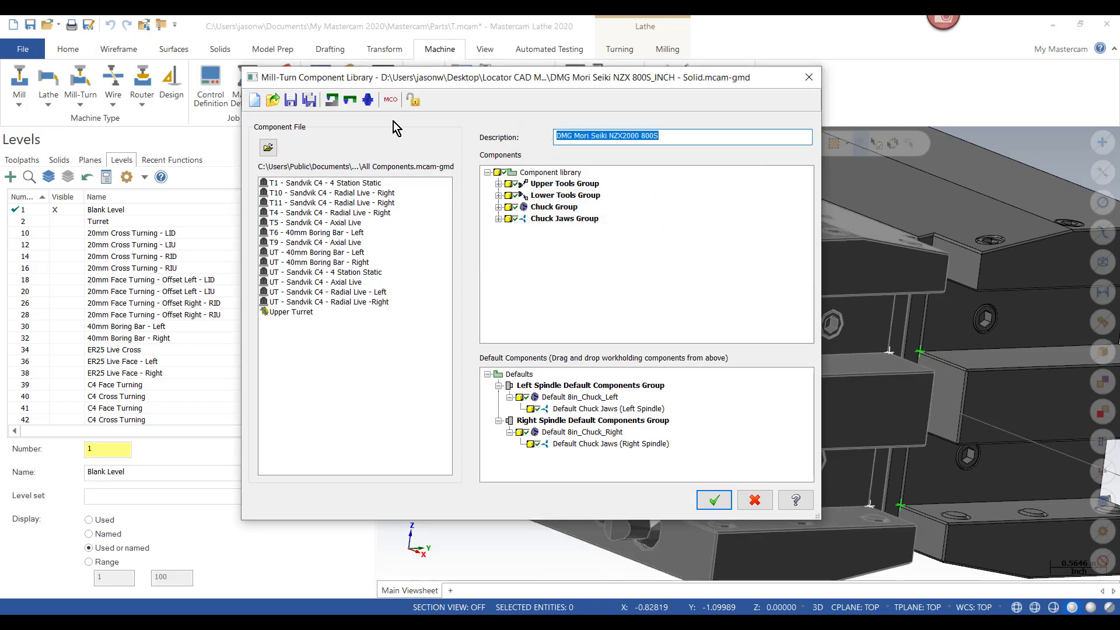
- Save the mesh version of the component library in the NZX folder as DMG Mori Seiki NZX 800S_INCH.mcam-gmd
left_click(310, 103)
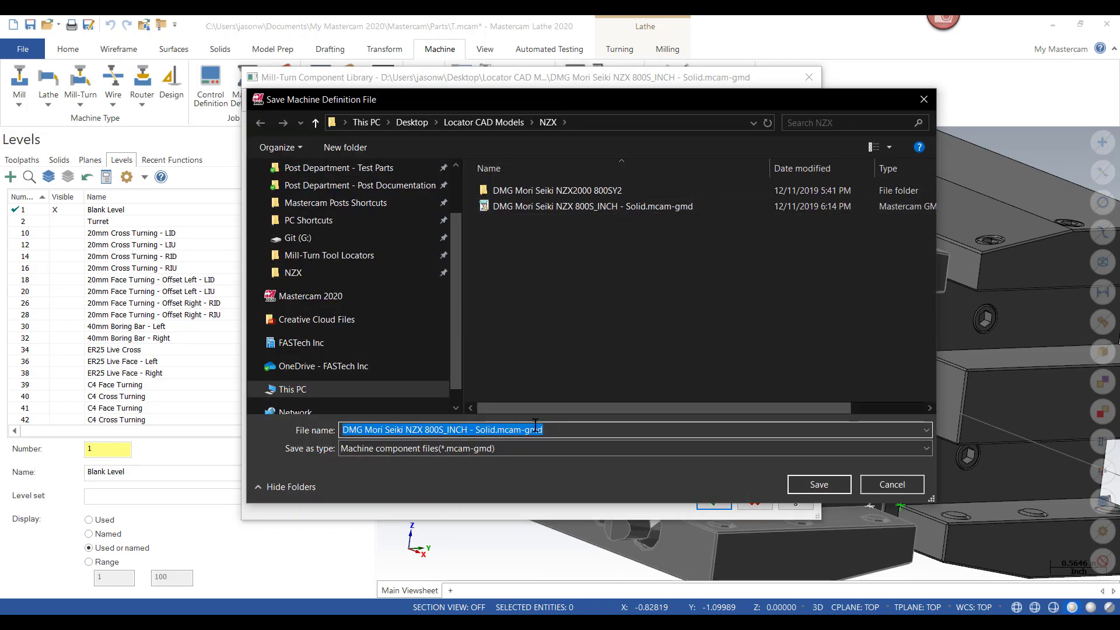
left_click(467, 430)
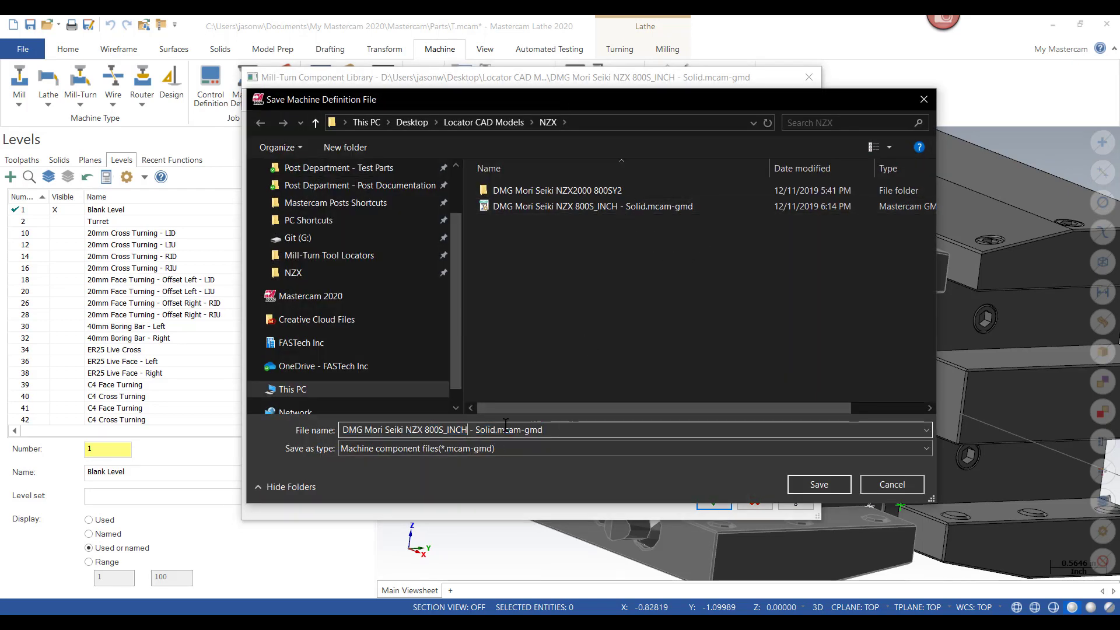
key("Delete")
key("Delete")
key("Delete")
key("Delete")
key("Delete")
key("Delete")
key("Delete")
key("Delete")
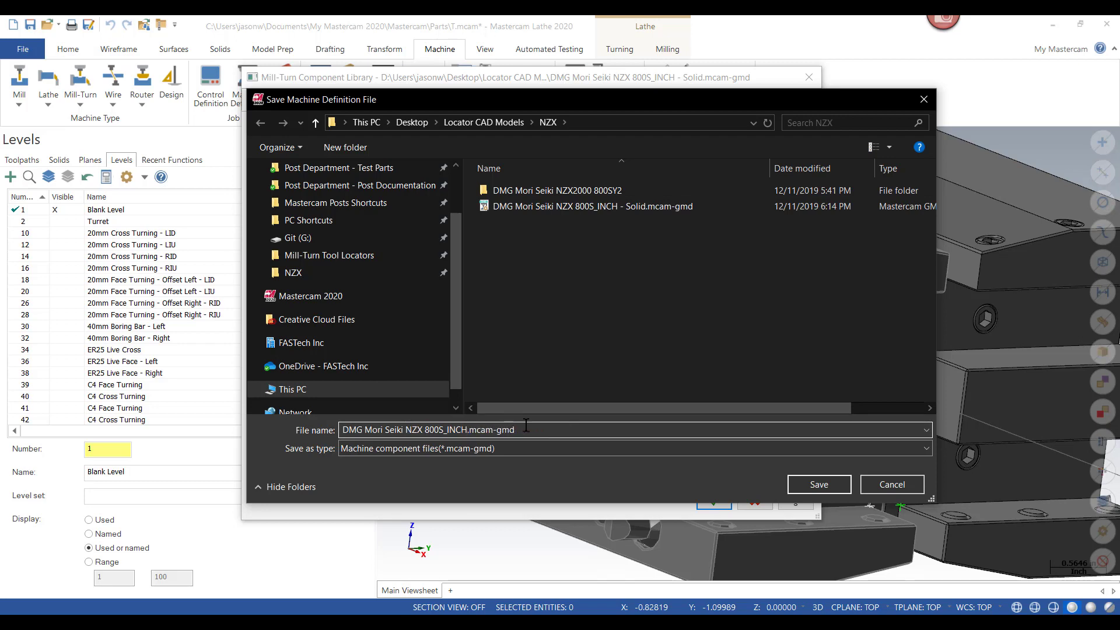
left_click(831, 489)
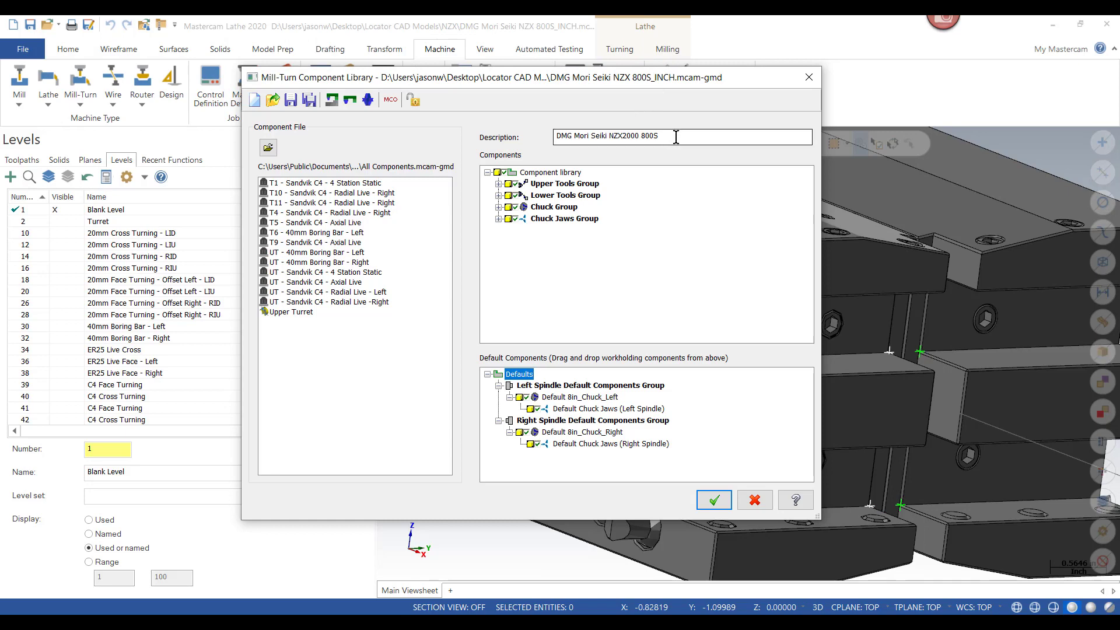
- Convert the whole component library's units to metric
right_click(555, 178)
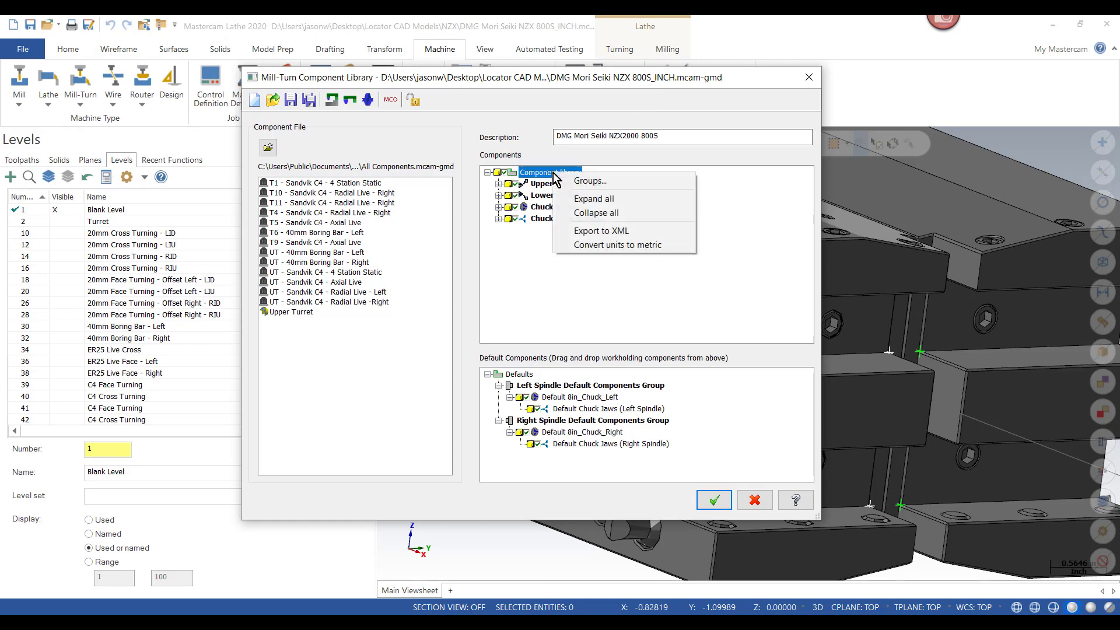
left_click(610, 245)
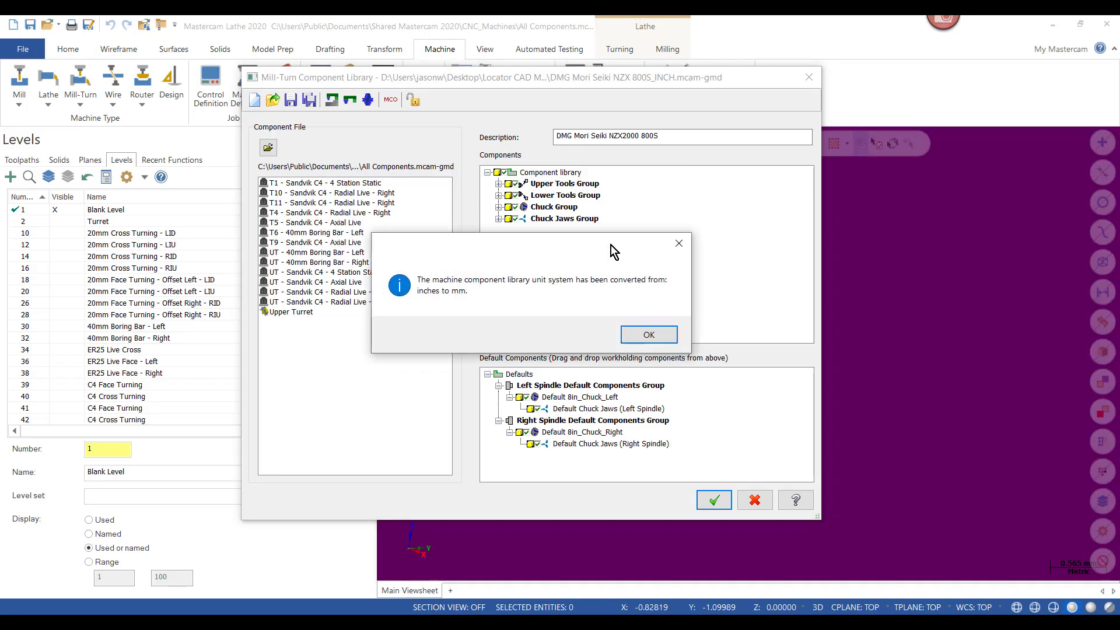
left_click(649, 333)
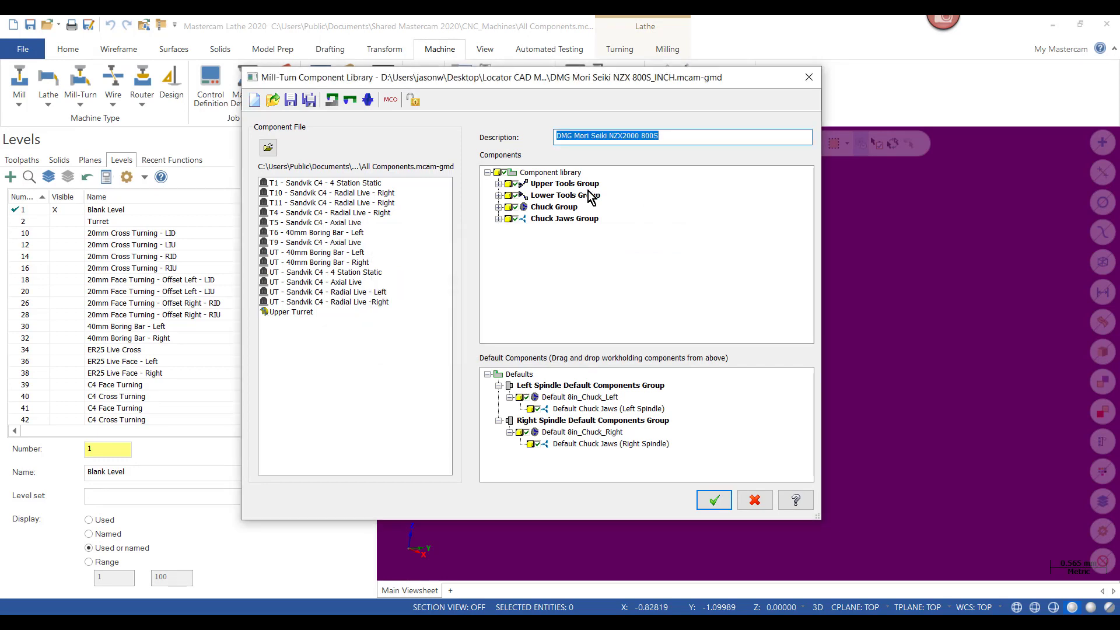
- Save the metric library in the NZX folder as DMG Mori Seiki NZX 800S_MM.mcam-gmd and close the component library
left_click(308, 96)
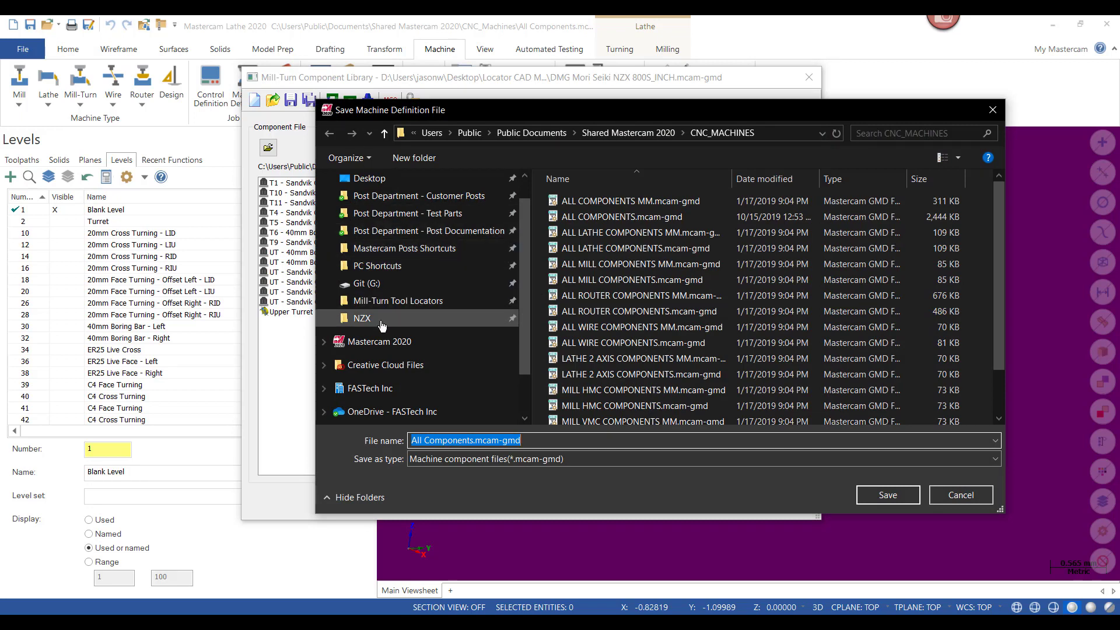
left_click(361, 318)
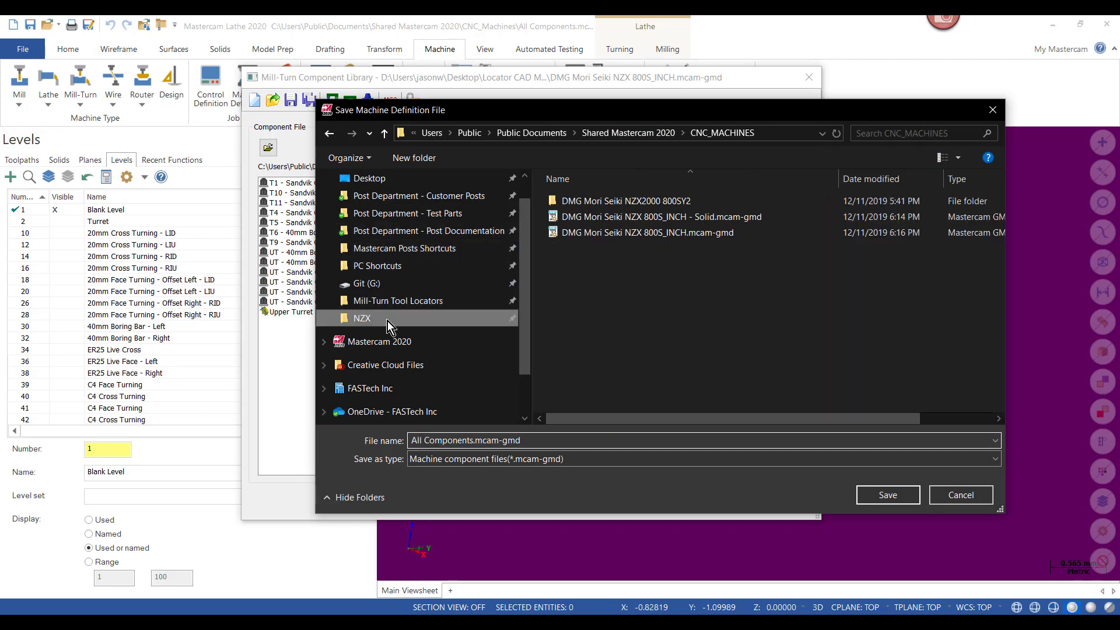
left_click(653, 232)
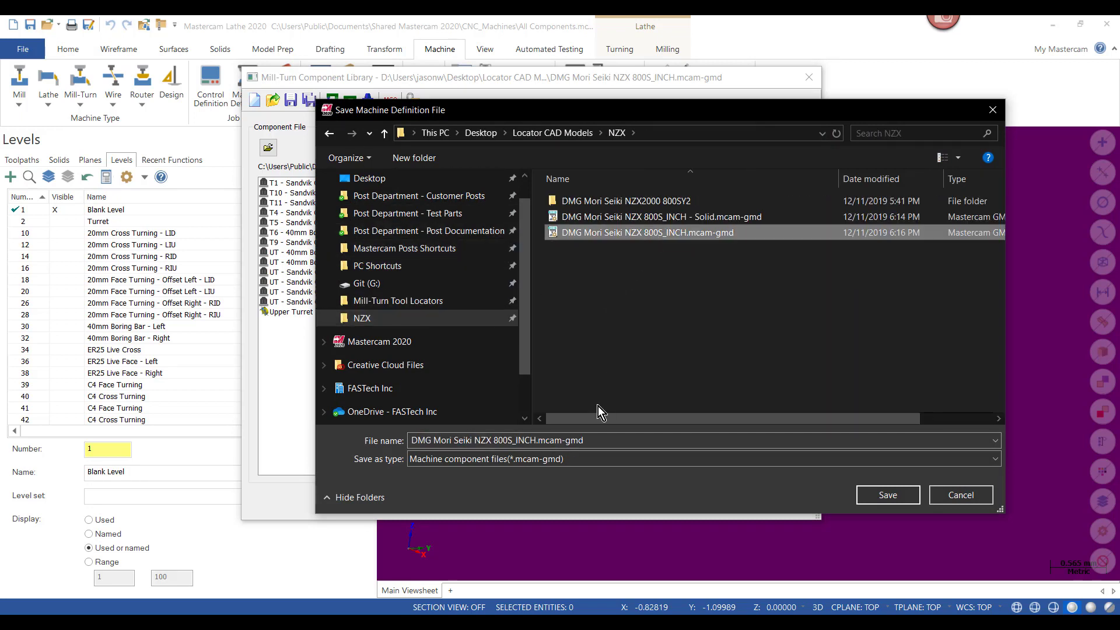
left_click(515, 443)
left_click(517, 441)
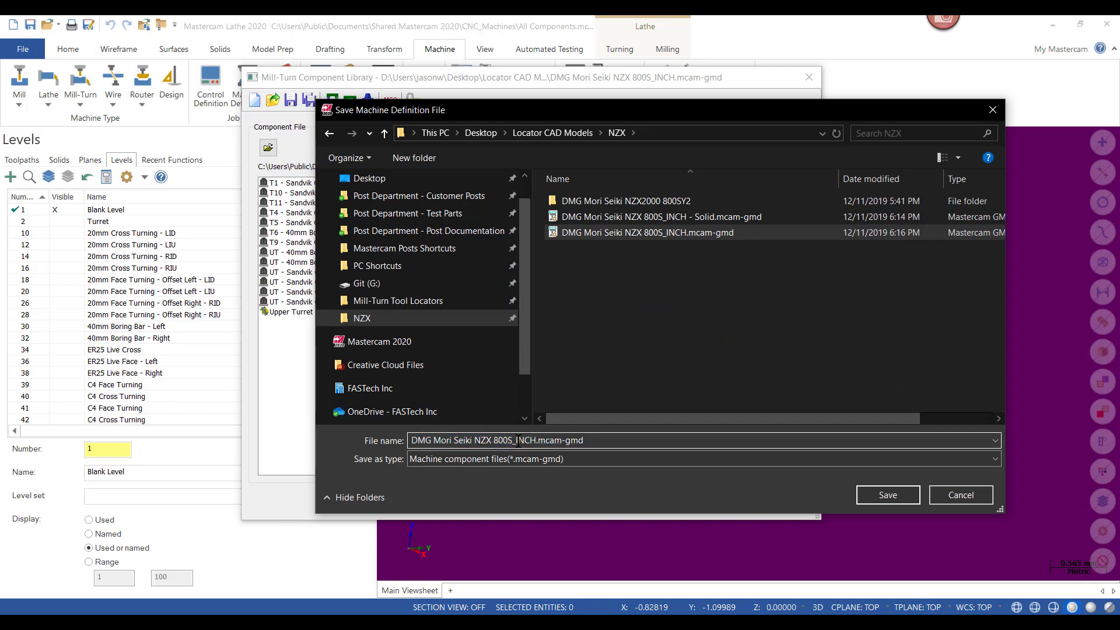
key("Delete")
key("Delete")
key("Delete")
key("Delete")
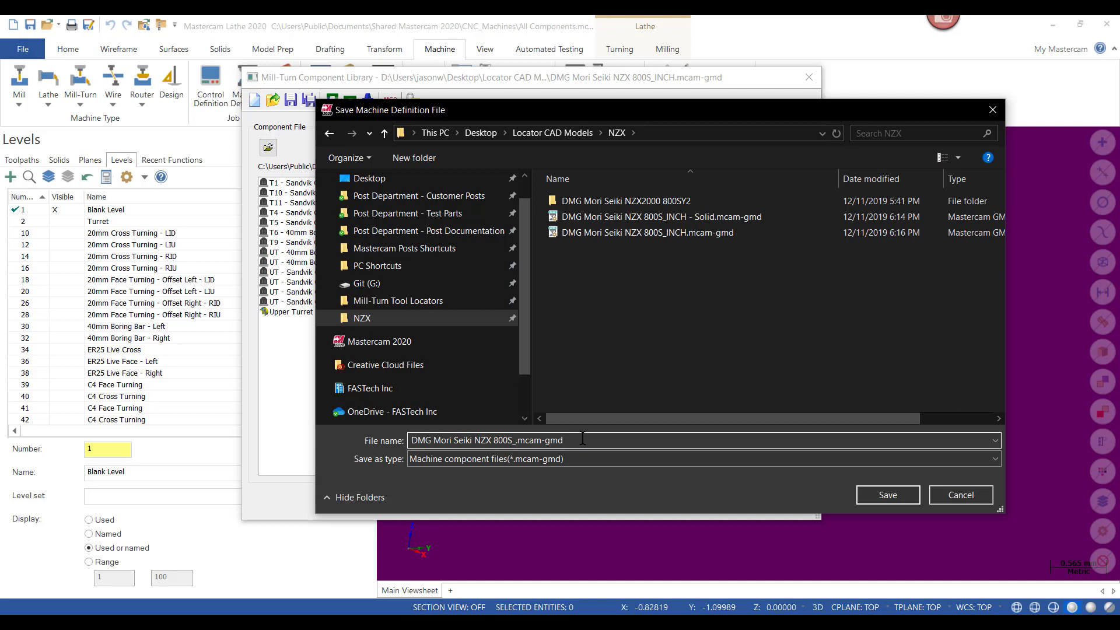
type("mm")
key("BackSpace")
key("BackSpace")
type("MM")
key("Return")
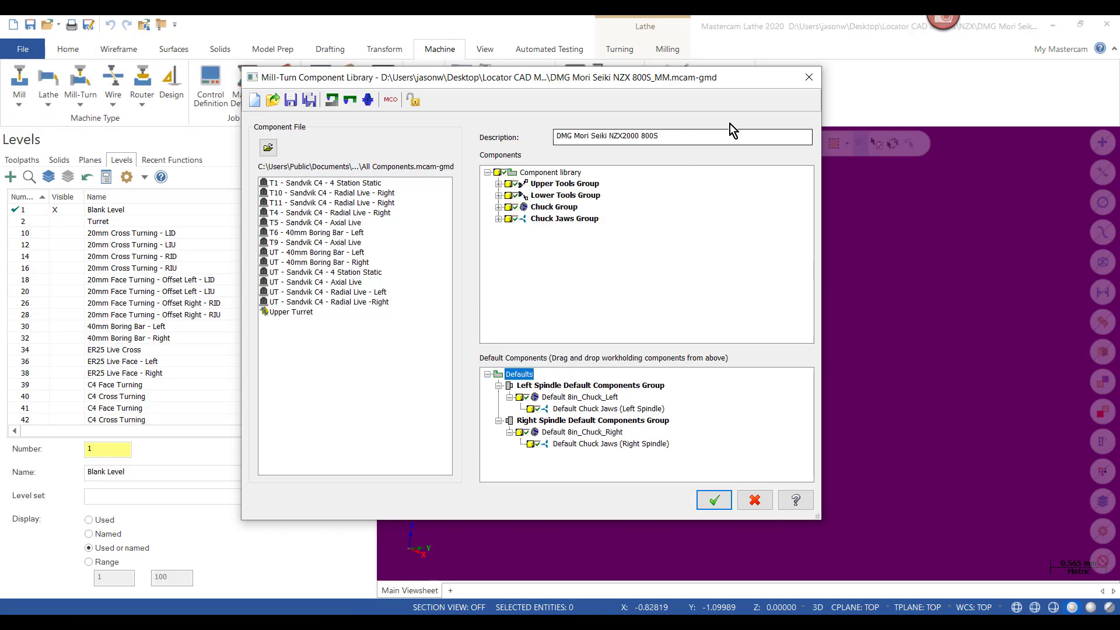
left_click(808, 78)
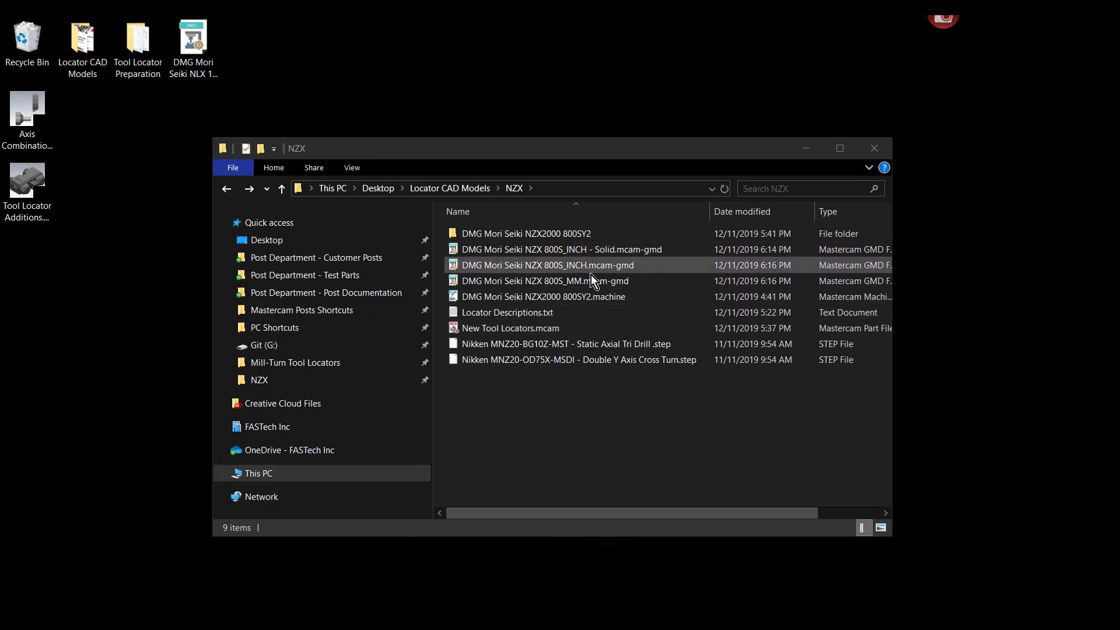
- Open DMG Mori Seiki NZX2000 800SY2.machine from the NZX folder in Code Expert, then bring the NZX folder window back up
double_click(590, 296)
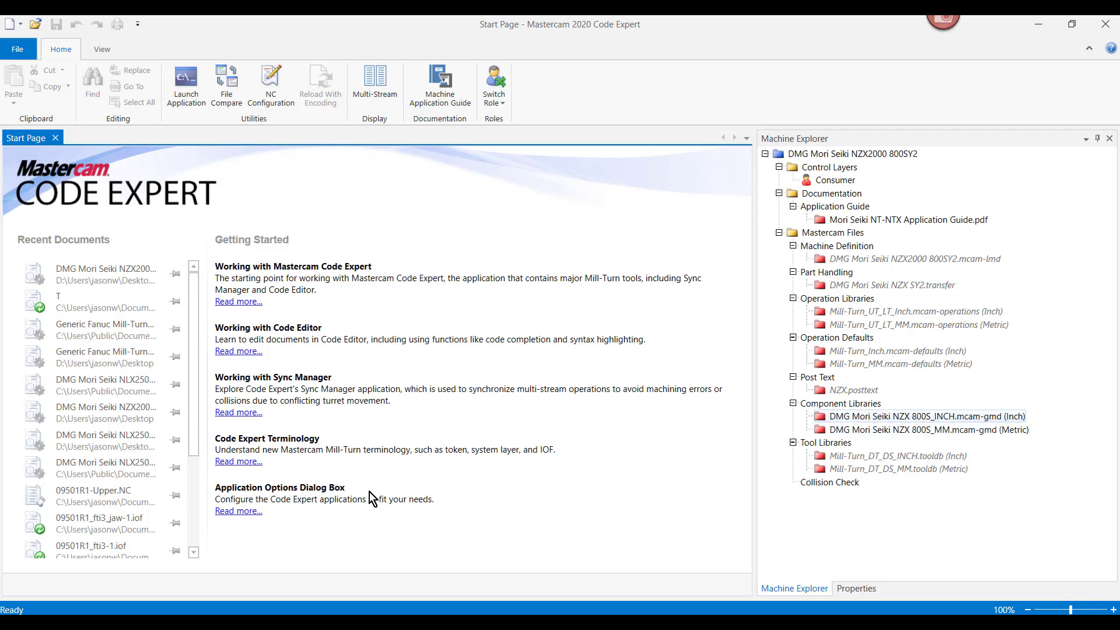
left_click(125, 548)
left_click(92, 622)
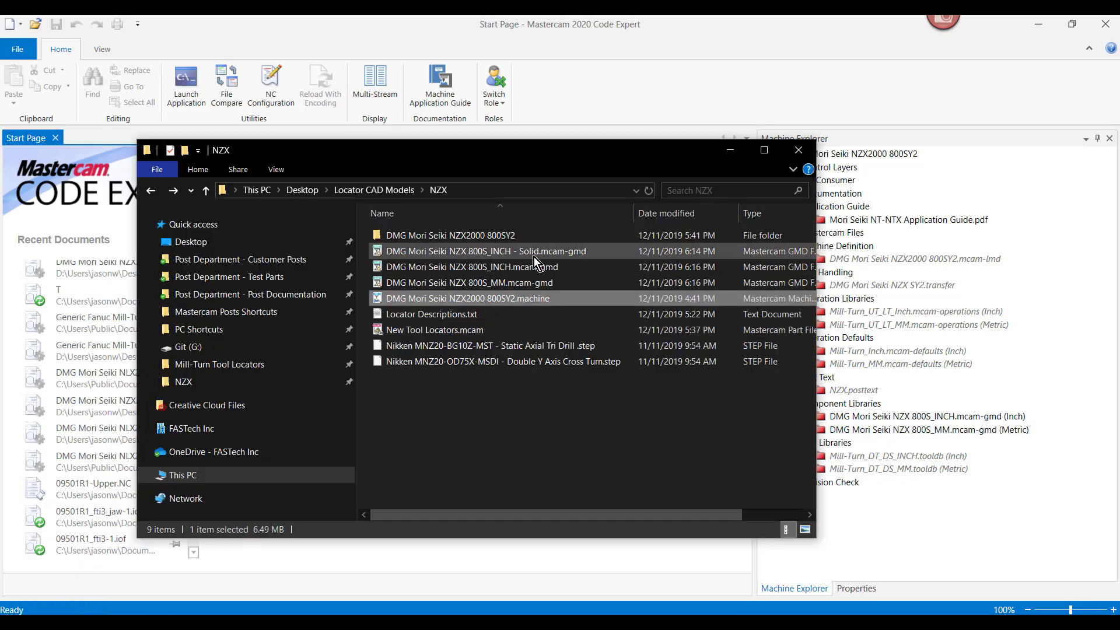
- Copy the NZX 800S_INCH and NZX 800S_MM component libraries into the DMG Mori Seiki NZX2000 800SY2 folder, replacing the existing files
left_click(492, 270)
left_click(497, 283, "ctrl")
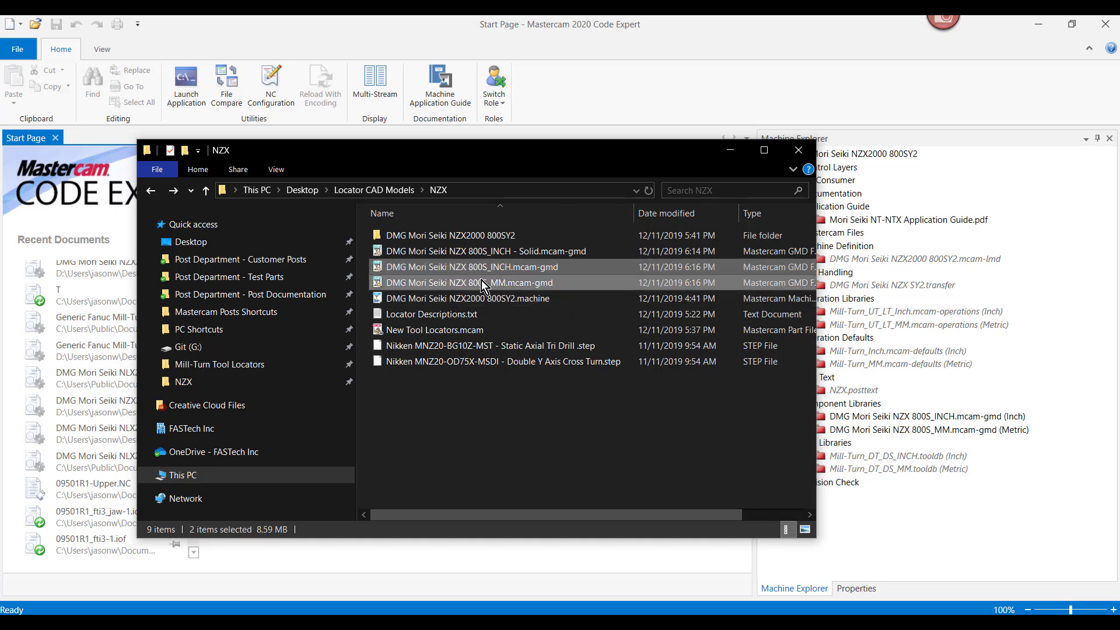
left_click_drag(470, 283, 497, 232)
right_click_drag(497, 232, 497, 232)
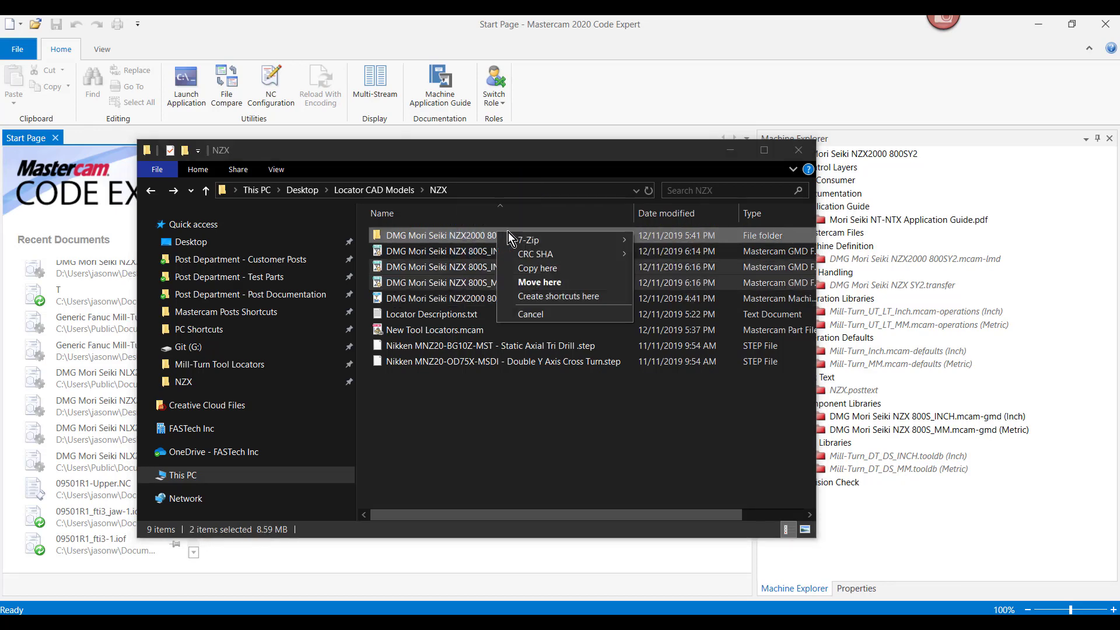
left_click(550, 272)
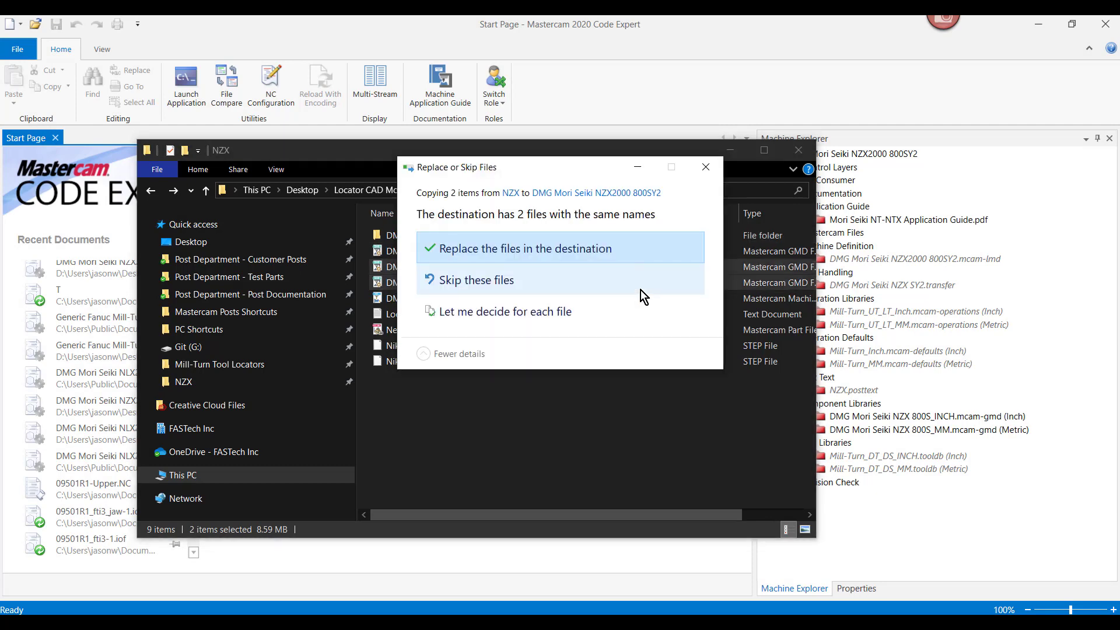
left_click(576, 253)
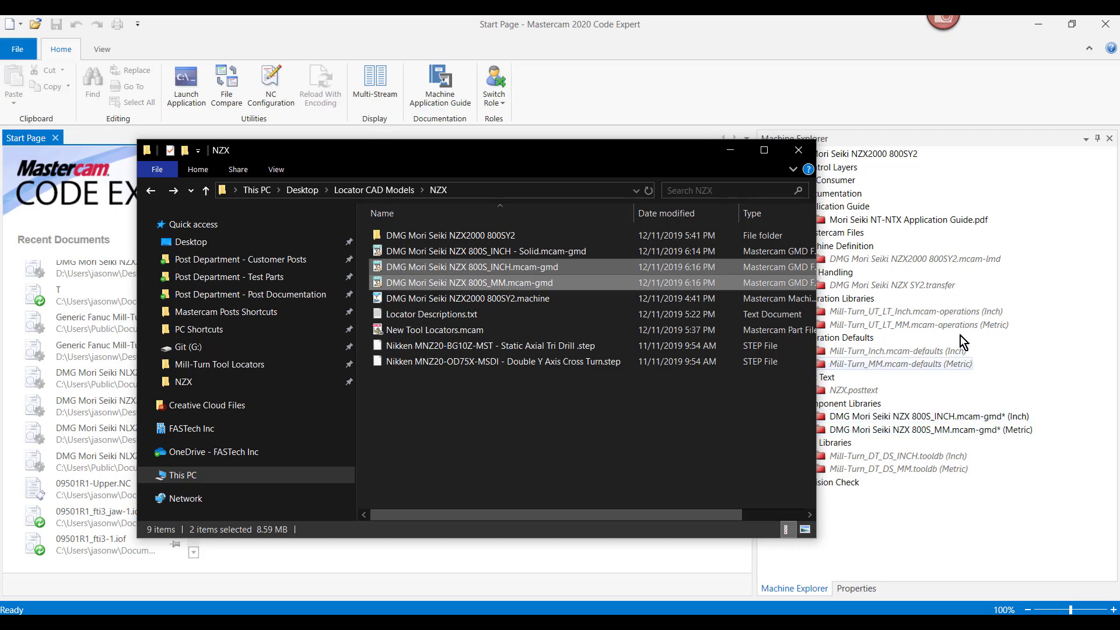
- Save the DMG Mori Seiki NZX2000 800SY2 machine in Code Expert with its updated inch and metric component libraries
left_click(970, 418)
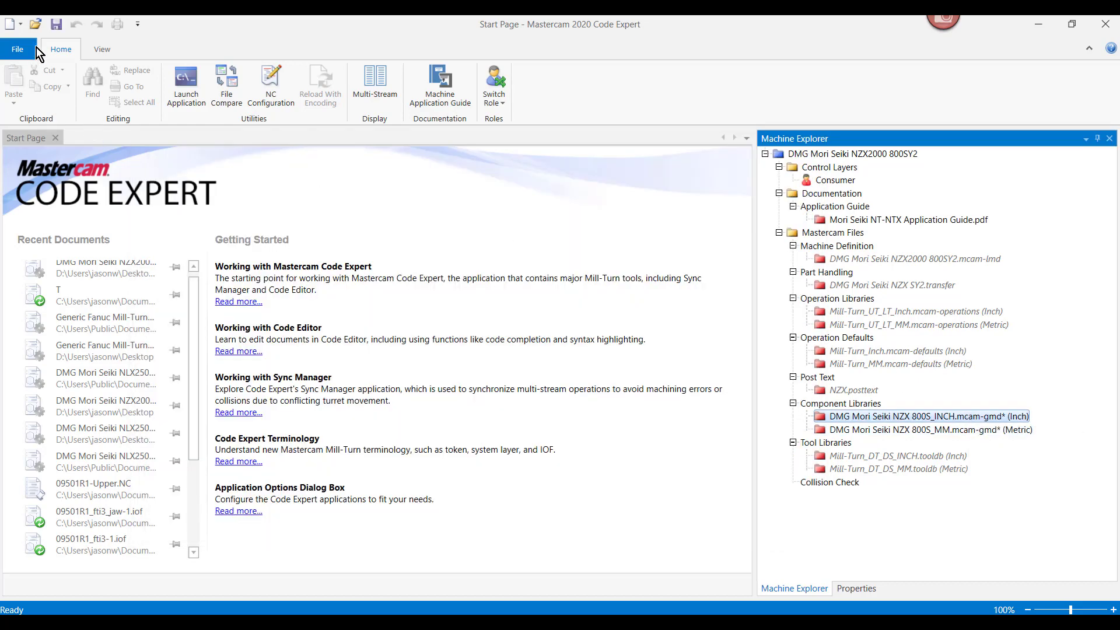
left_click(56, 23)
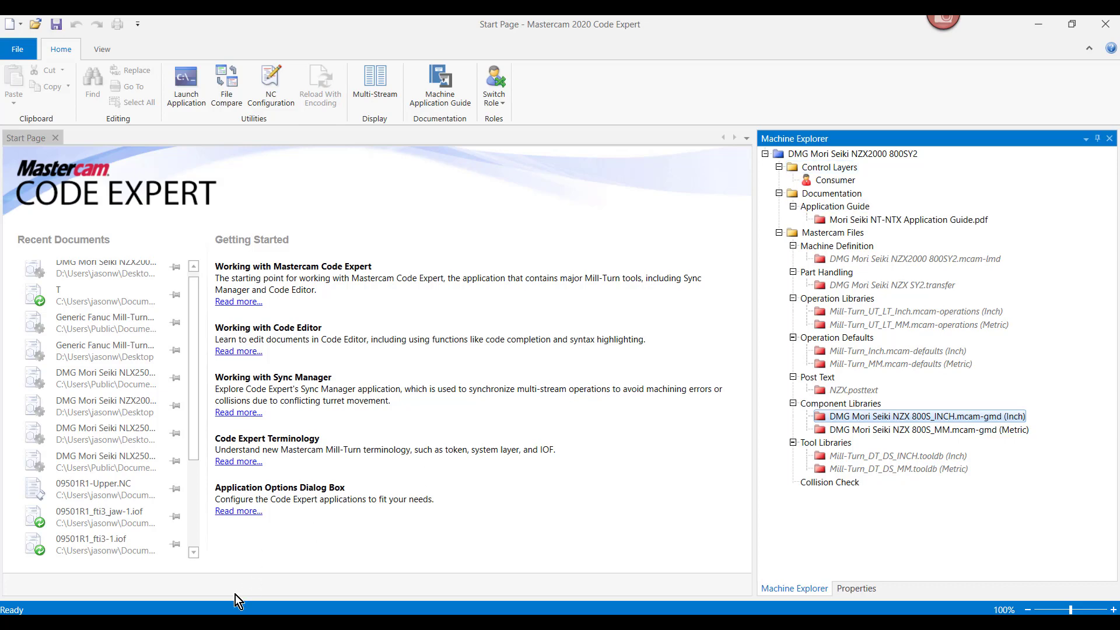
- Switch to the Tool Locator Test part in Mastercam Mill-Turn and review the Machine Group-1 tools in the lathe tool manager
key("alt+Tab")
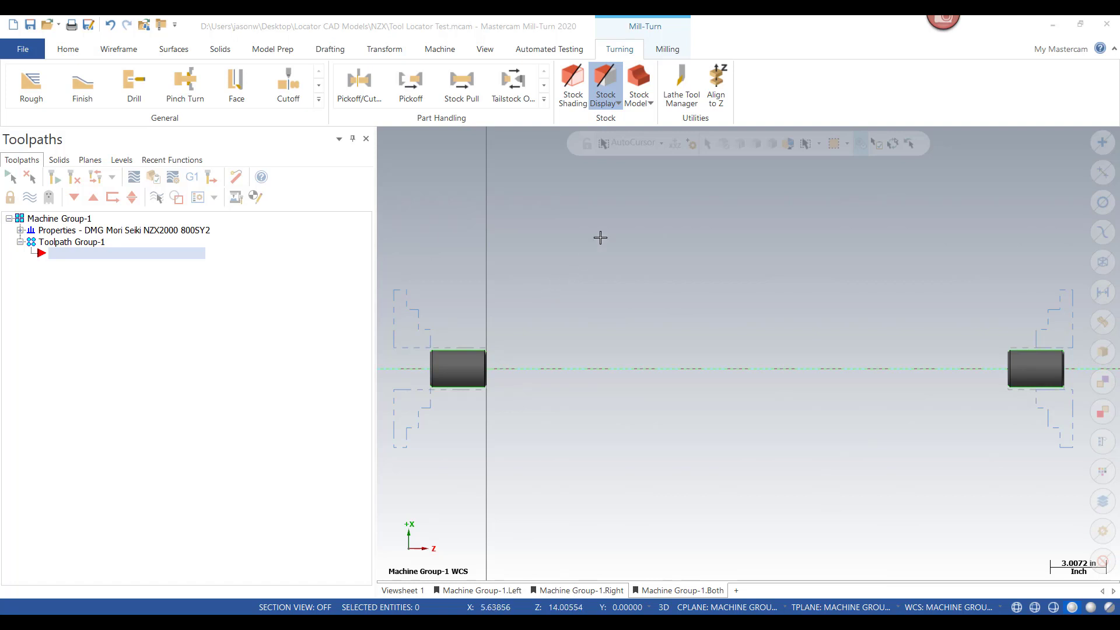
left_click(681, 87)
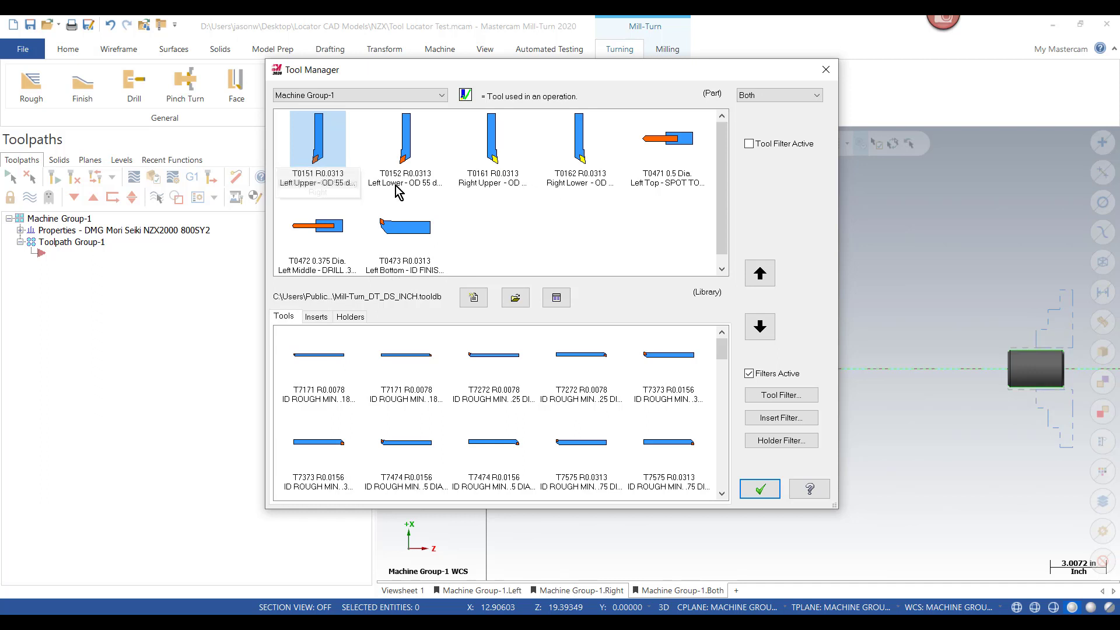
left_click(760, 489)
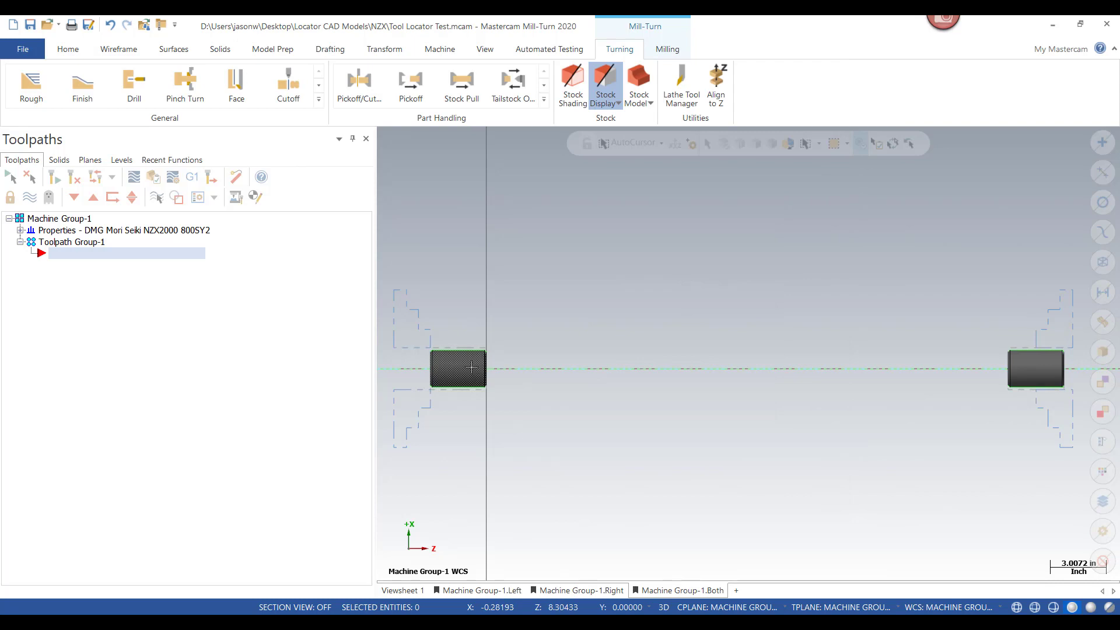
- In the Tool Setup Manager, mount the Nikken Double Y-Axis Cross Turn locator at upper turret Index 1 and the Nikken Triple Axial Drill-Bore at Index 4
left_click(237, 198)
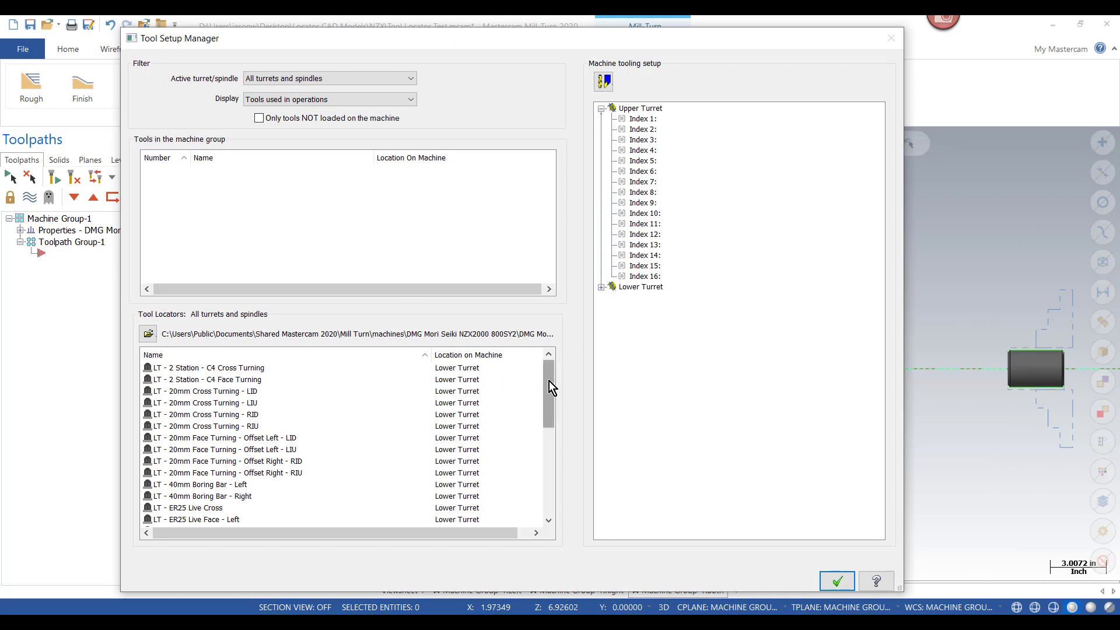
left_click_drag(549, 380, 537, 478)
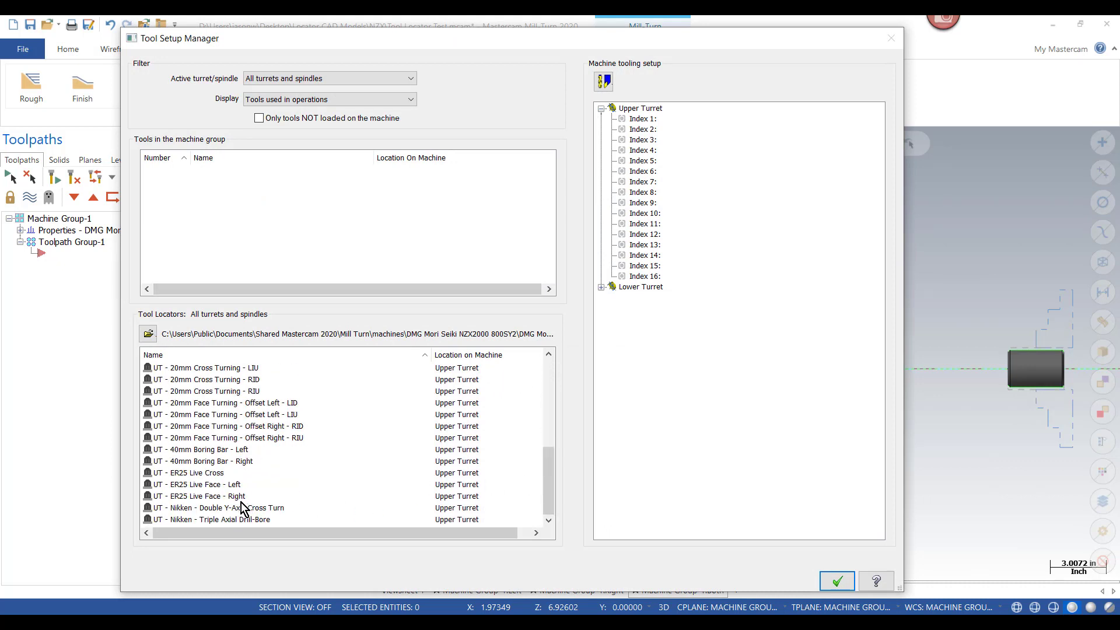
mouse_move(239, 517)
left_click_drag(231, 509, 652, 120)
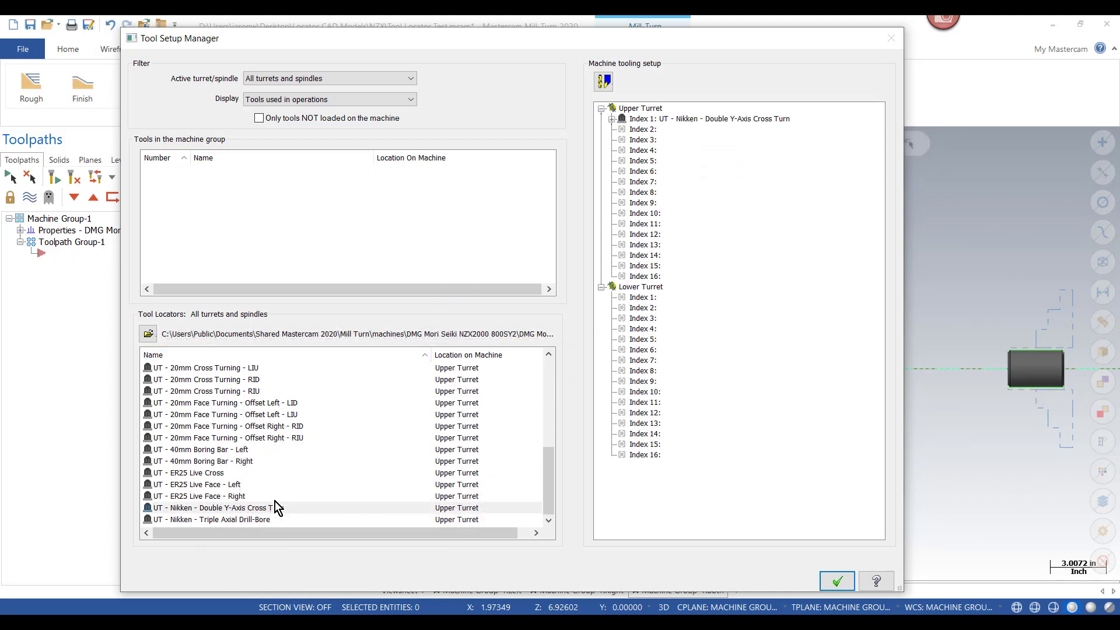
left_click_drag(229, 520, 653, 150)
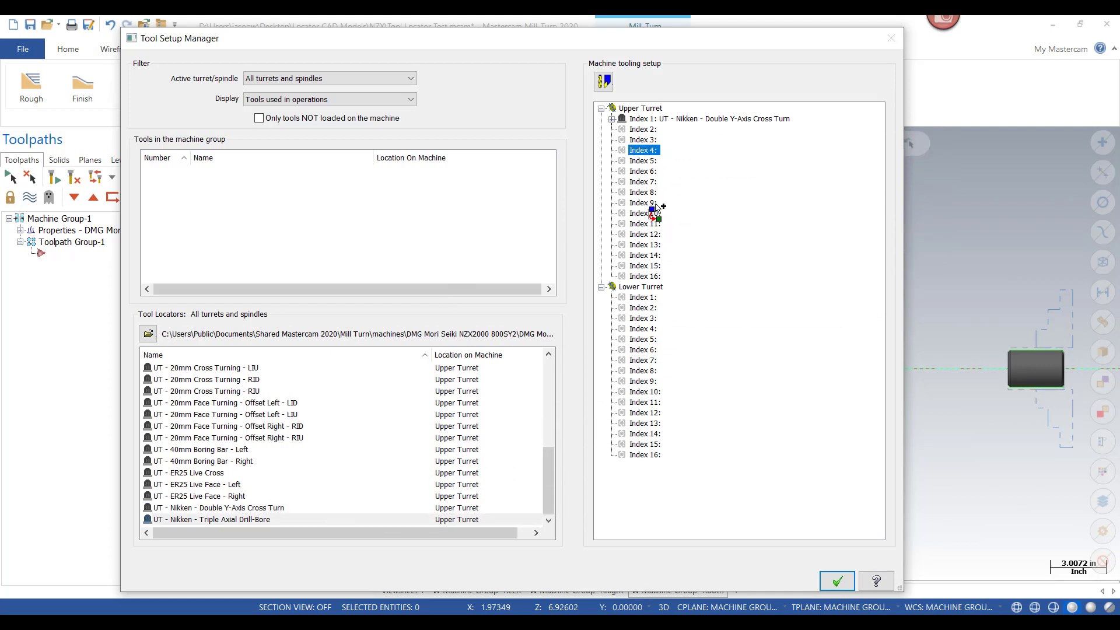
left_click(611, 118)
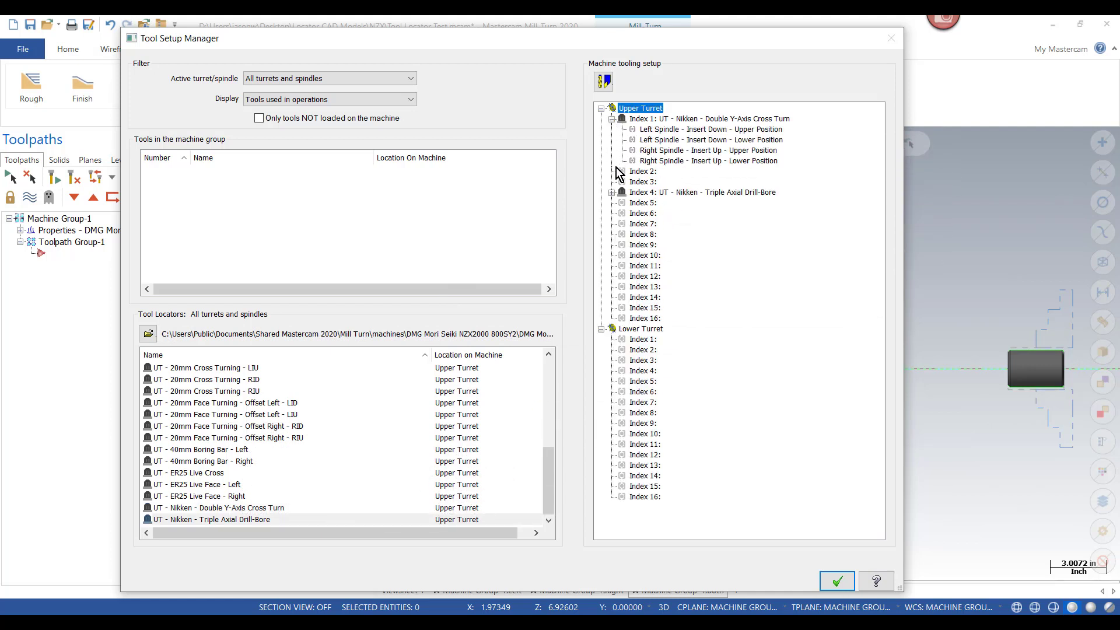
left_click(611, 193)
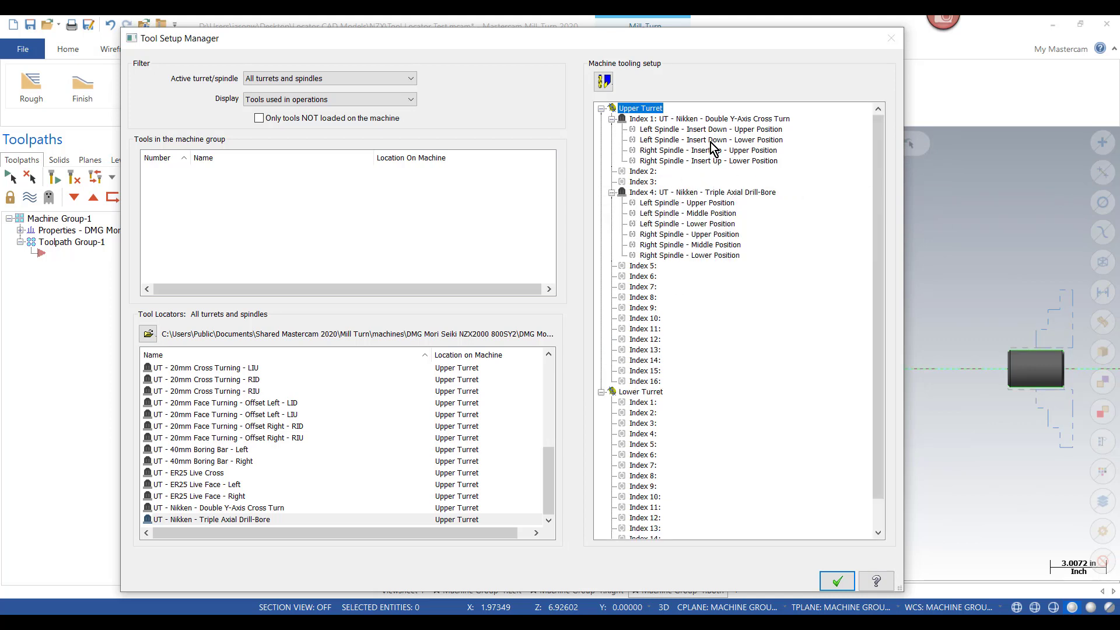
mouse_move(718, 172)
mouse_move(756, 167)
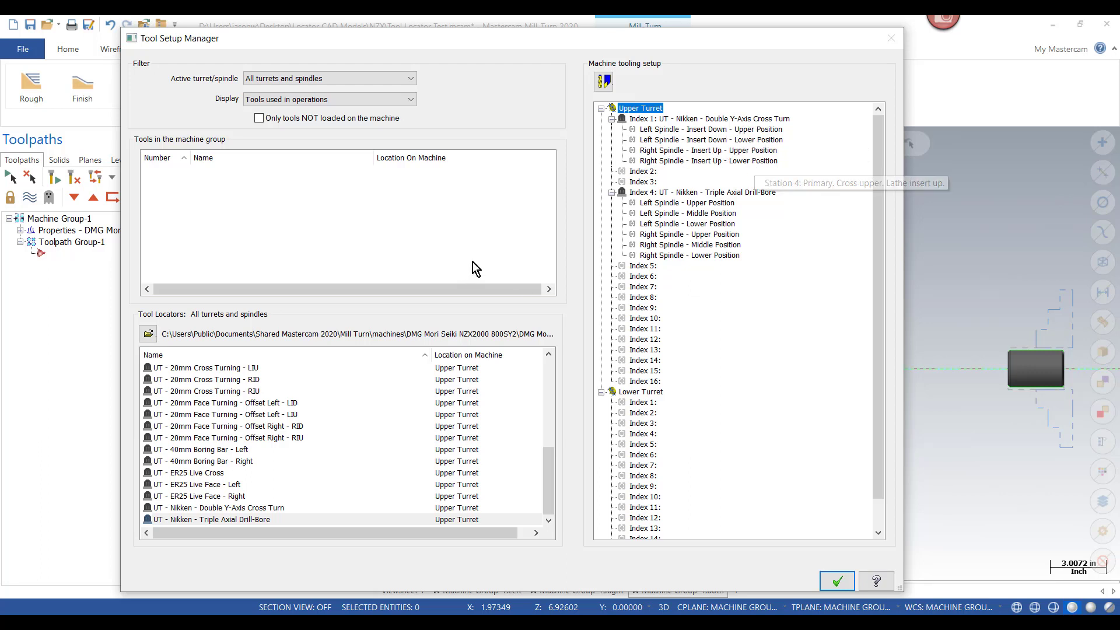
- Show all tools and load the four T01 OD 55 deg tools into their matching left and right, upper and lower positions on the Index 1 locator
left_click(317, 101)
left_click(312, 112)
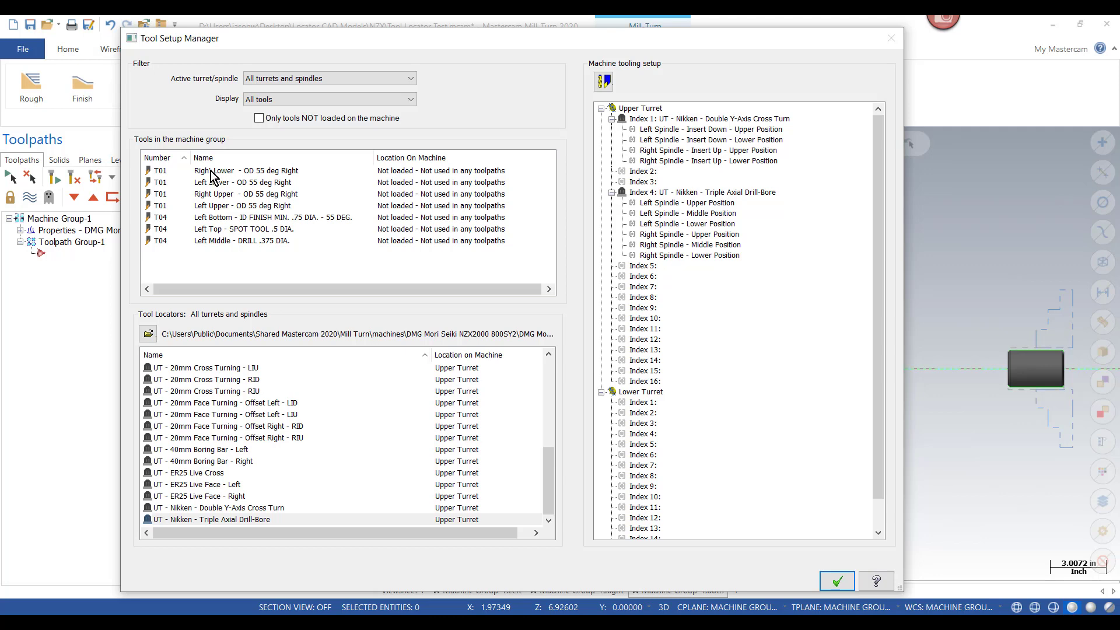
mouse_move(219, 173)
left_click_drag(222, 175, 722, 163)
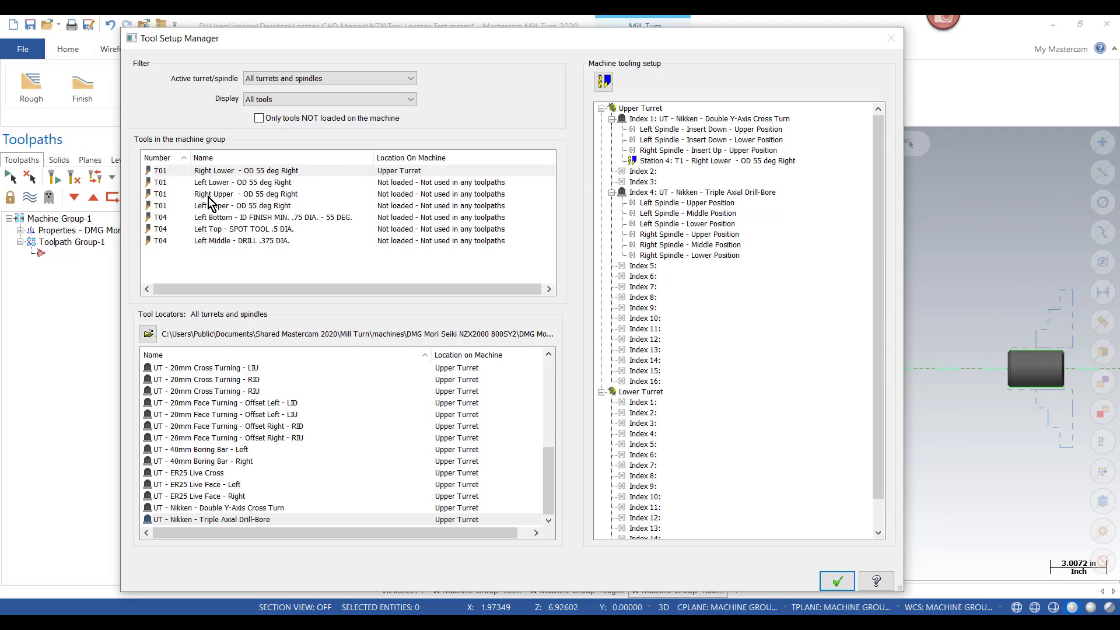
left_click_drag(226, 182, 718, 142)
left_click_drag(226, 194, 717, 151)
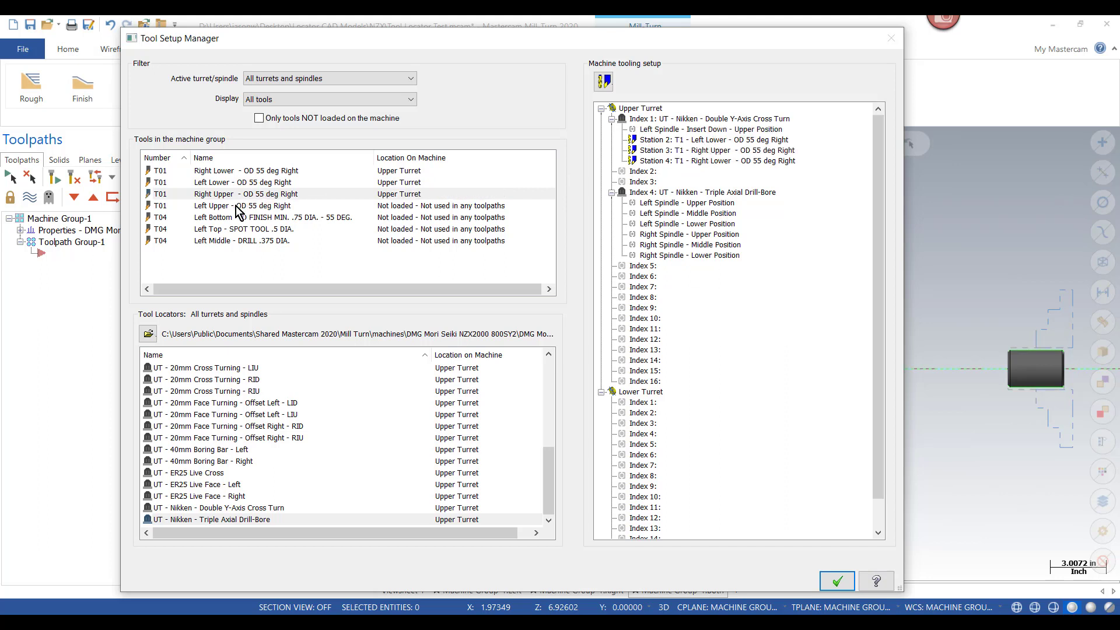
left_click_drag(240, 211, 709, 130)
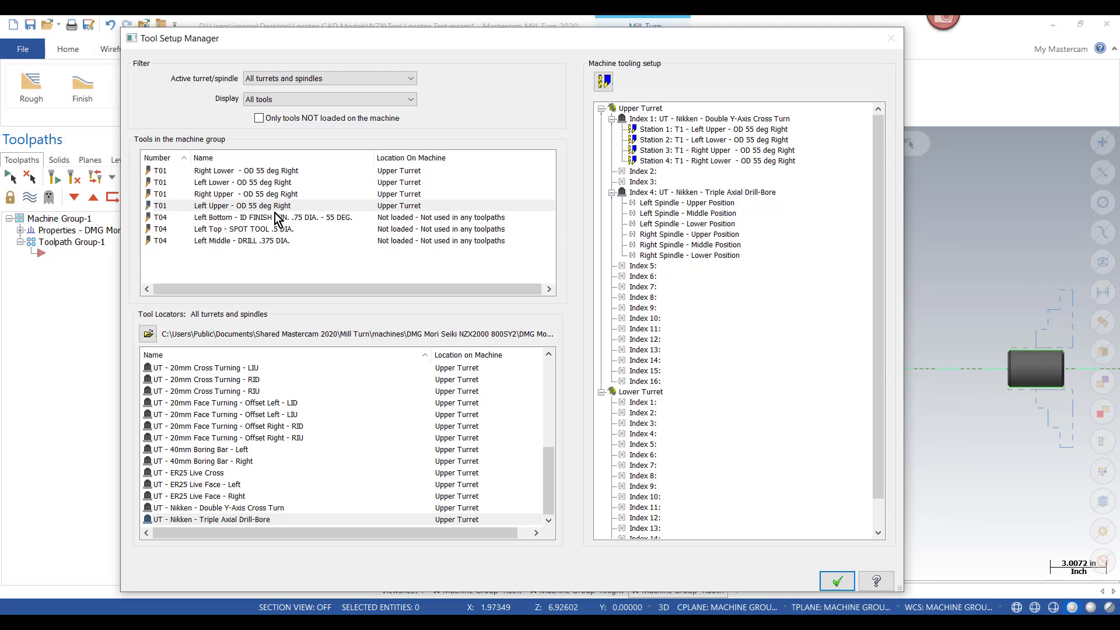
- Load the T04 spot tool, .375 drill and ID finish tool into the Index 4 locator's left spindle upper, middle and lower positions, respectively
left_click_drag(225, 219, 688, 228)
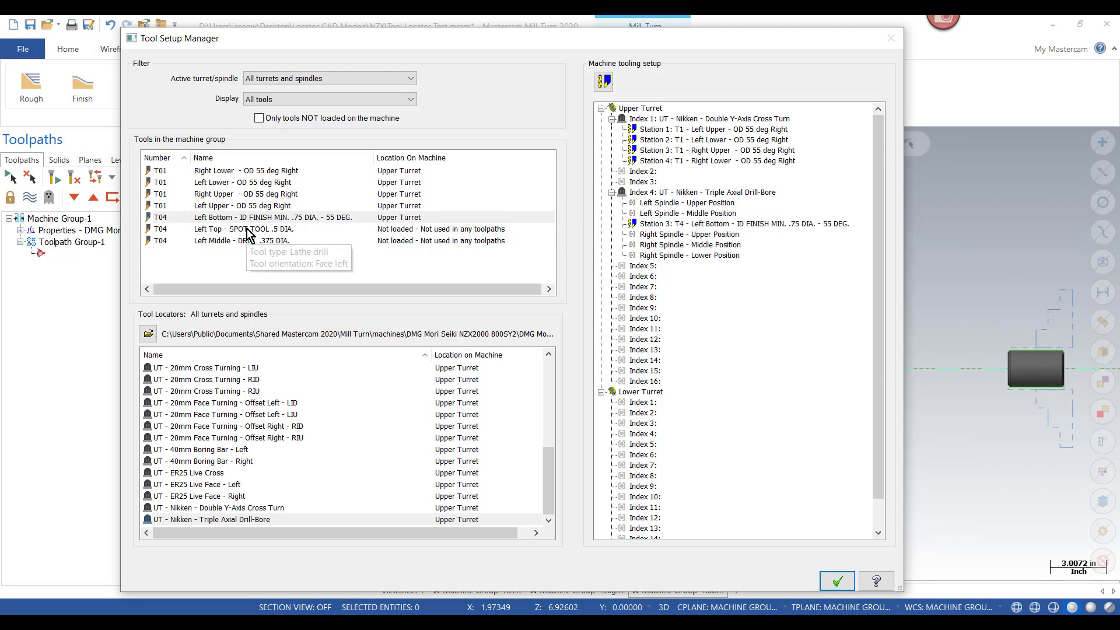
left_click_drag(250, 229, 644, 204)
left_click_drag(251, 243, 680, 216)
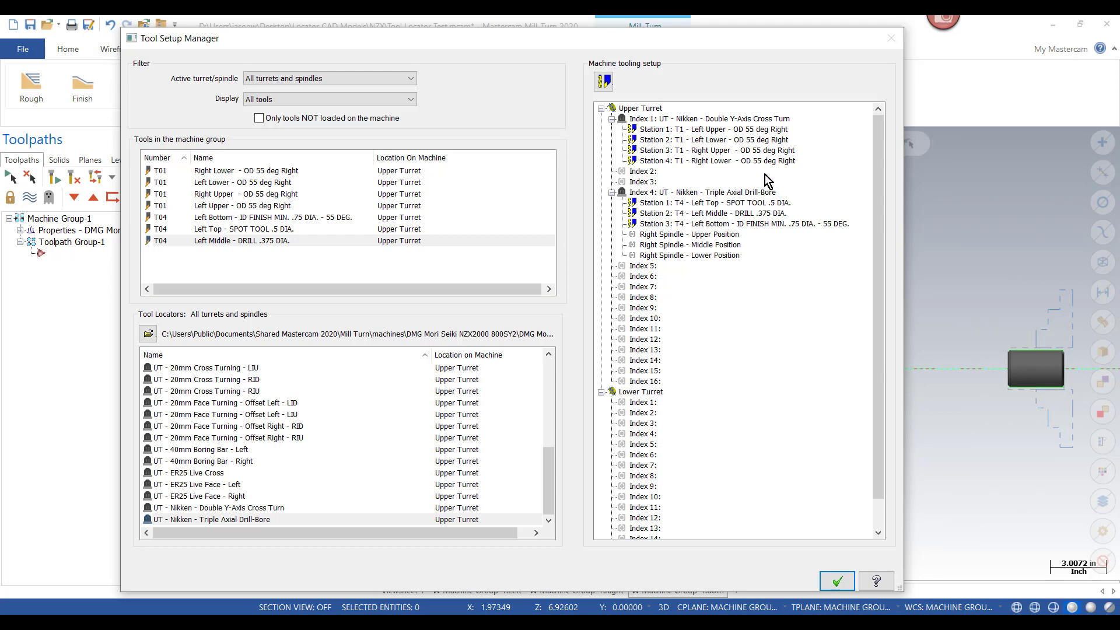
- View the Index 1 Double Y-Axis Cross Turn locator with all its tools in isometric reverse and inspect the insert orientations from several angles
right_click(687, 120)
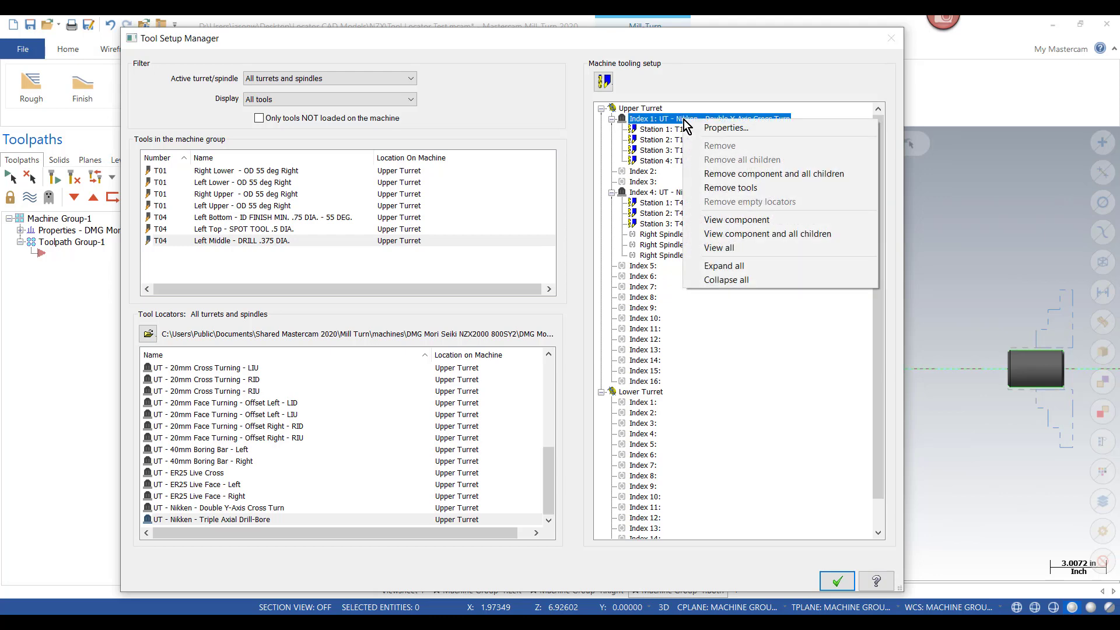
left_click(754, 236)
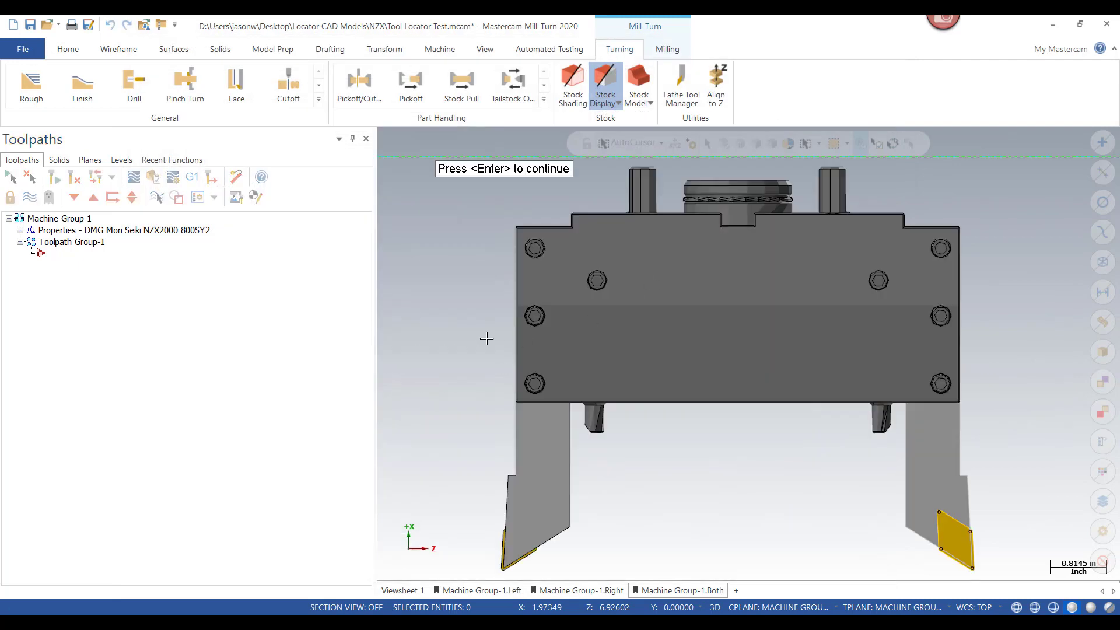
right_click(459, 337)
left_click(523, 505)
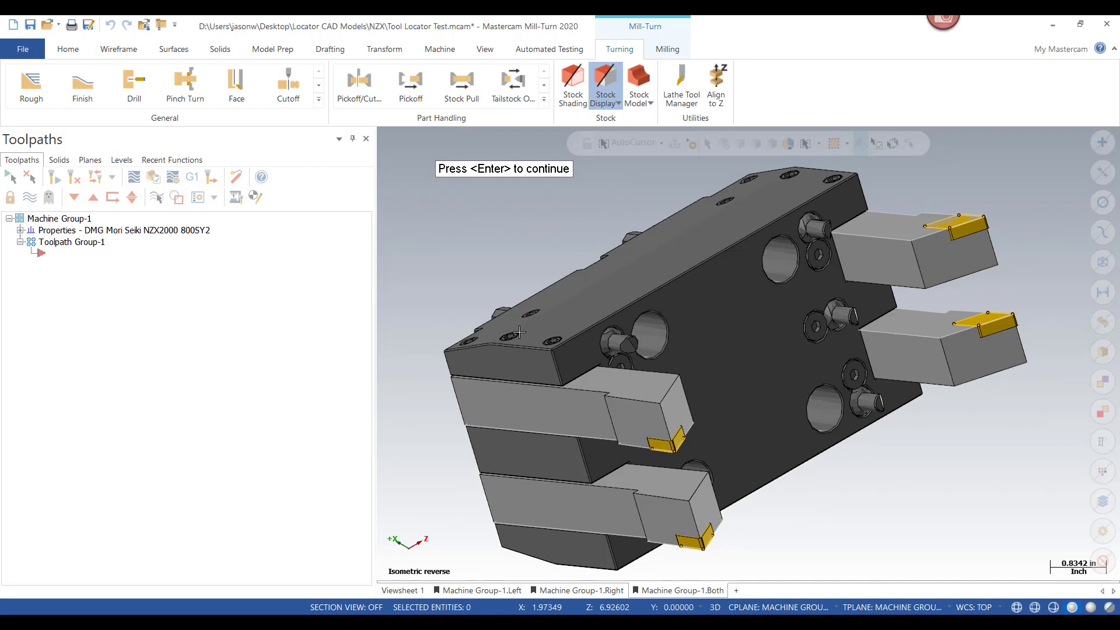
middle_click_drag(524, 331, 676, 305)
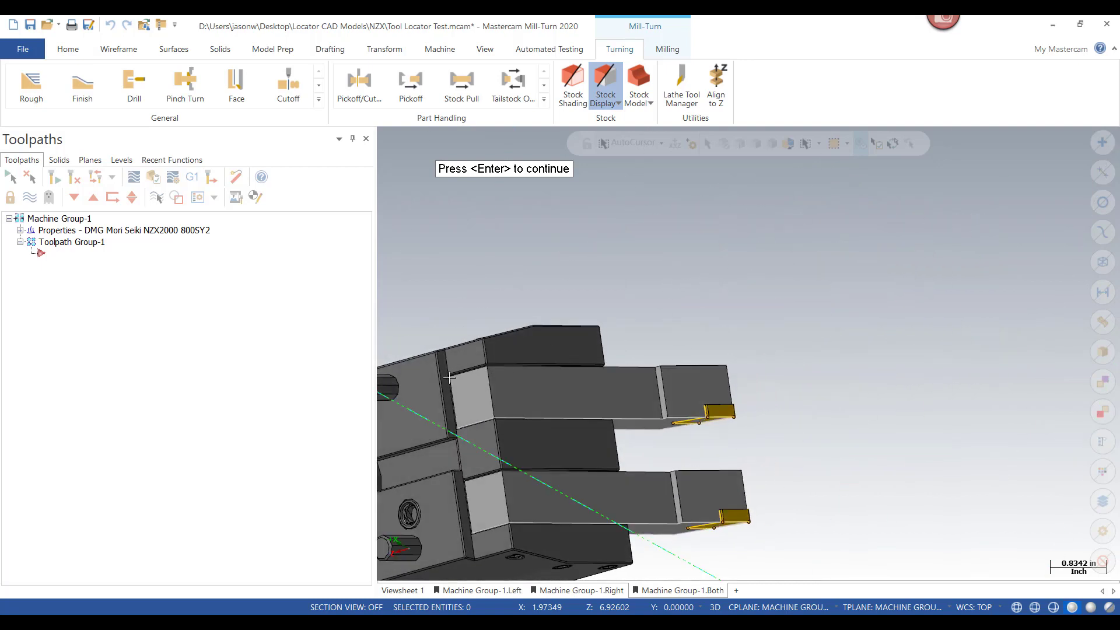
middle_click_drag(857, 278, 944, 363)
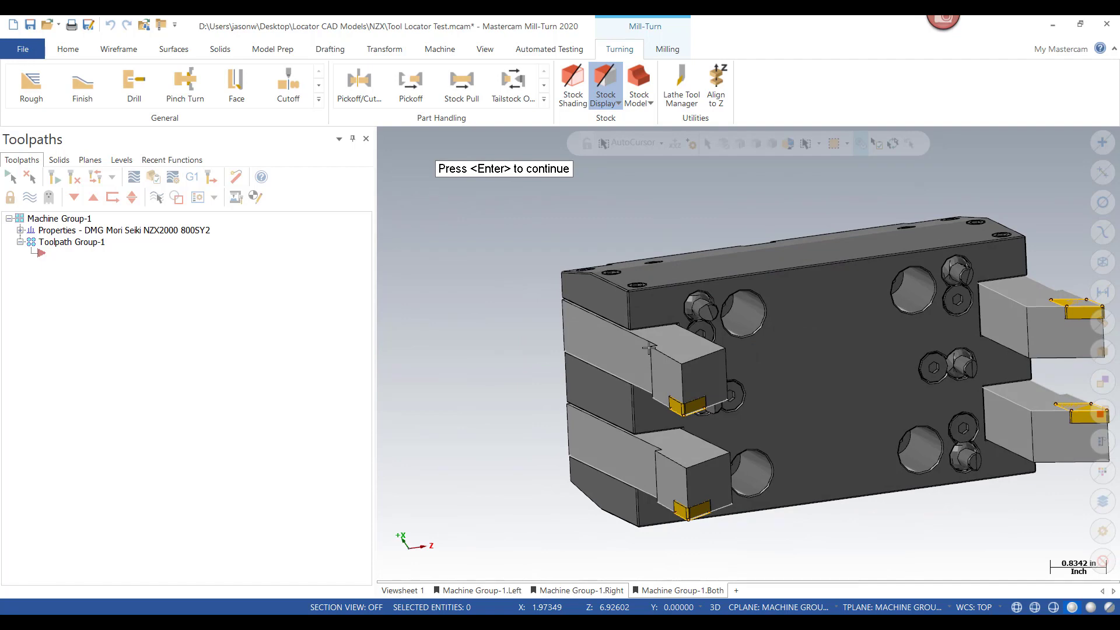
key("Return")
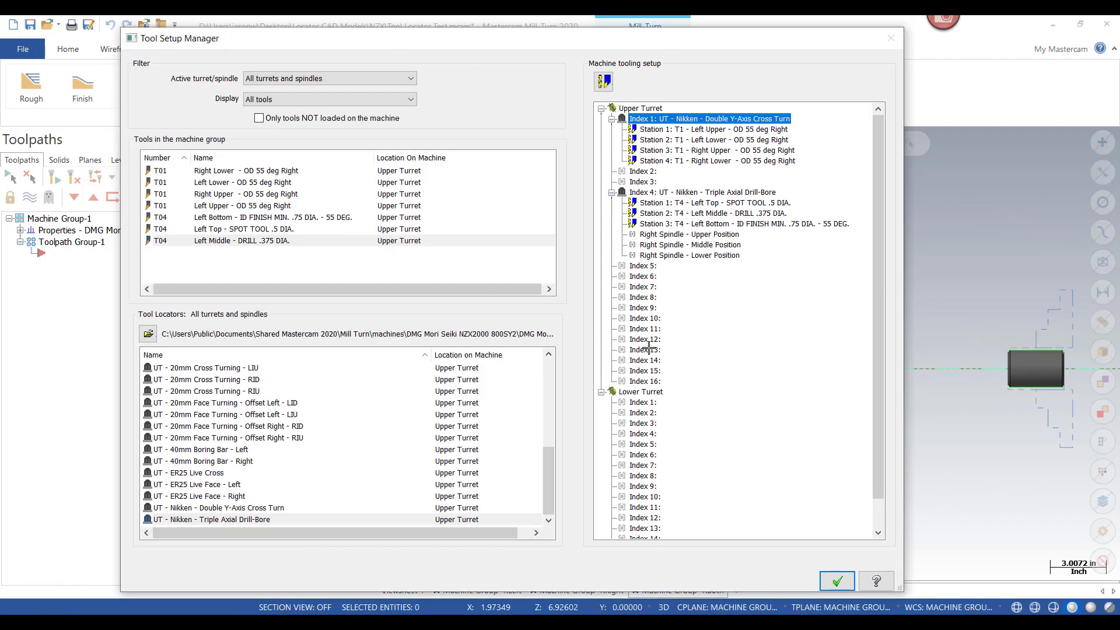
- View the Index 4 Triple Axial Drill-Bore locator with all its tools in an isometric view to check the tool positions
right_click(713, 193)
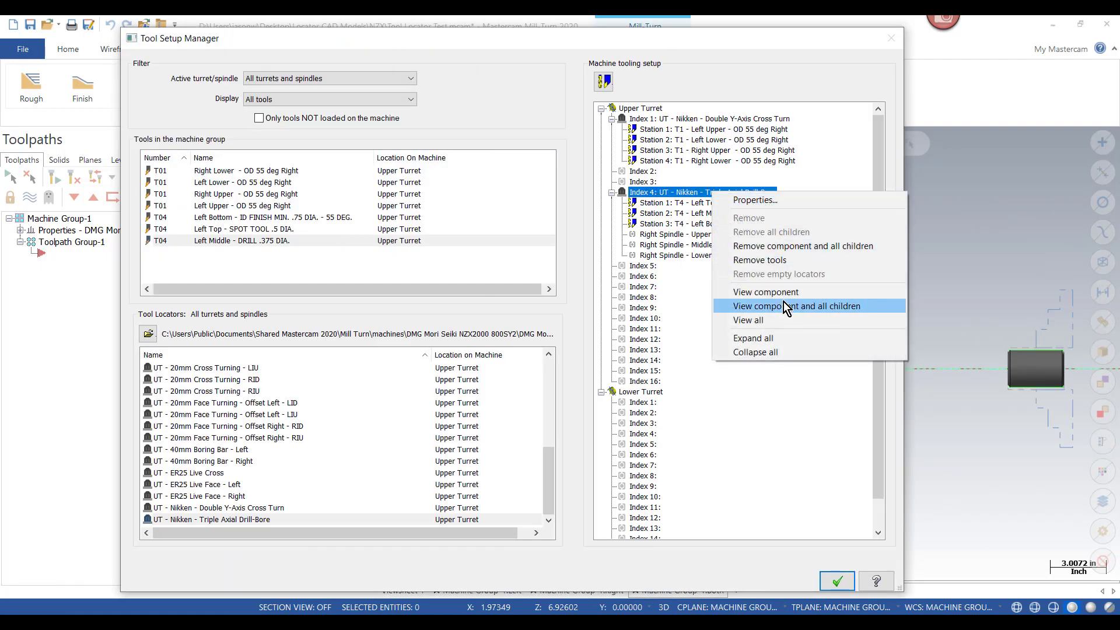
left_click(789, 303)
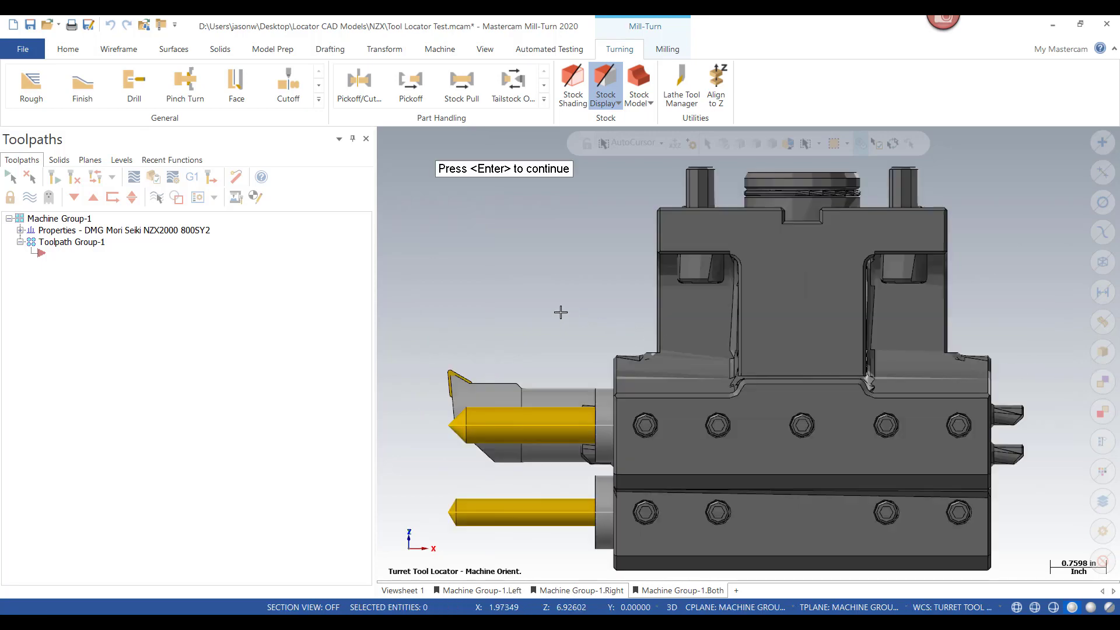
right_click(560, 313)
left_click(630, 479)
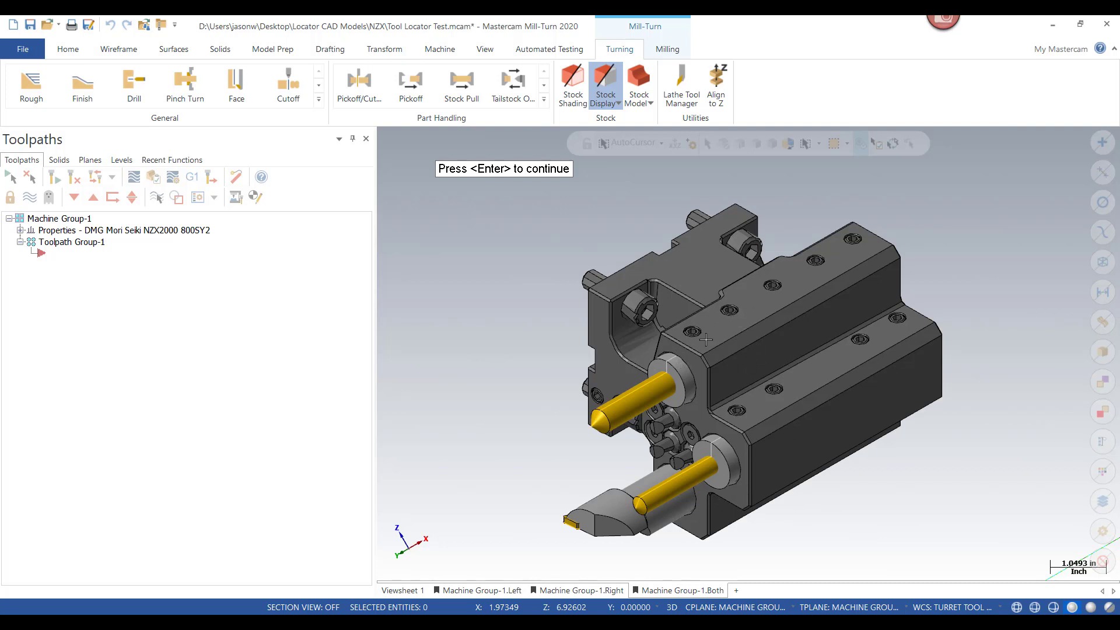
key("Return")
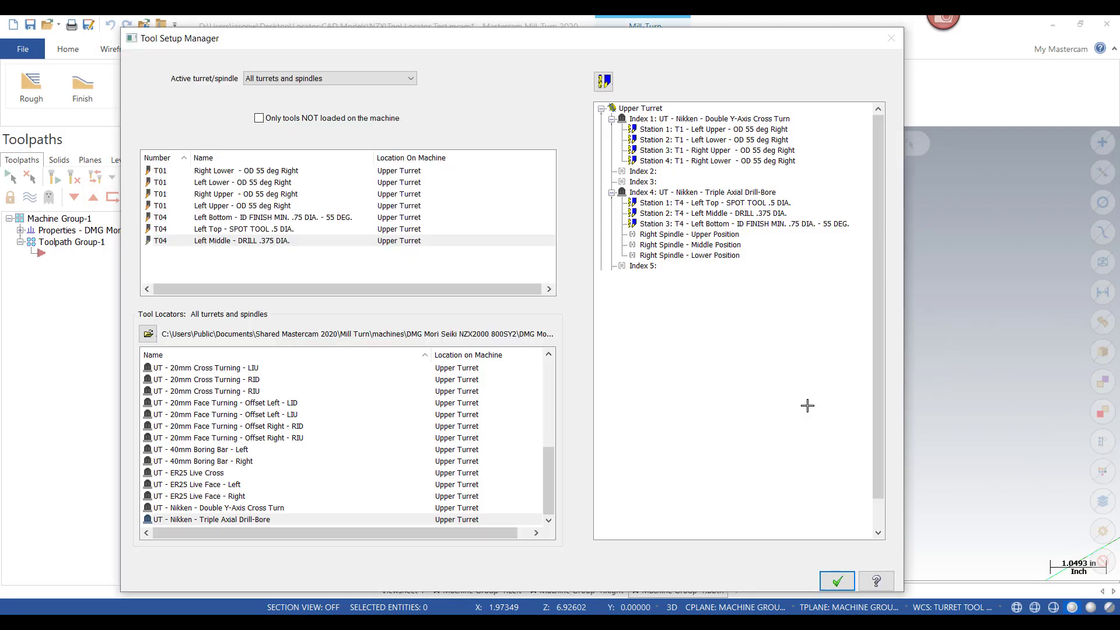
- Accept the machine tooling setup and open the Lathe Tool Manager
left_click(829, 575)
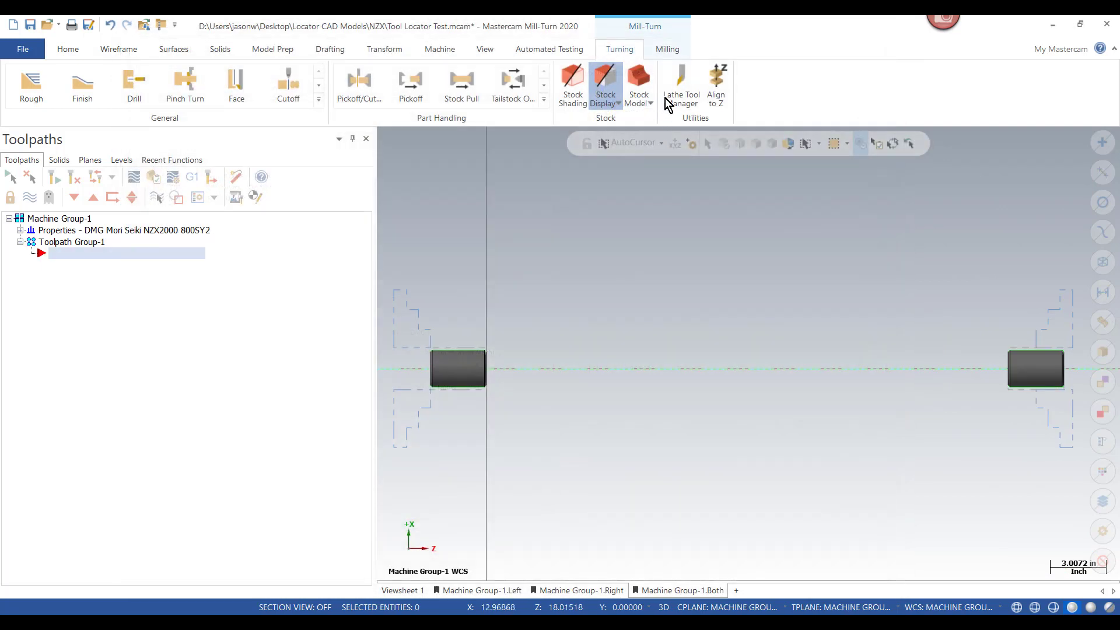
left_click(681, 86)
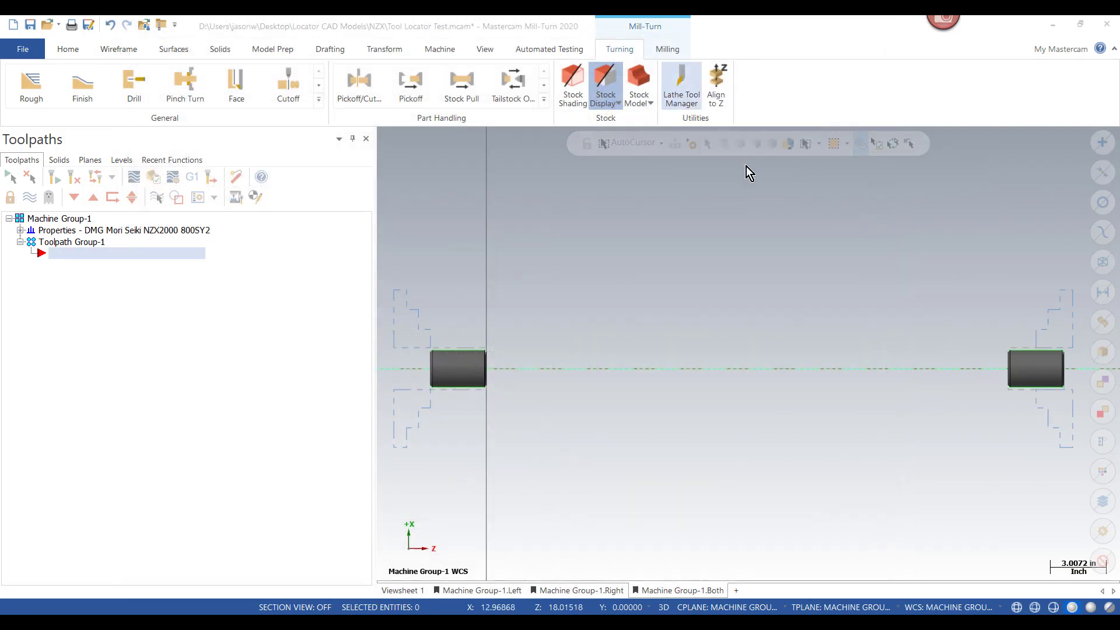